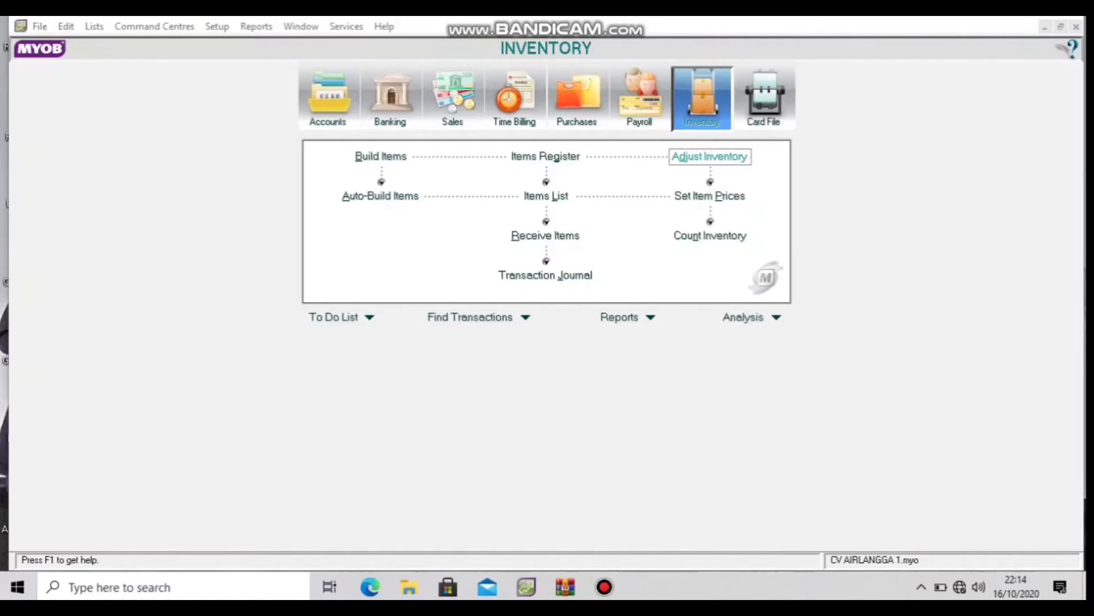
# Start a new inventory adjustment and set its inventory journal number to LJ00002
pyautogui.click(710, 157)
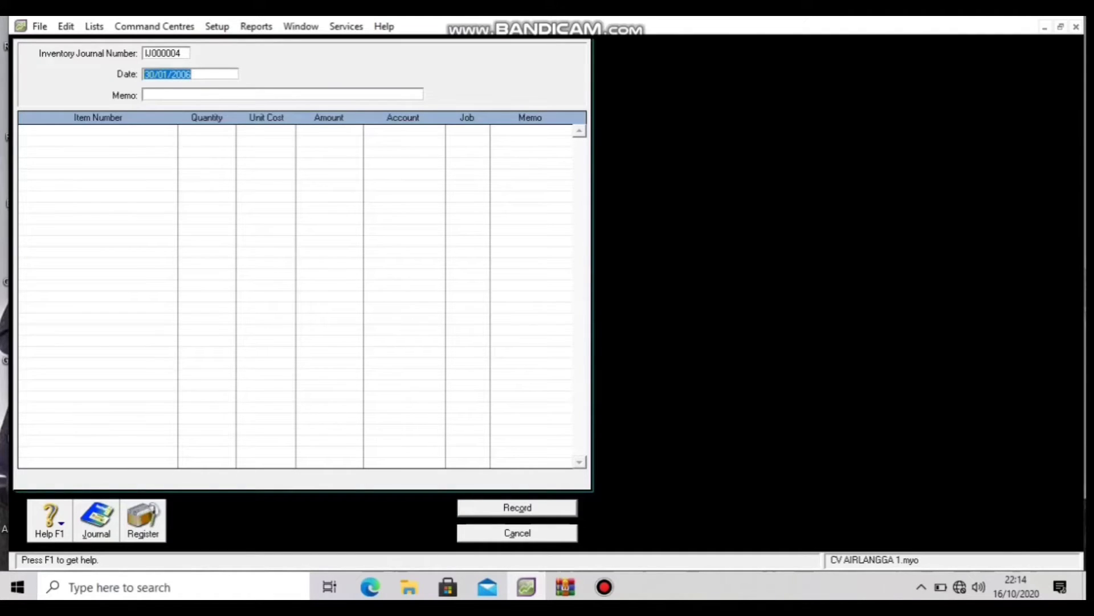
pyautogui.click(165, 53)
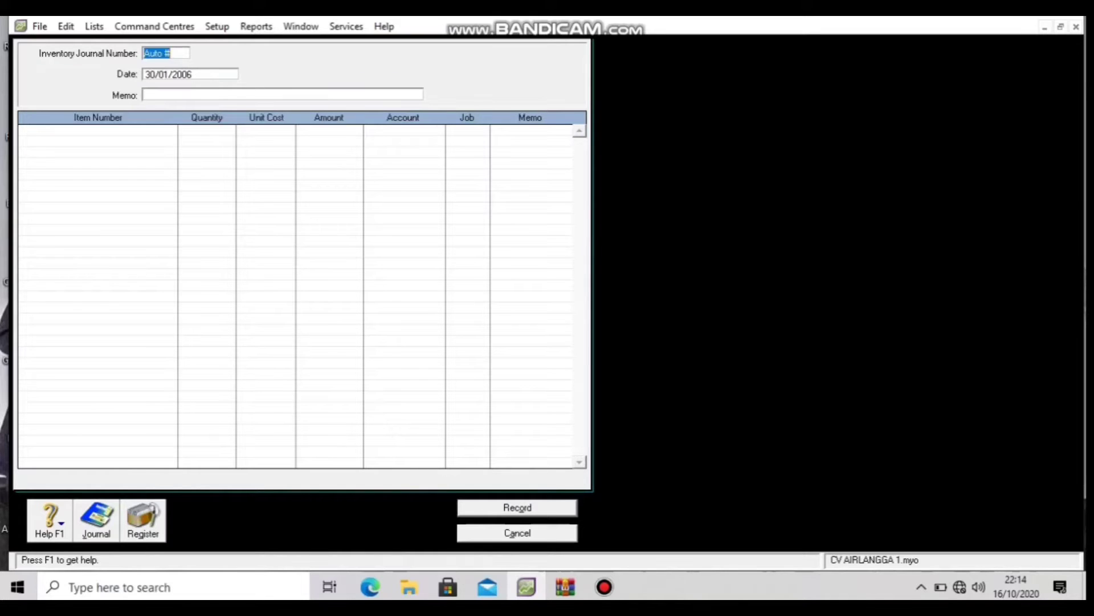
pyautogui.write('IJ0')
pyautogui.write('0000')
pyautogui.write('2')
pyautogui.press('Tab')
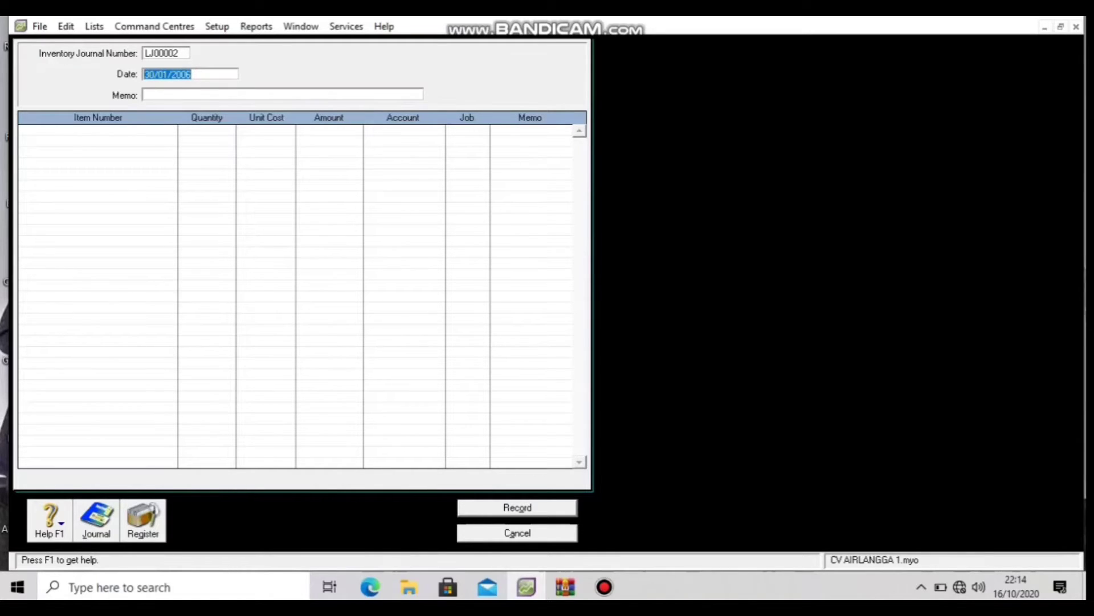
# Date the inventory adjustment 16/01/2006 and enter "penyesuaian" as its memo
pyautogui.press('Left')
pyautogui.press('Delete')
pyautogui.press('Delete')
pyautogui.write('1')
pyautogui.write('6')
pyautogui.write('penye')
pyautogui.write('suaian')
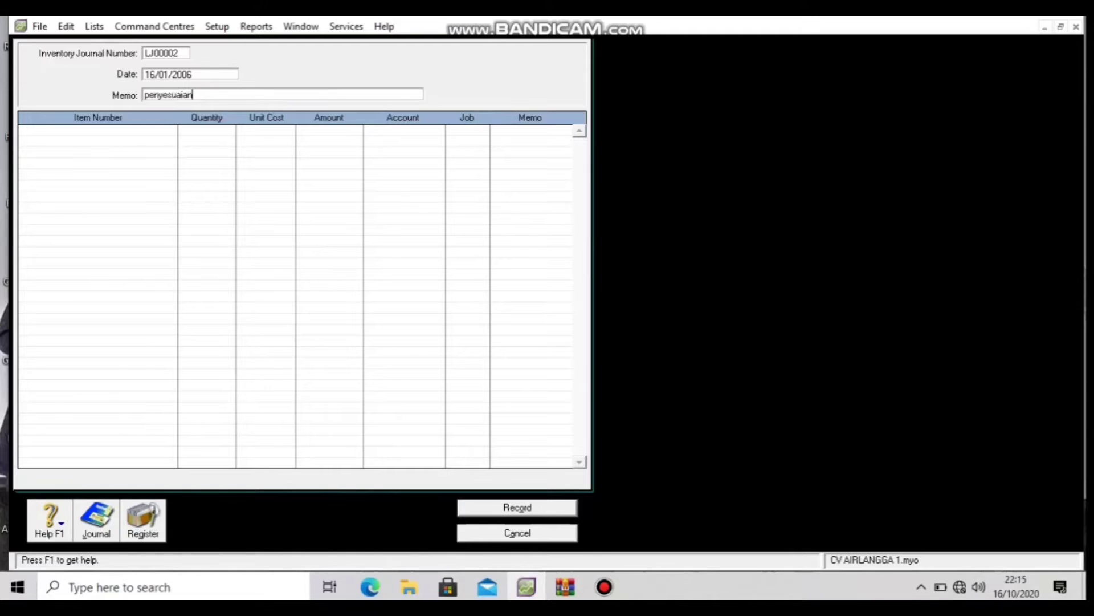
pyautogui.press('Tab')
# Add item MT005 (Monitor SPC) to the first adjustment line with a quantity of -1
pyautogui.write('MOther')
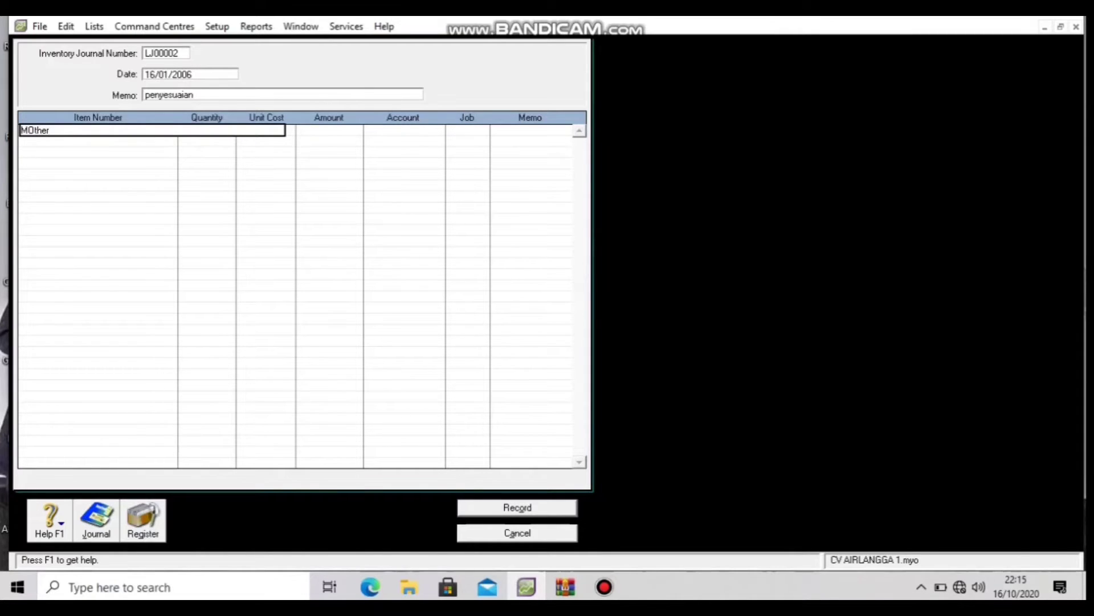
pyautogui.press('Tab')
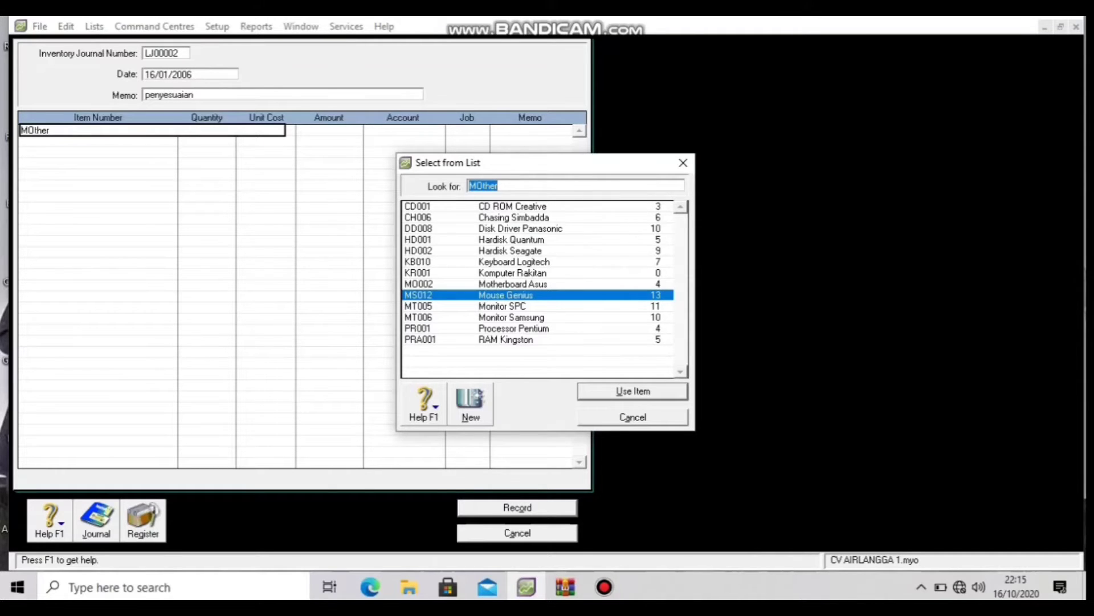
pyautogui.press('Down')
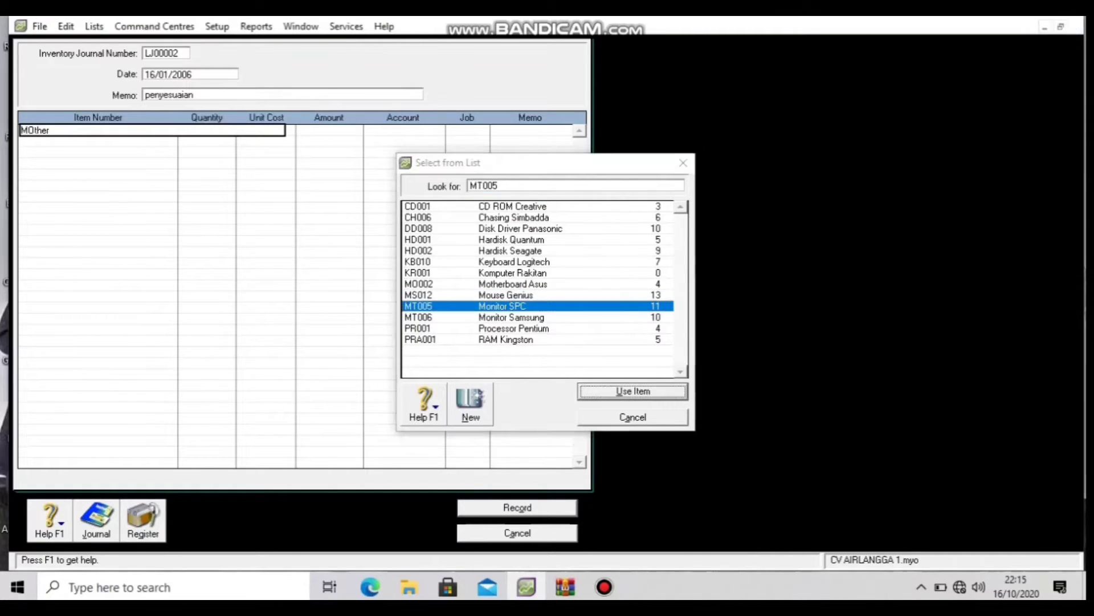
pyautogui.press('Return')
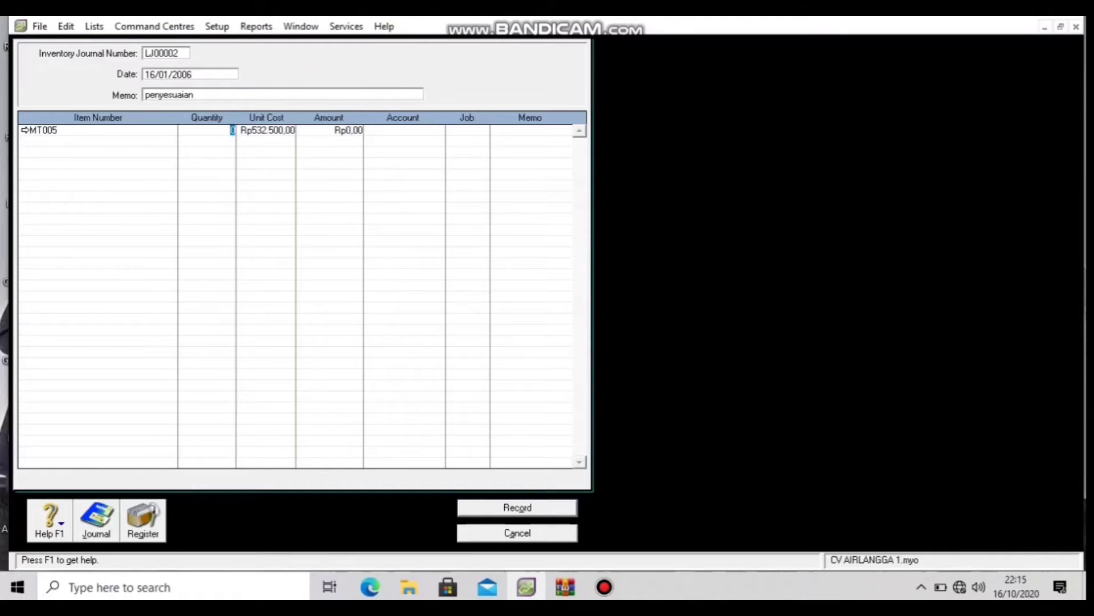
pyautogui.write('-1')
pyautogui.press('Return')
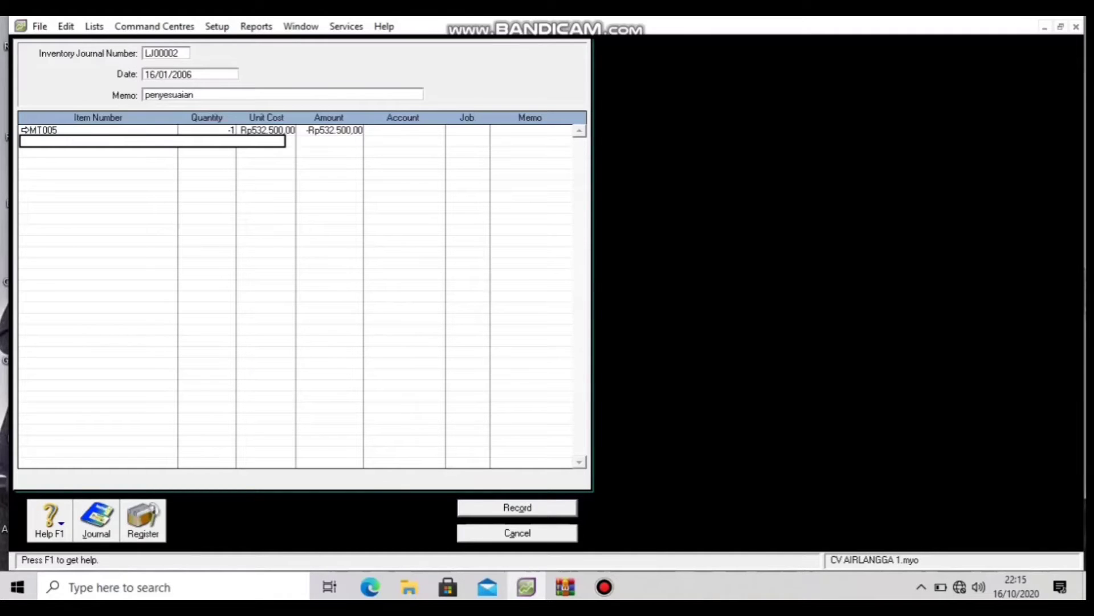
# Assign account 6-4900 Beban kehilangan/kerusakan to the MT005 line, then record the adjustment and close the form
pyautogui.click(403, 131)
pyautogui.click(438, 130)
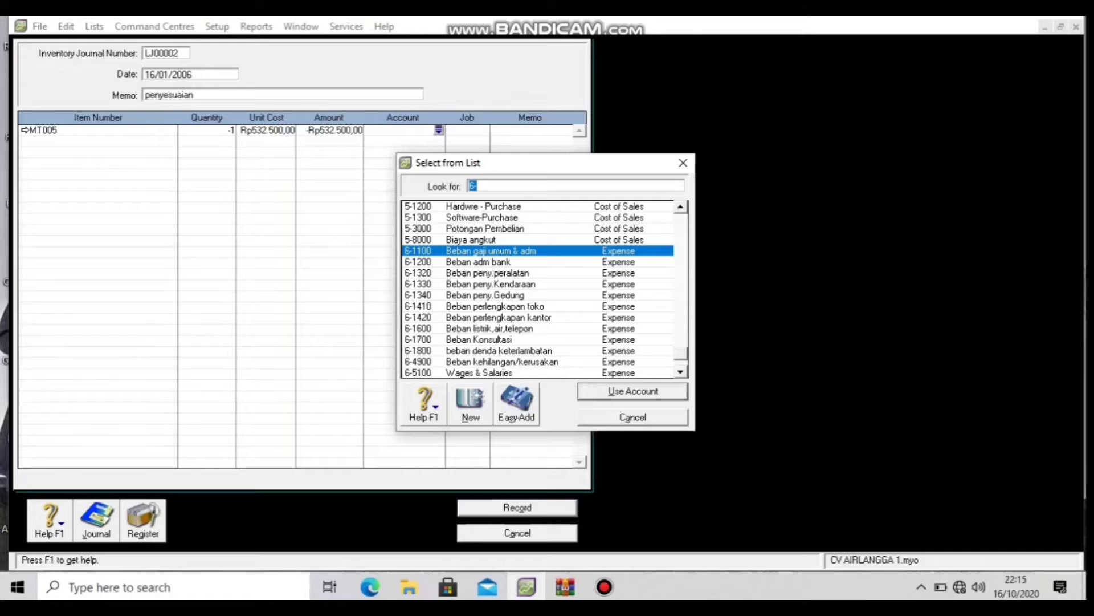
pyautogui.click(479, 186)
pyautogui.write('4900')
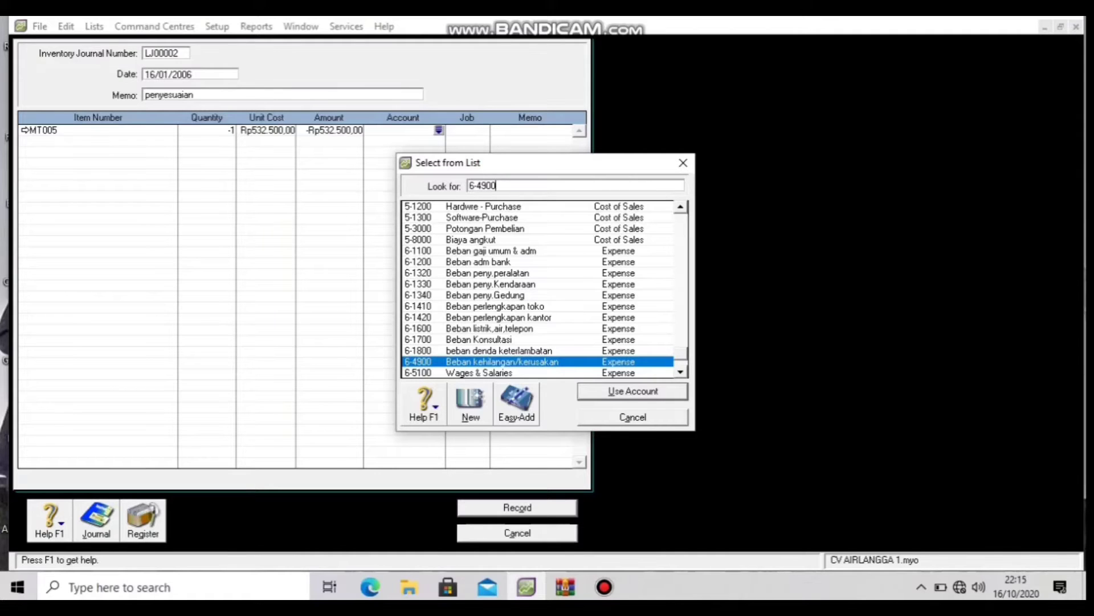
pyautogui.press('Return')
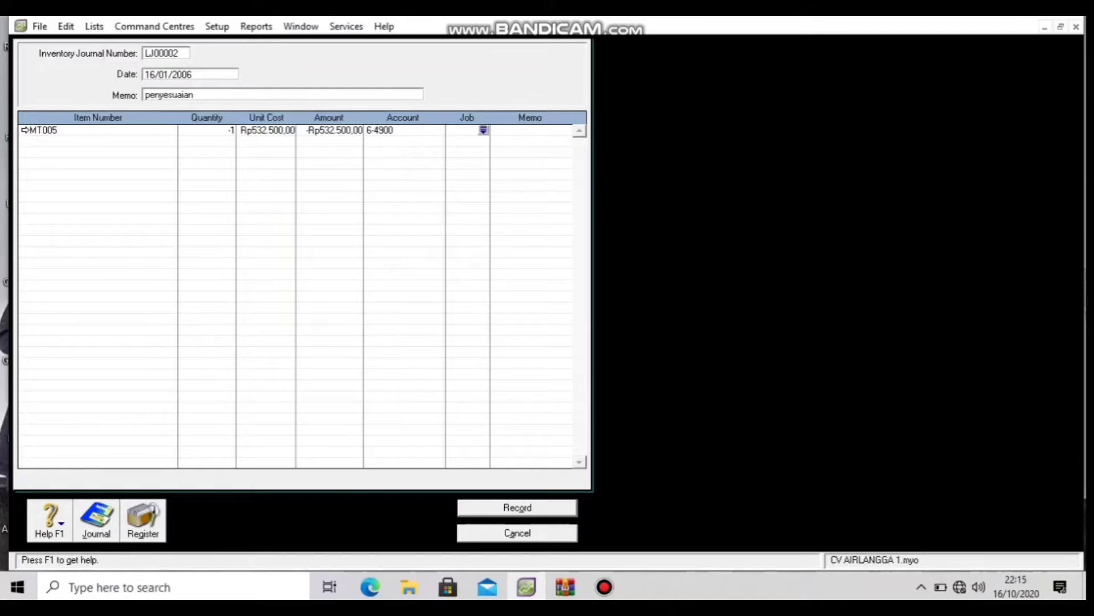
pyautogui.hotkey('alt', 'o')
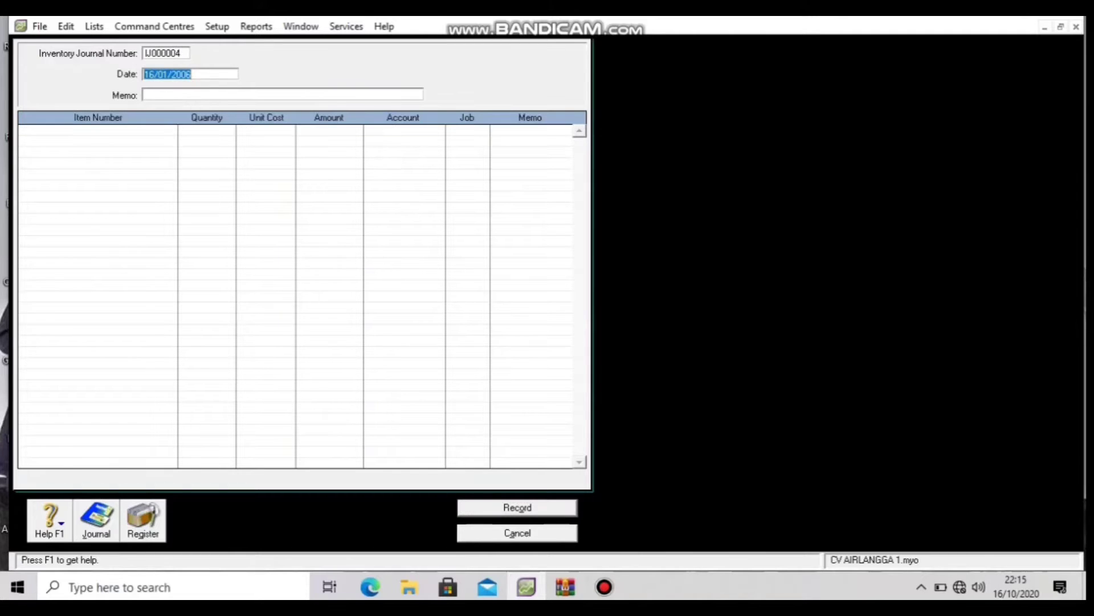
pyautogui.press('Escape')
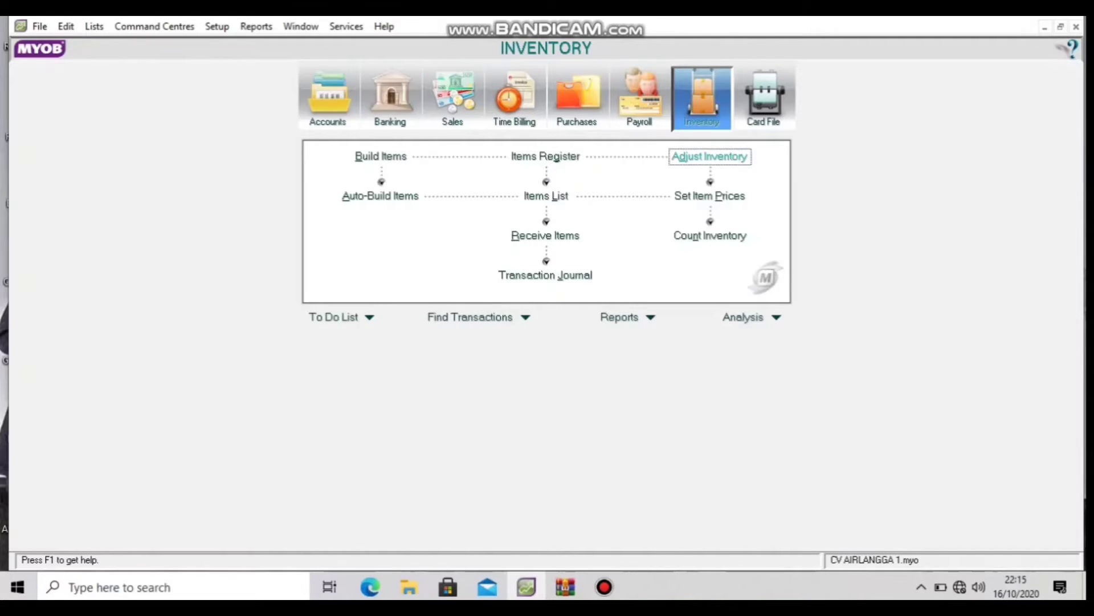
# Start another inventory adjustment and set its inventory journal number to LJ000003
pyautogui.click(710, 156)
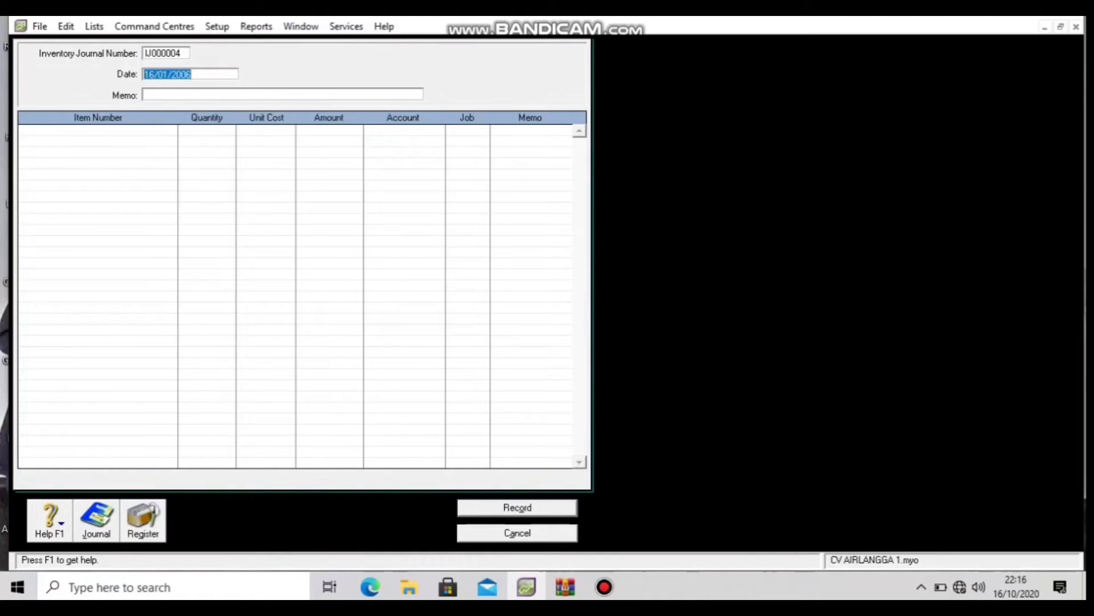
pyautogui.doubleClick(162, 54)
pyautogui.press('BackSpace')
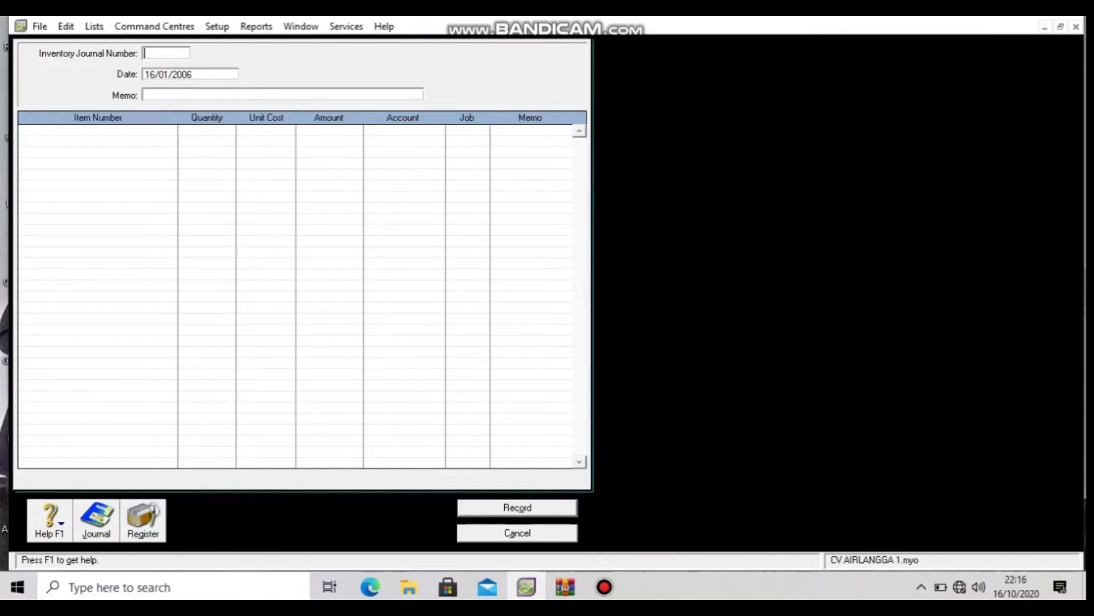
pyautogui.write('IJ0000')
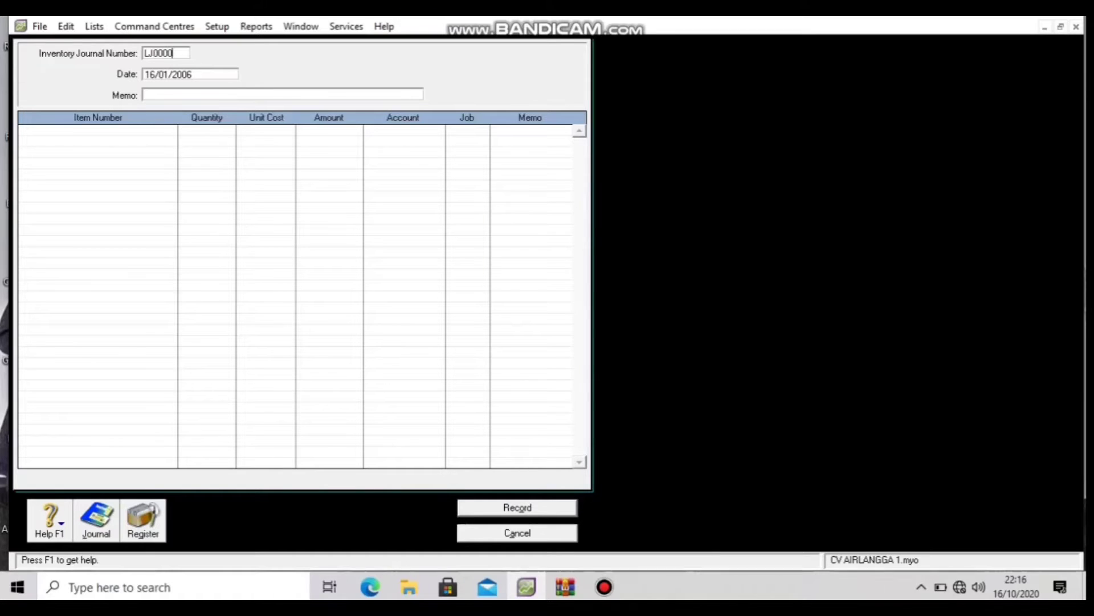
pyautogui.write('03')
pyautogui.press('Tab')
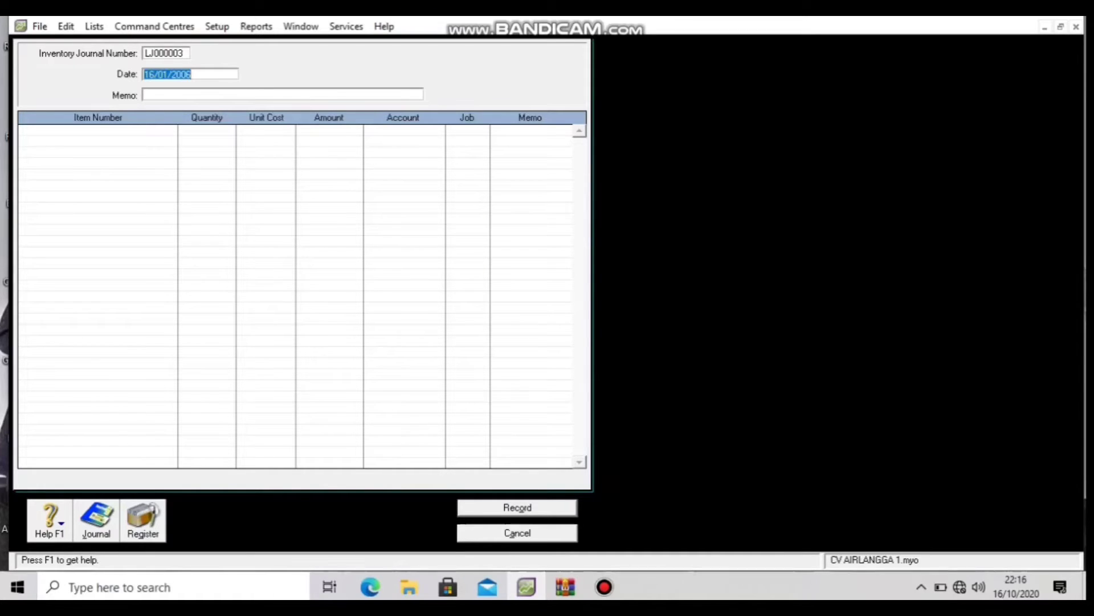
# Date the second adjustment 30/01/2006 and enter "Penyesuaian" as its memo
pyautogui.press('Tab')
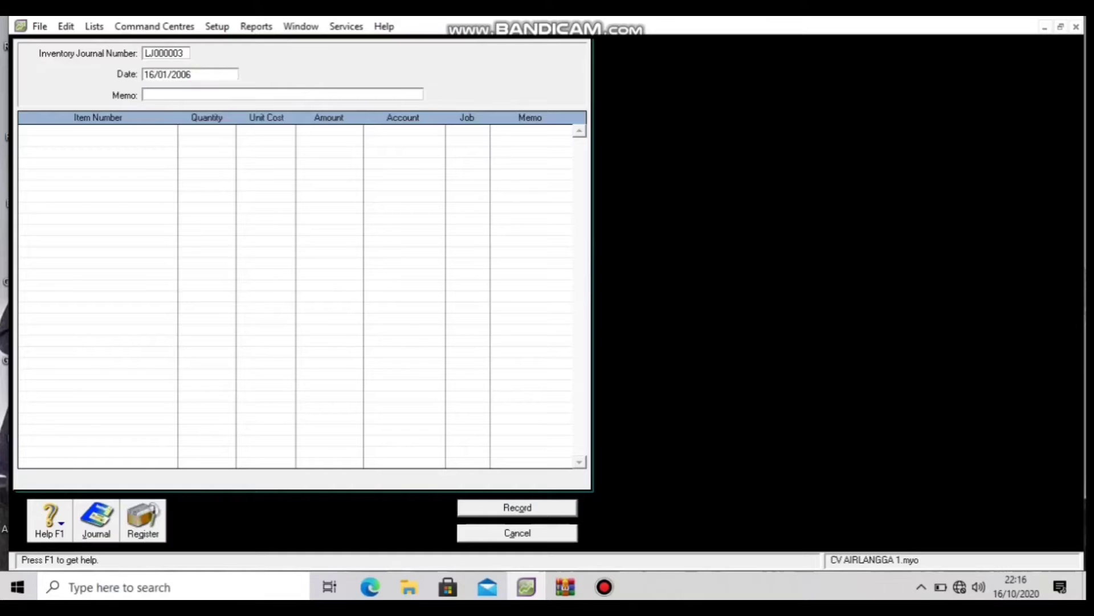
pyautogui.press('BackSpace')
pyautogui.press('BackSpace')
pyautogui.write('3')
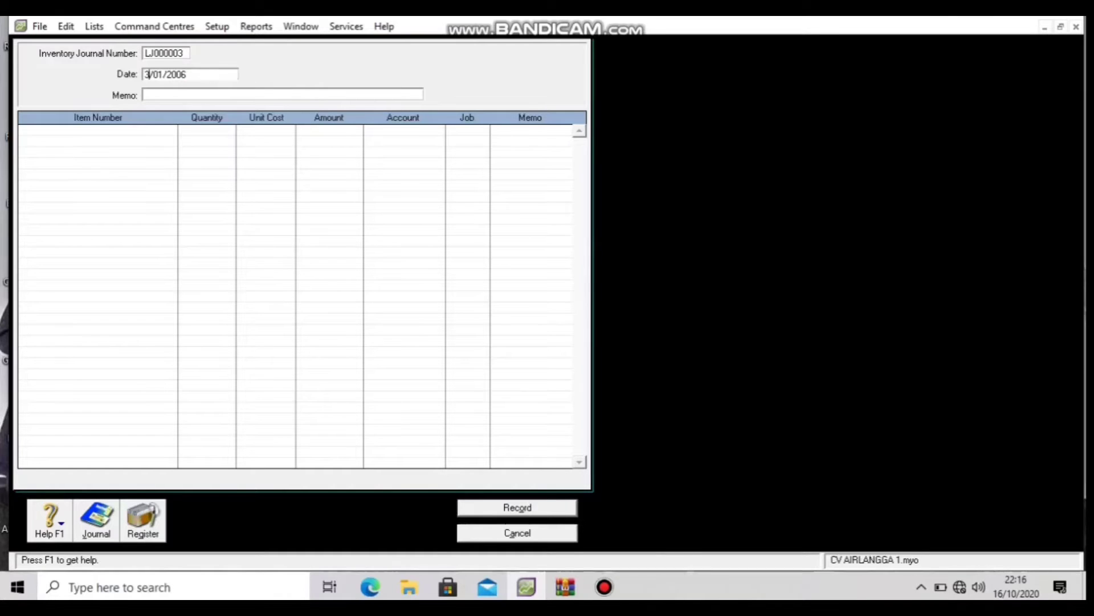
pyautogui.write('0')
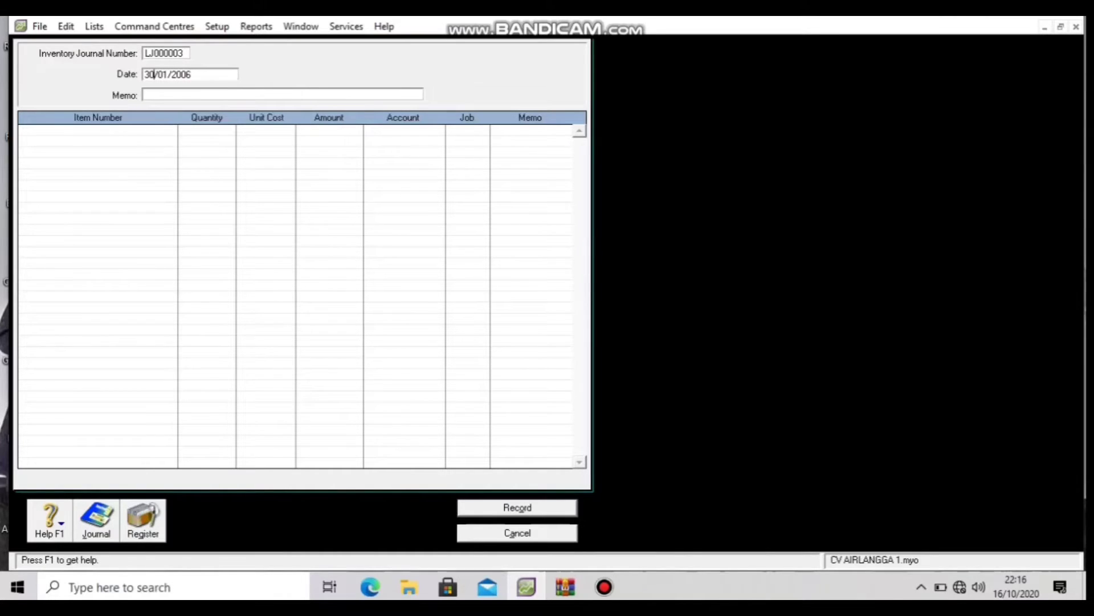
pyautogui.press('Tab')
pyautogui.write('Penyesuaia')
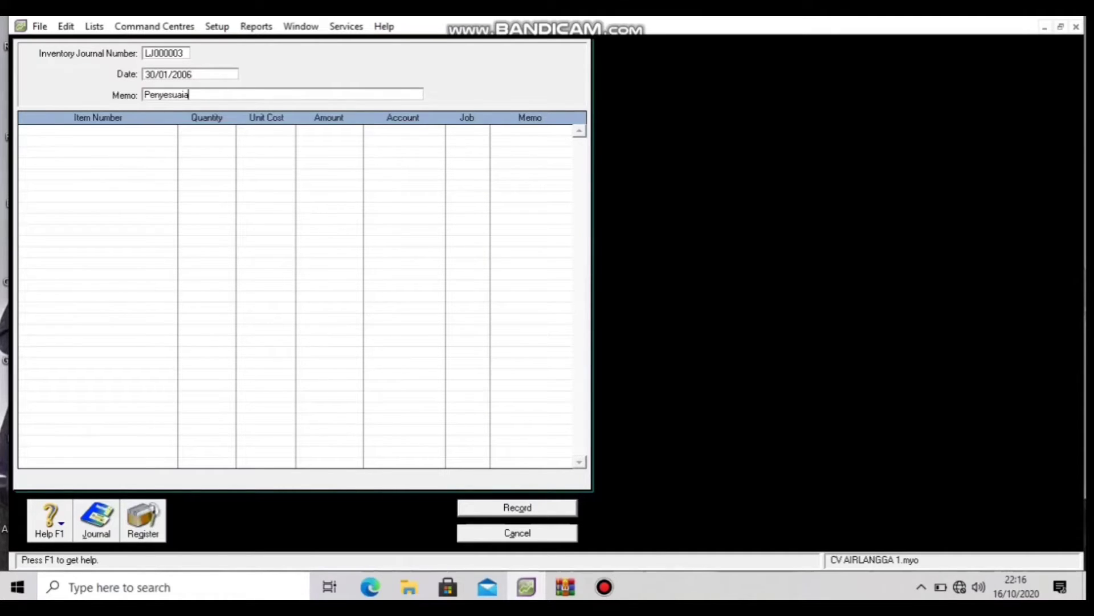
pyautogui.write('n')
pyautogui.press('Tab')
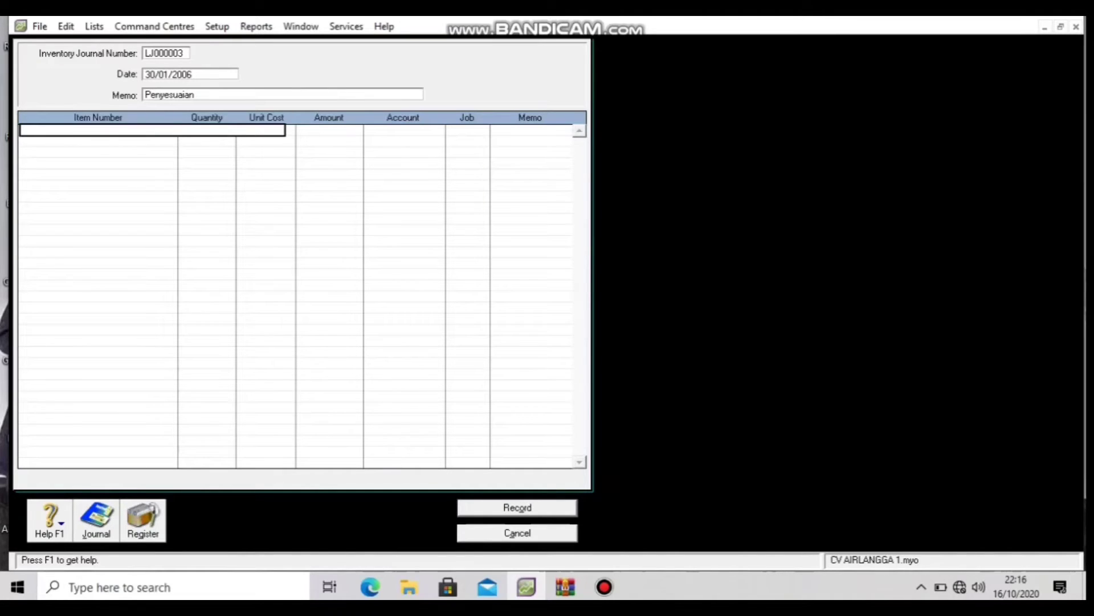
# Add item MS012 (Mouse Genius) to the first adjustment line with a quantity of 1
pyautogui.write('MOther')
pyautogui.press('Tab')
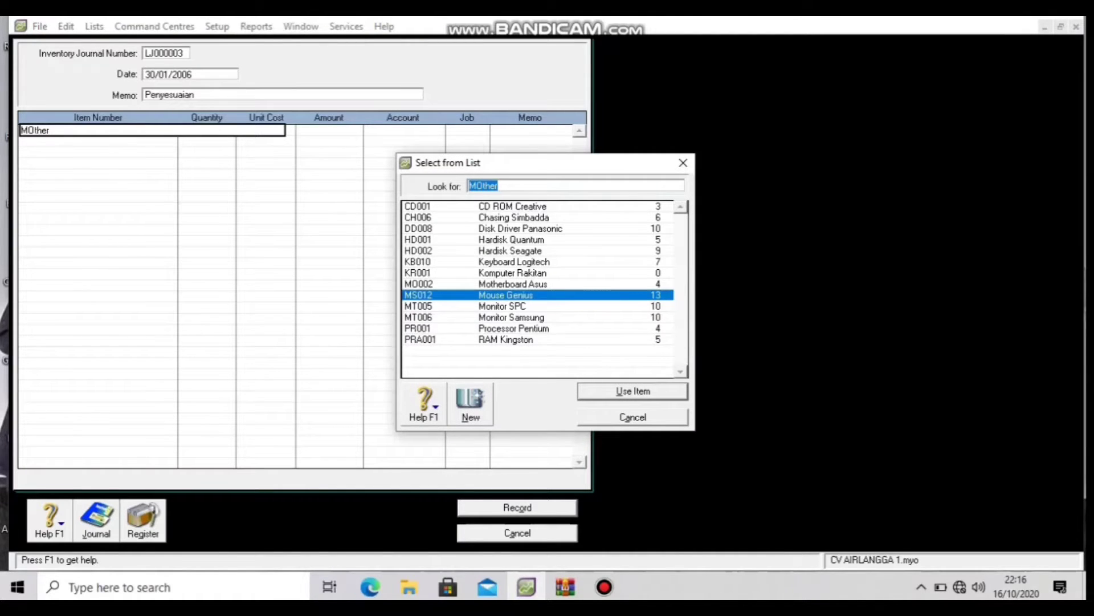
pyautogui.press('Return')
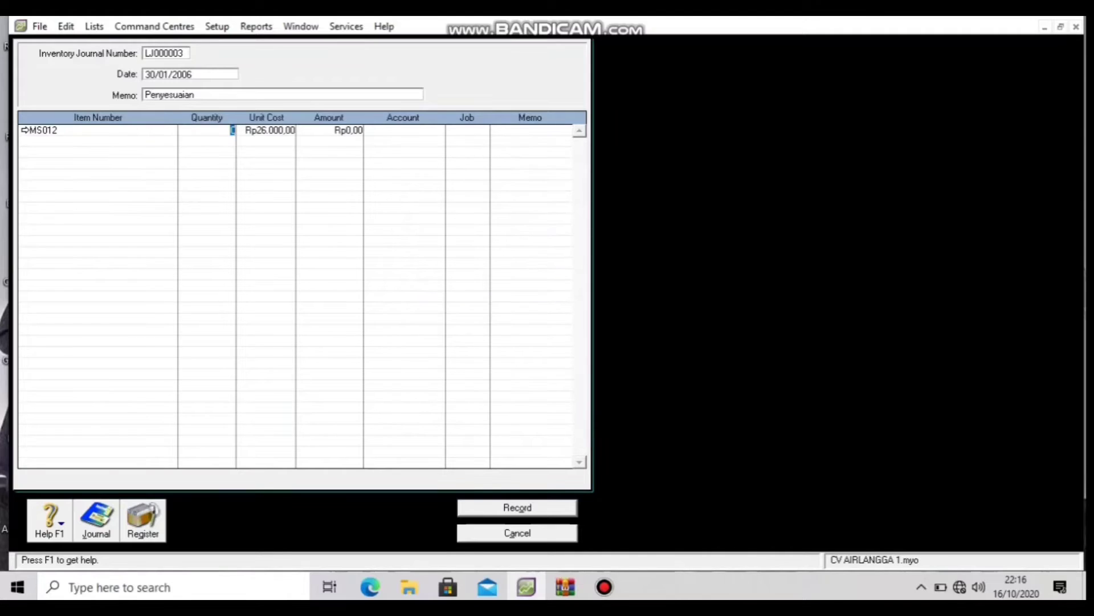
pyautogui.write('1')
pyautogui.press('Return')
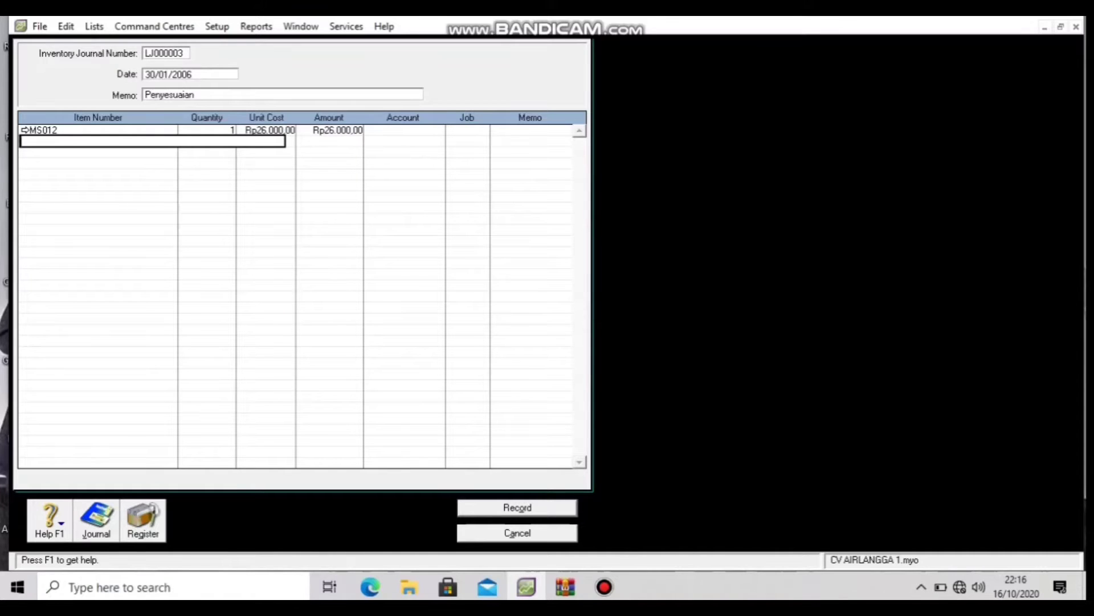
# Assign account 5-1200 Hardwre - Purchase to the MS012 line, then record the adjustment and close the form
pyautogui.click(403, 131)
pyautogui.click(439, 131)
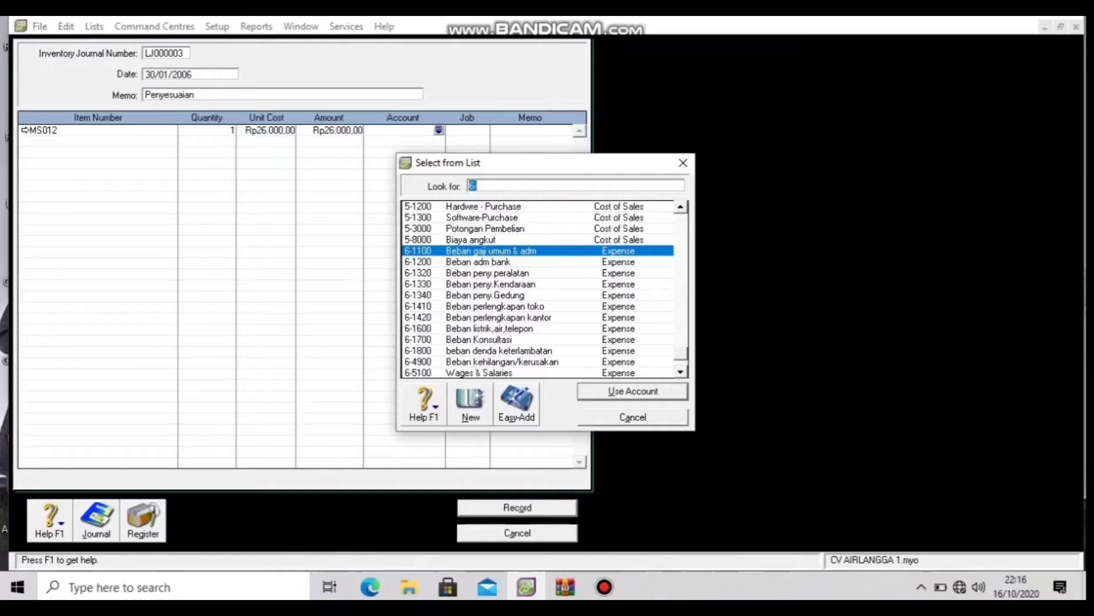
pyautogui.write('5-1200')
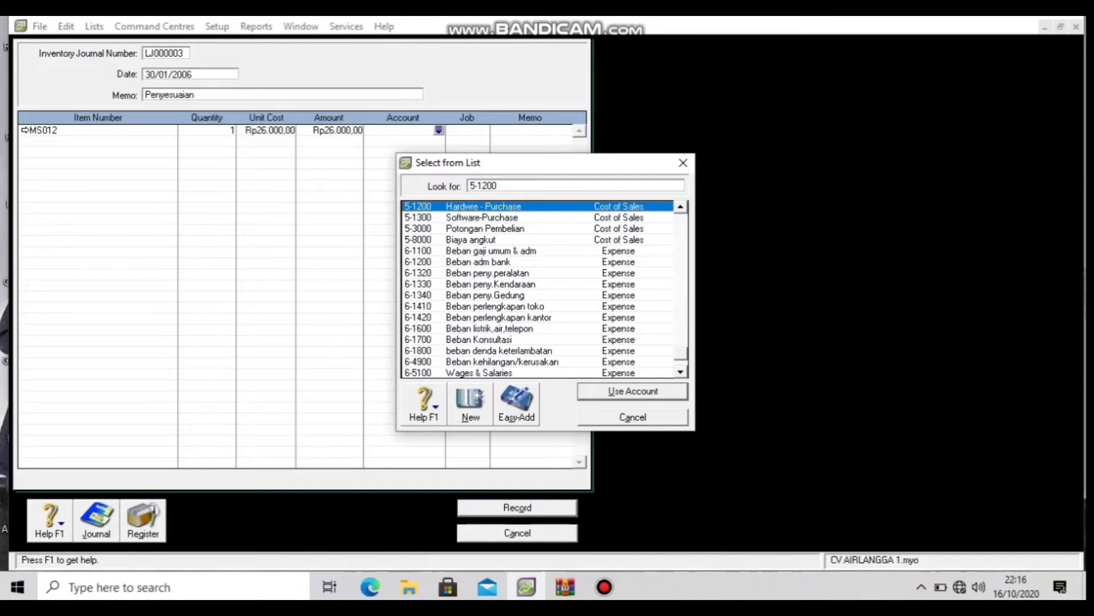
pyautogui.press('Return')
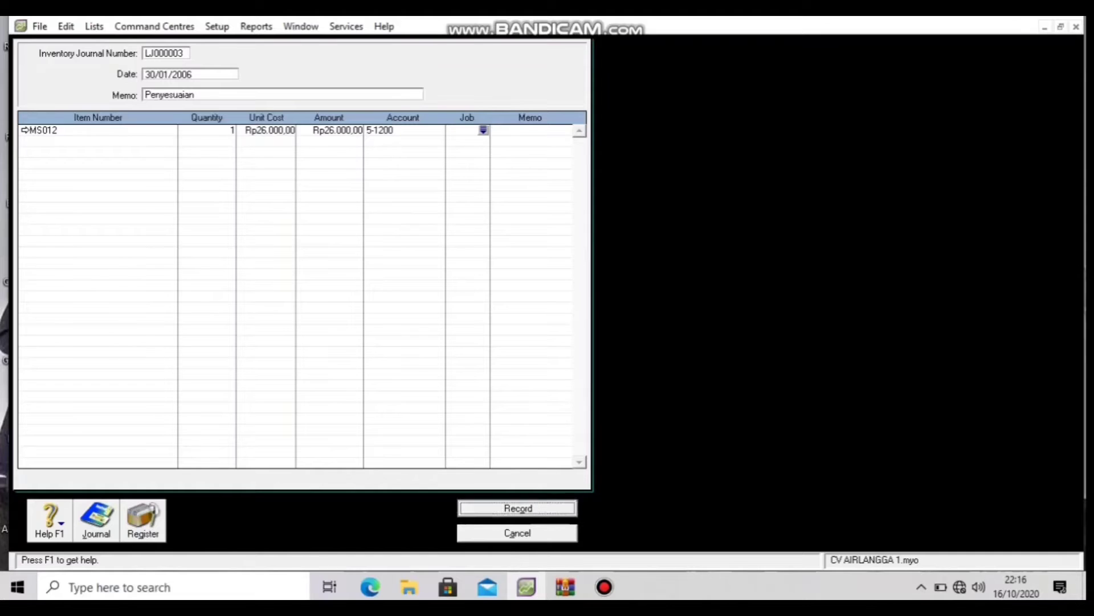
pyautogui.press('Return')
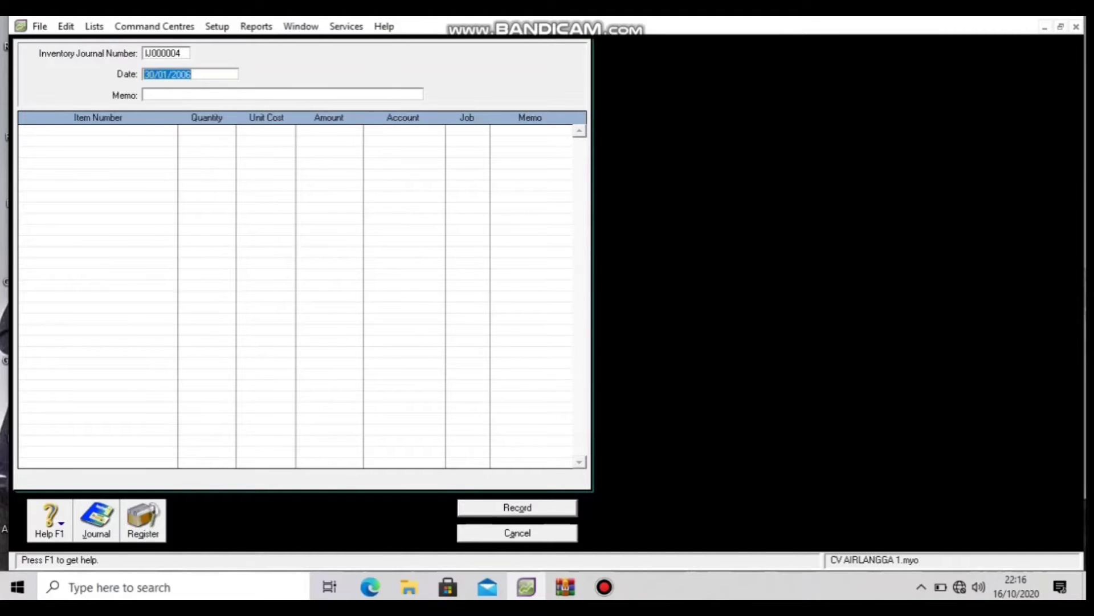
pyautogui.press('Escape')
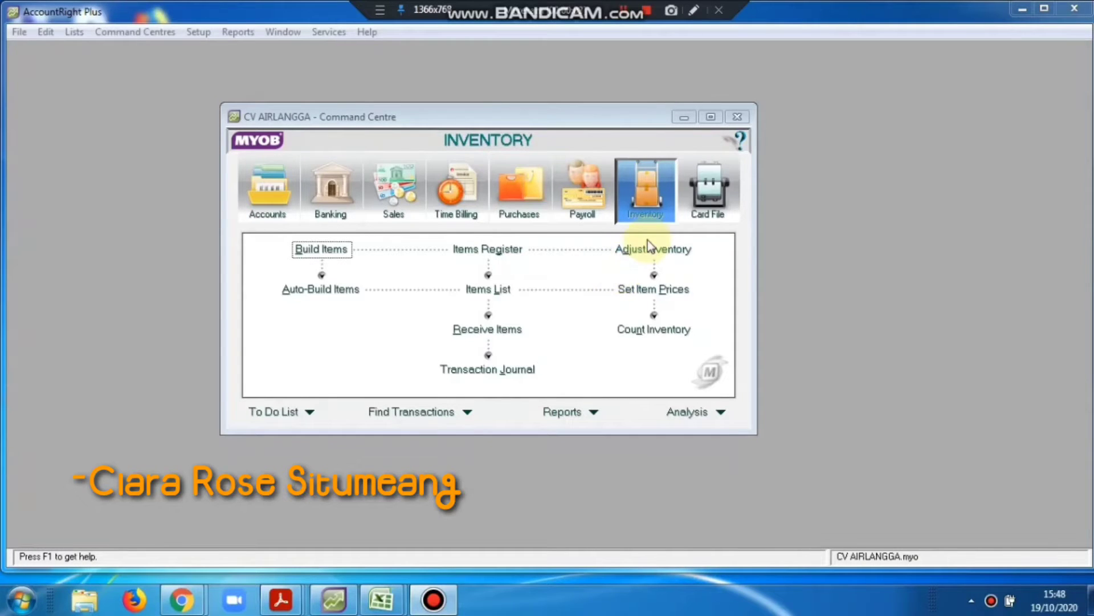
# Start a Build Items transaction and set its inventory journal number to IJ000006
pyautogui.click(644, 219)
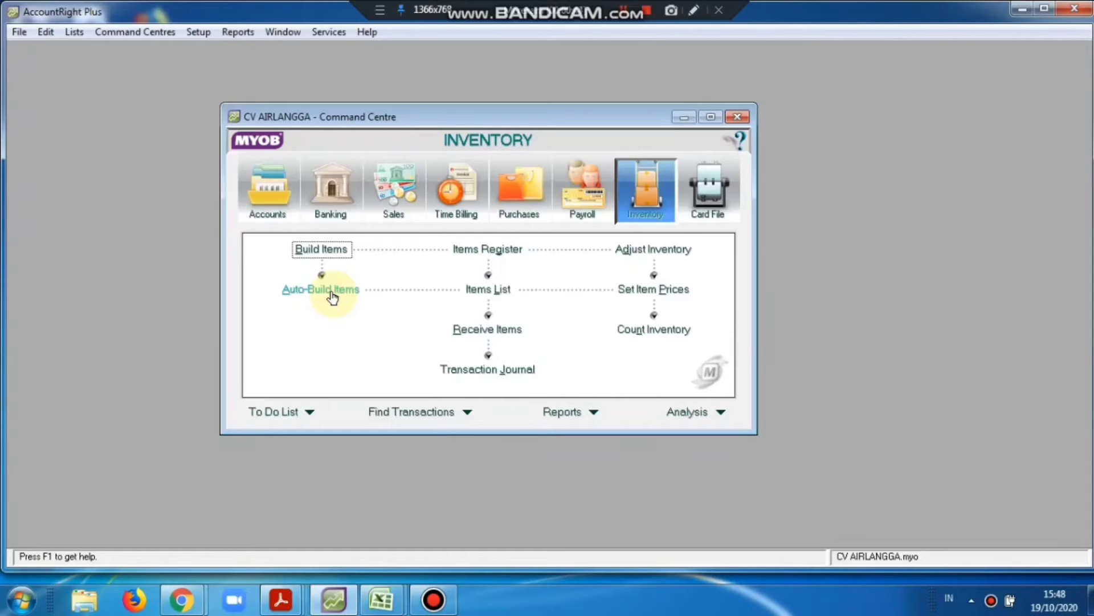
pyautogui.click(627, 11)
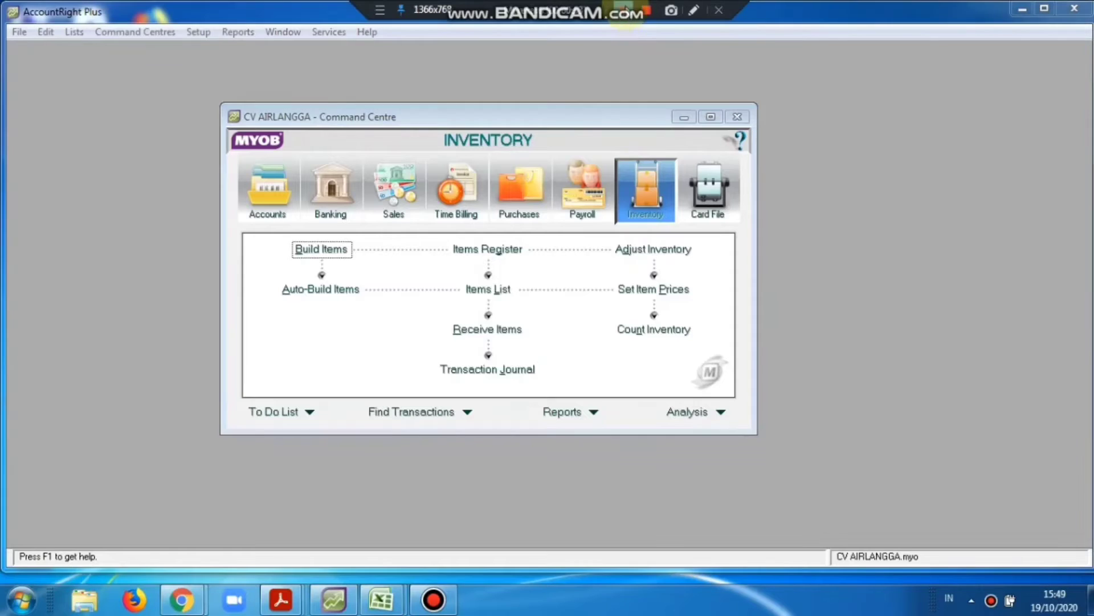
pyautogui.click(329, 251)
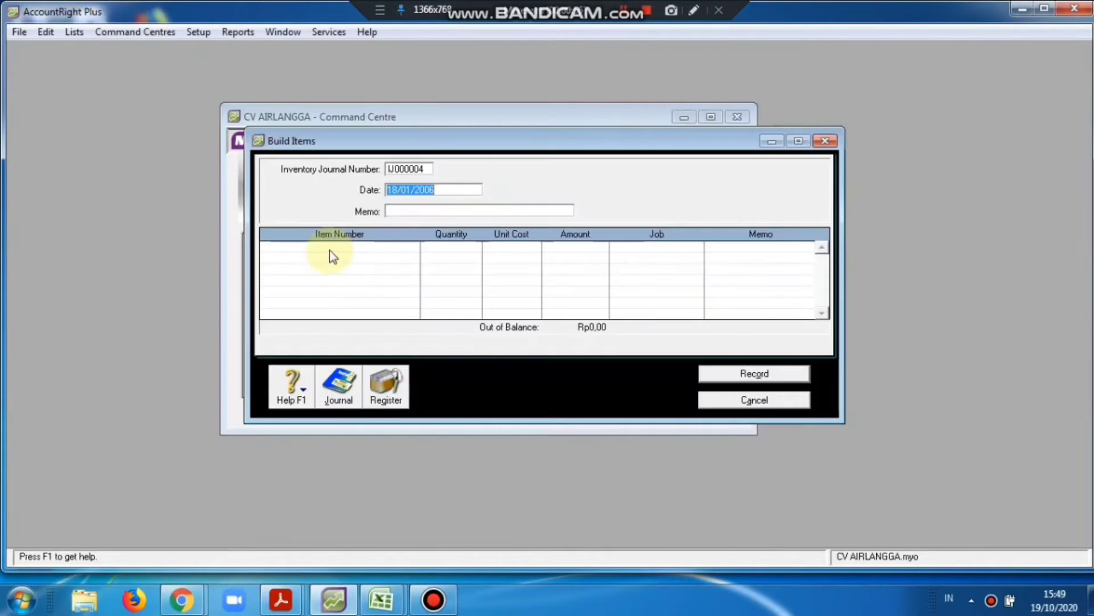
pyautogui.click(426, 167)
pyautogui.press('BackSpace')
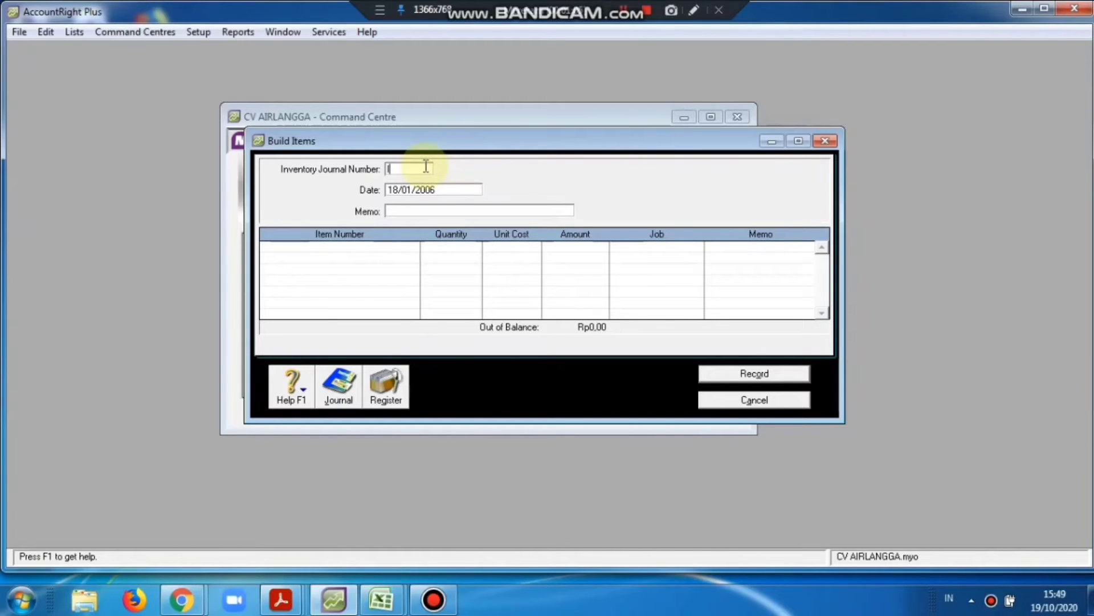
pyautogui.write('IJ000006')
# Enter "Merakit 1 unit komputer" as the memo of the build transaction
pyautogui.click(407, 213)
pyautogui.write('Merakit')
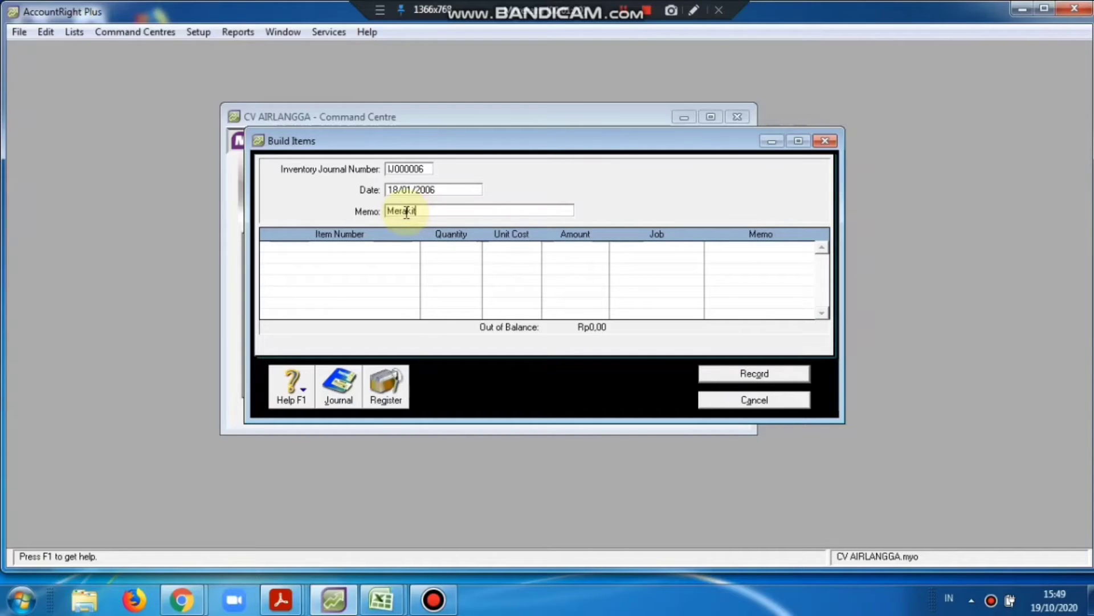
pyautogui.write(' 1 unit komputer')
pyautogui.click(621, 23)
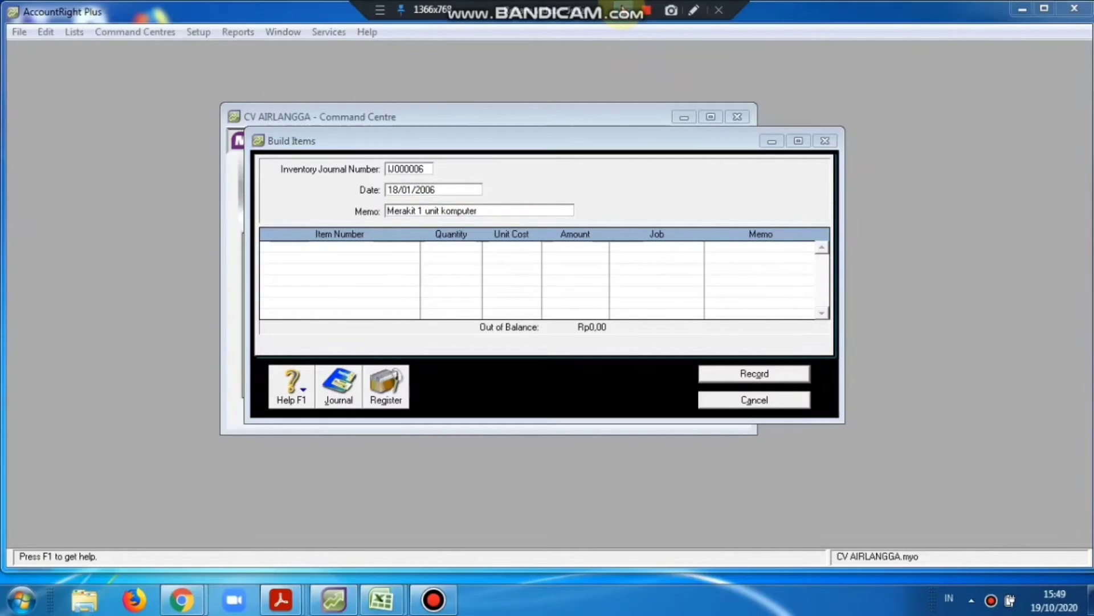
# Add item KR001 to the first build line with a quantity of 1
pyautogui.click(359, 247)
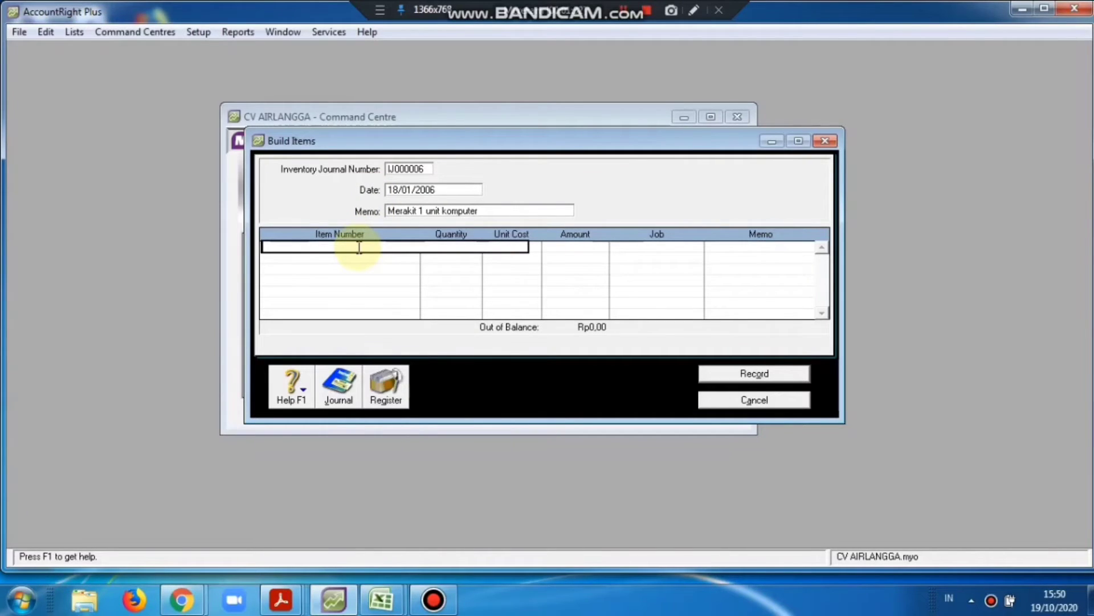
pyautogui.write('KR001')
pyautogui.press('Return')
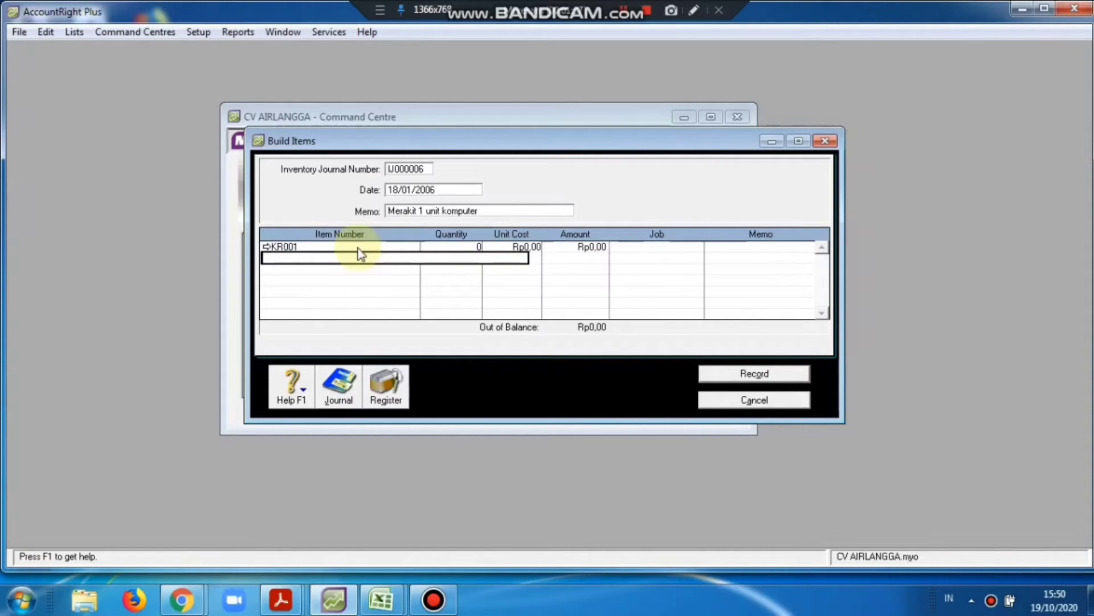
pyautogui.click(478, 247)
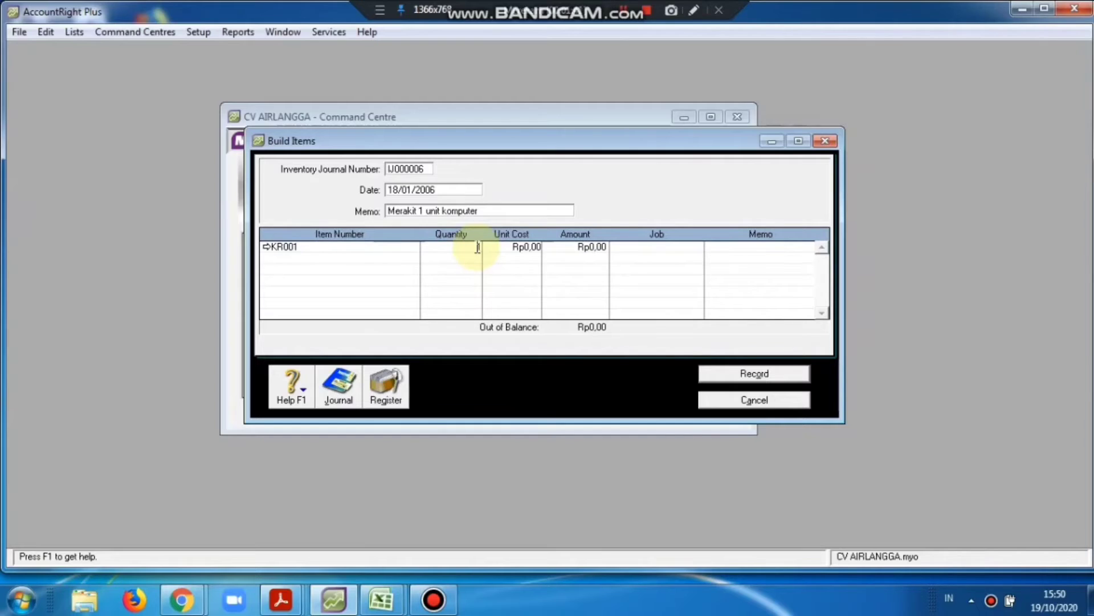
pyautogui.write('1')
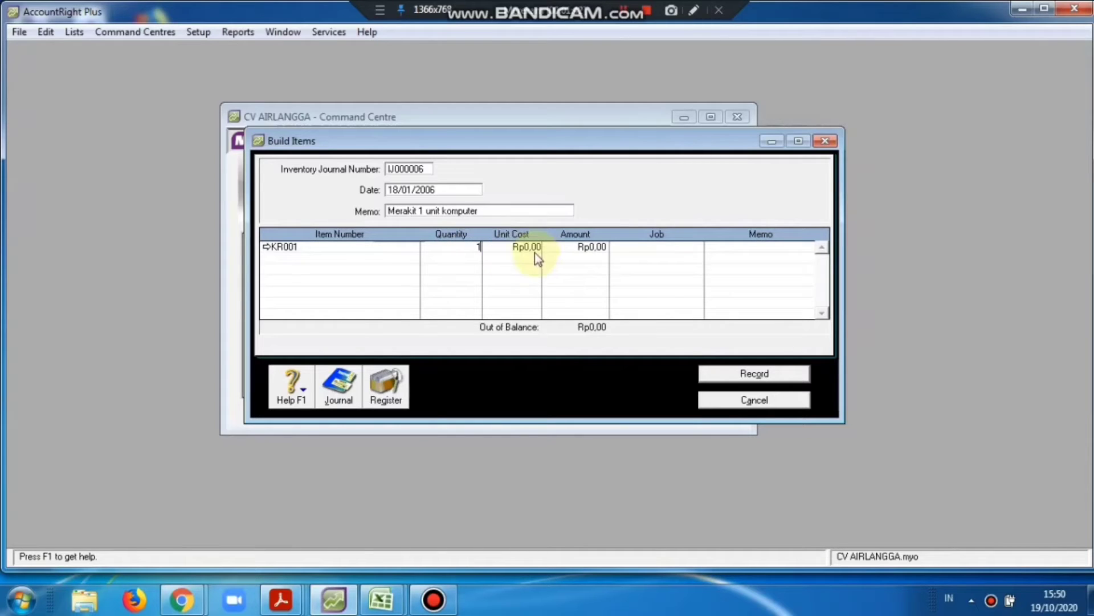
# Set the unit cost of the KR001 line to Rp3.497.000
pyautogui.click(528, 249)
pyautogui.press('BackSpace')
pyautogui.write('3.4')
pyautogui.write('9')
pyautogui.write('7.000')
pyautogui.press('Return')
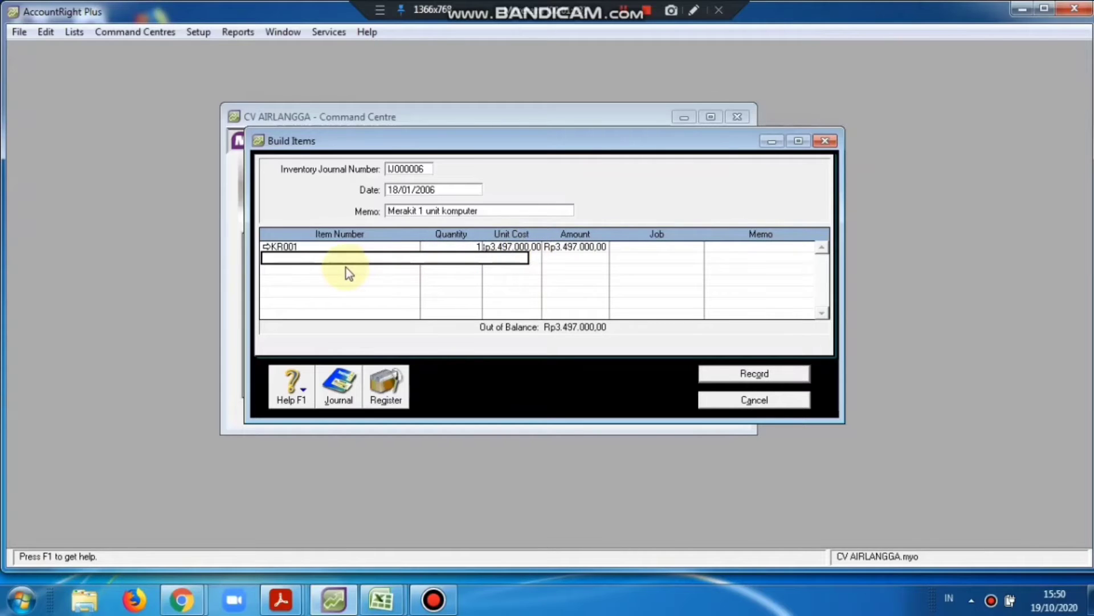
# Add component HD001 on the second line with a quantity of -1
pyautogui.write('HD001')
pyautogui.press('Return')
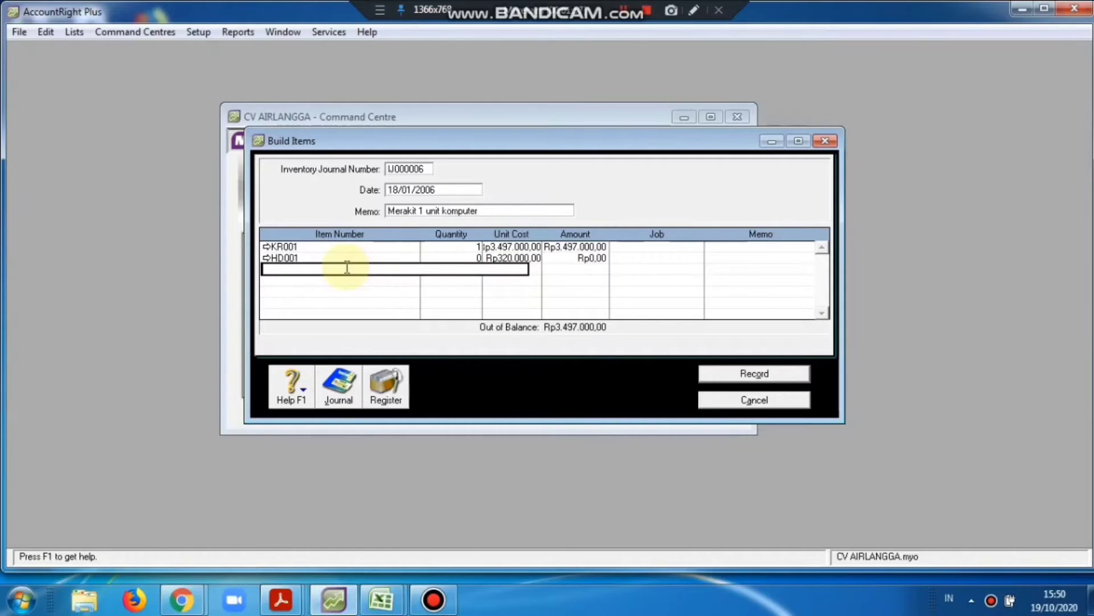
pyautogui.click(470, 259)
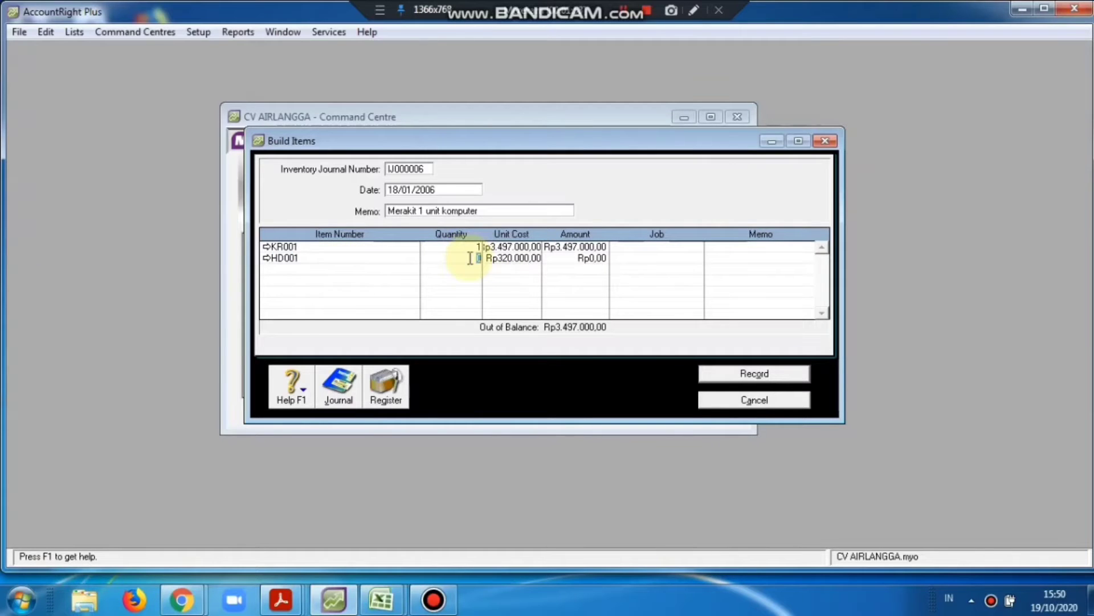
pyautogui.write('-1')
pyautogui.press('Return')
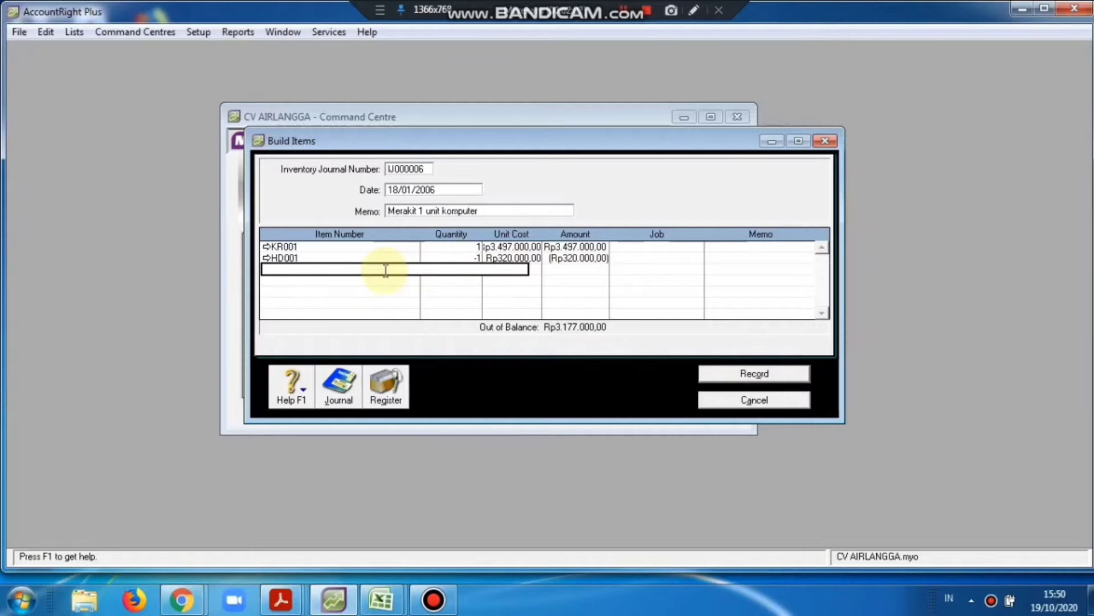
# Add components PRA001 and MO002 on the following two lines, each with a quantity of -1
pyautogui.write('PRA001')
pyautogui.press('Return')
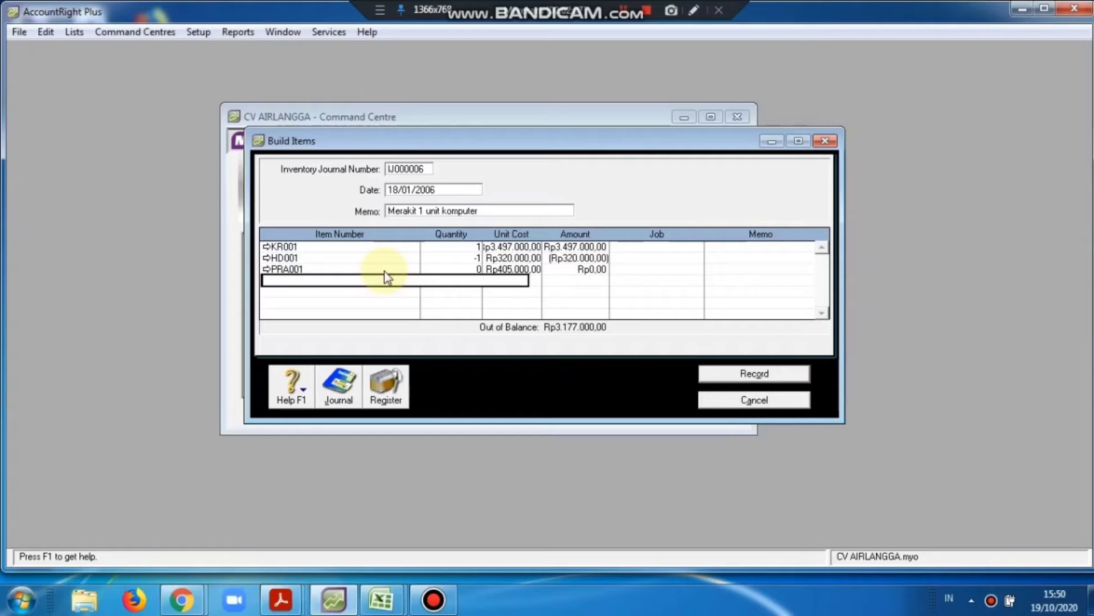
pyautogui.click(625, 10)
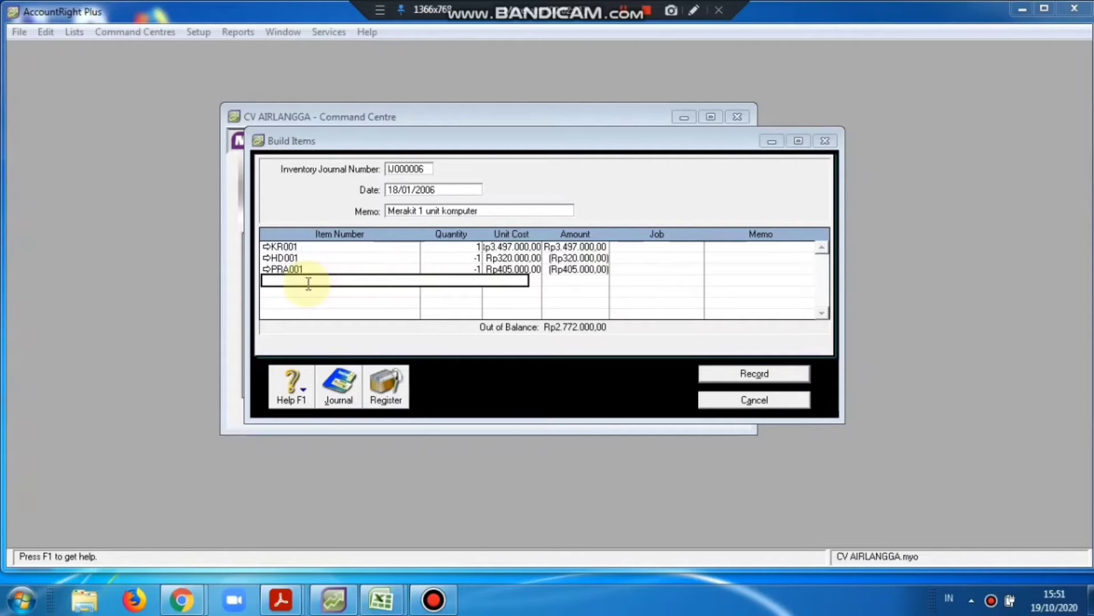
pyautogui.write('MO002')
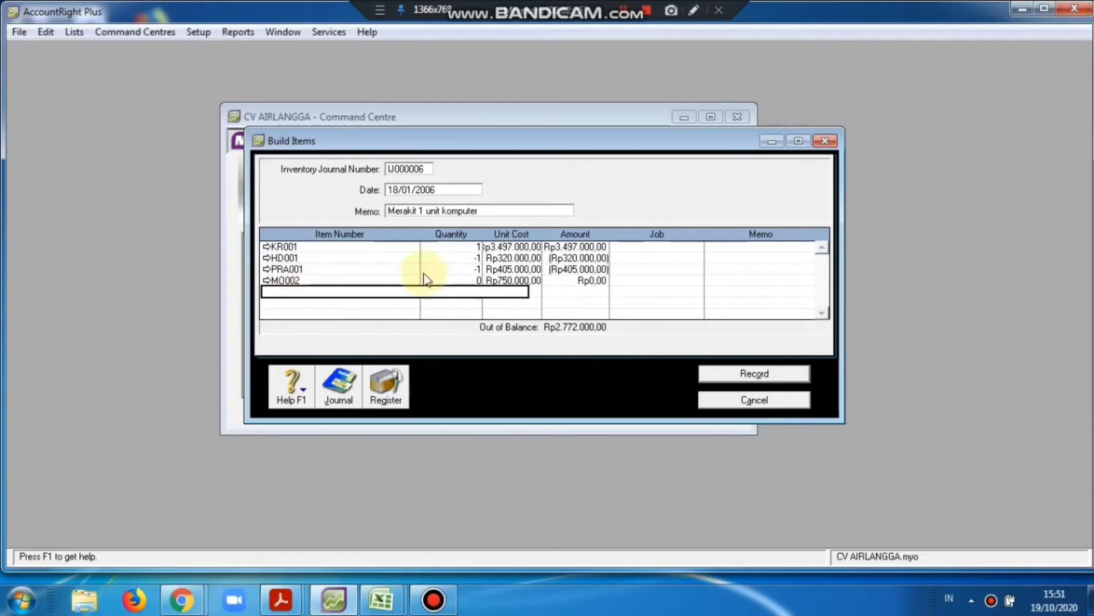
pyautogui.click(478, 280)
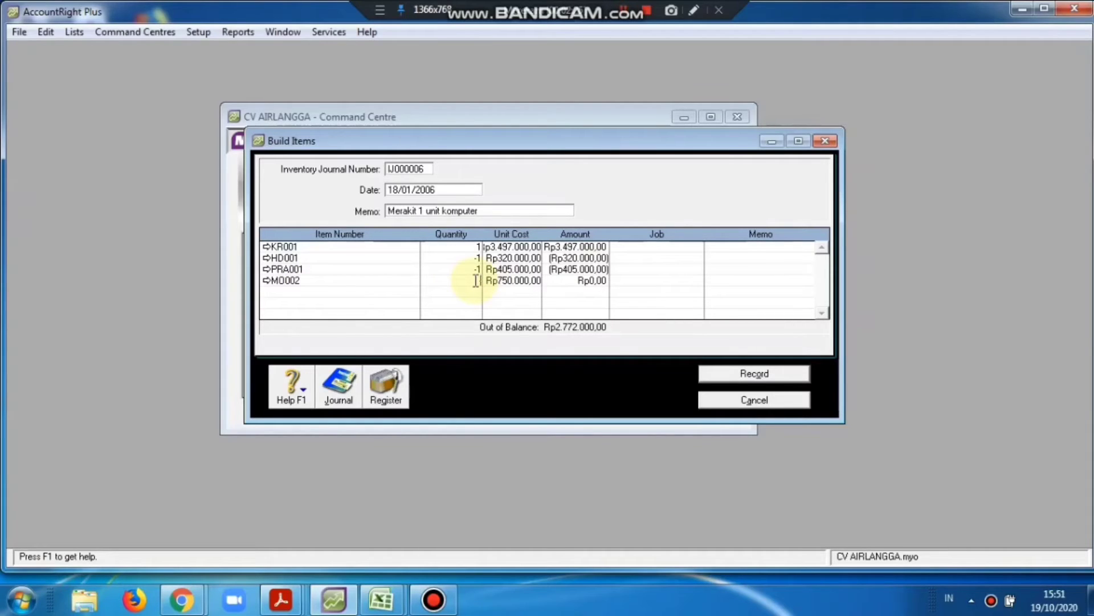
pyautogui.write('1')
pyautogui.press('Tab')
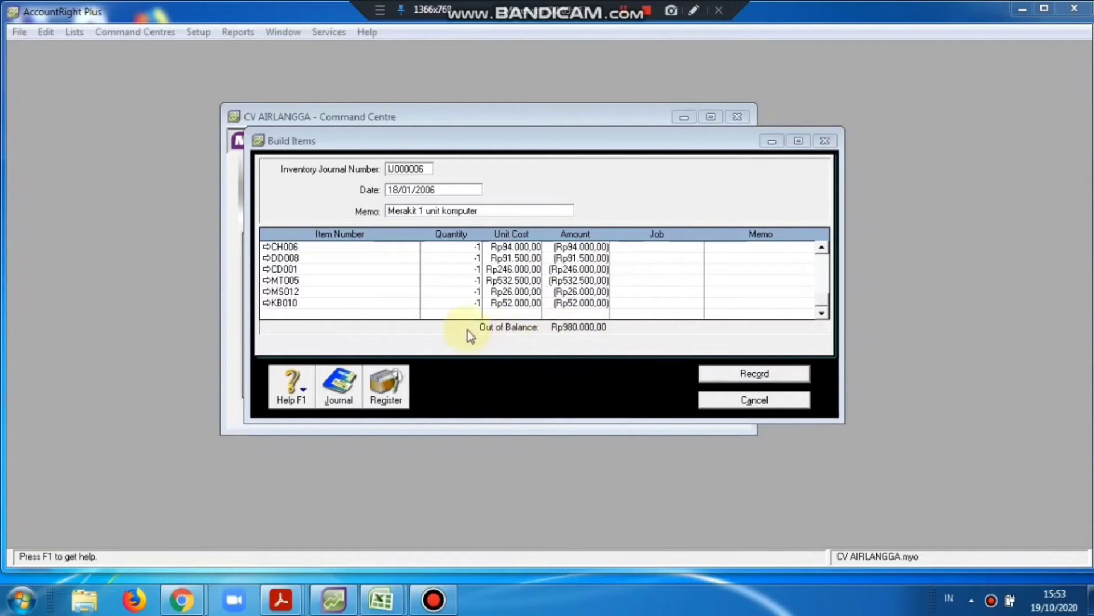
# Add item KR001 again on the line below KB010 with a quantity of -1
pyautogui.click(374, 314)
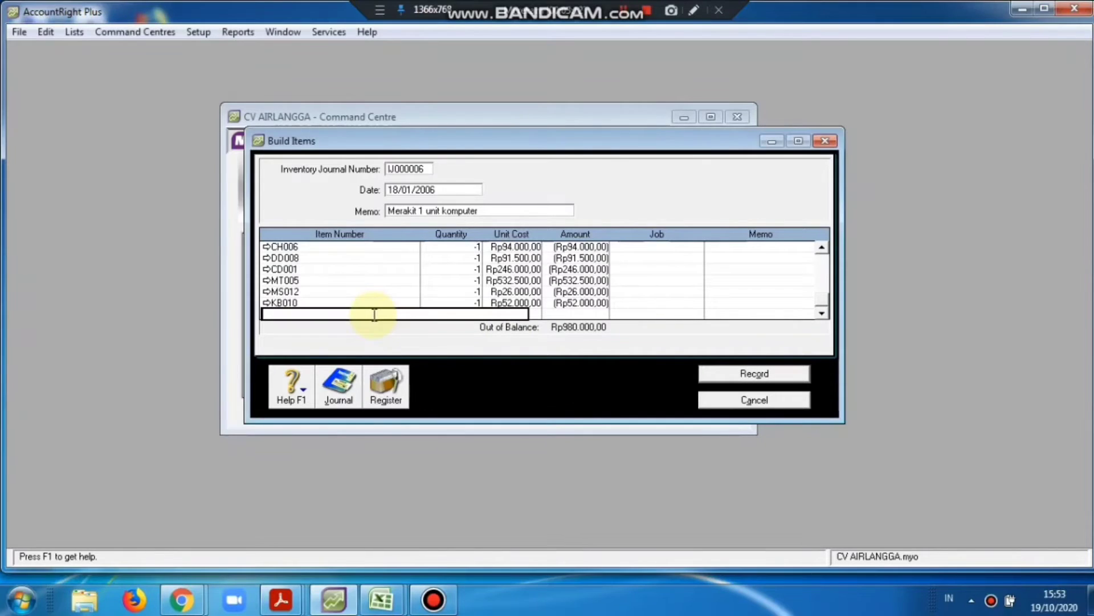
pyautogui.write('K')
pyautogui.write('R001')
pyautogui.press('Return')
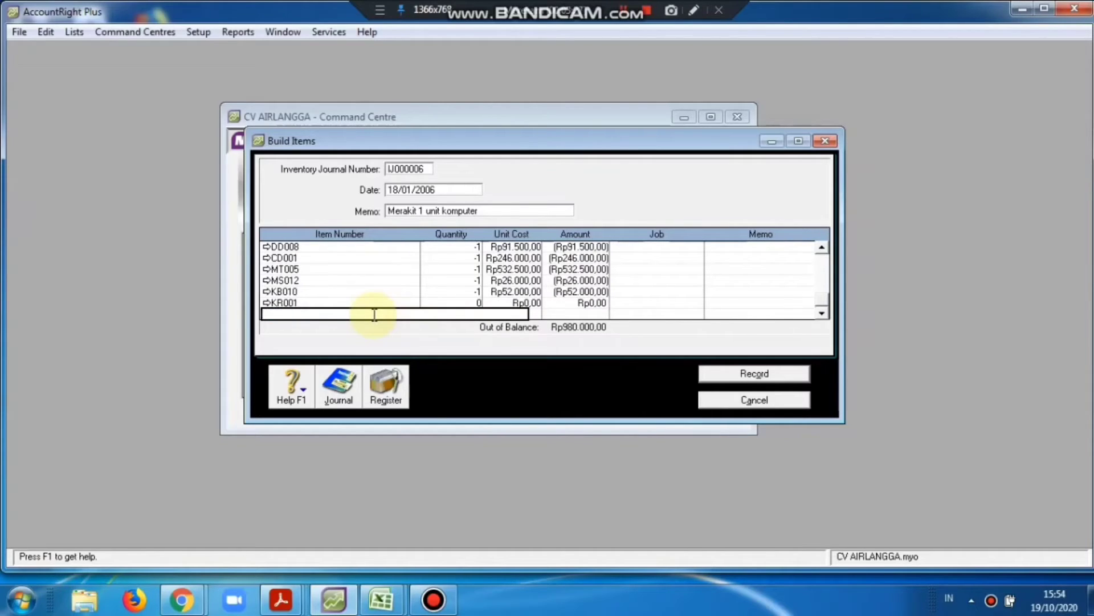
pyautogui.click(479, 303)
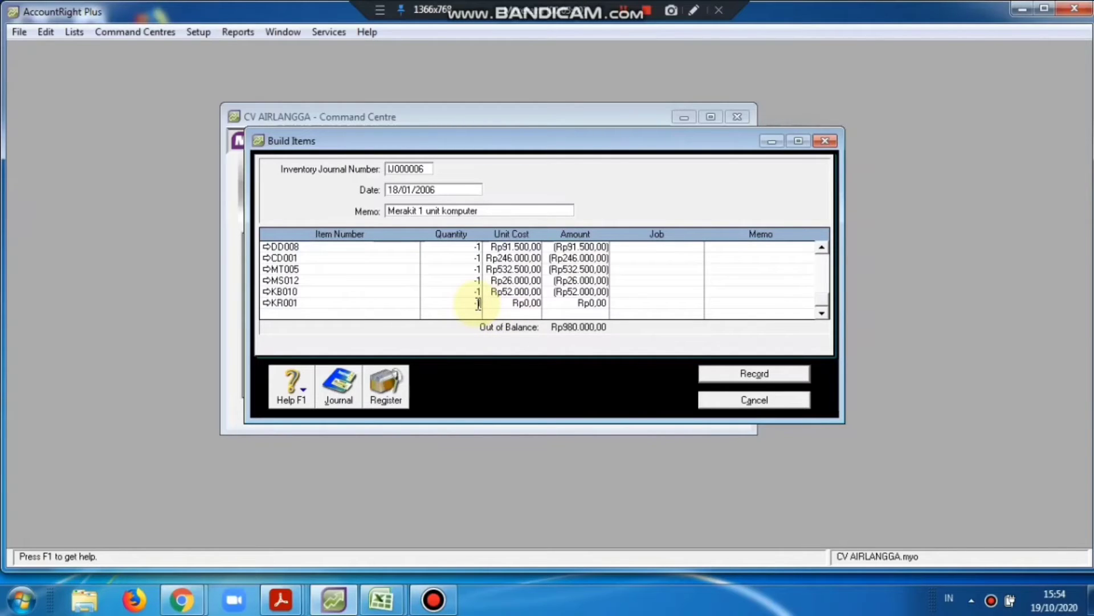
# Try entering 980.000 as the amount of the second KR001 line, then clear that amount
pyautogui.click(526, 302)
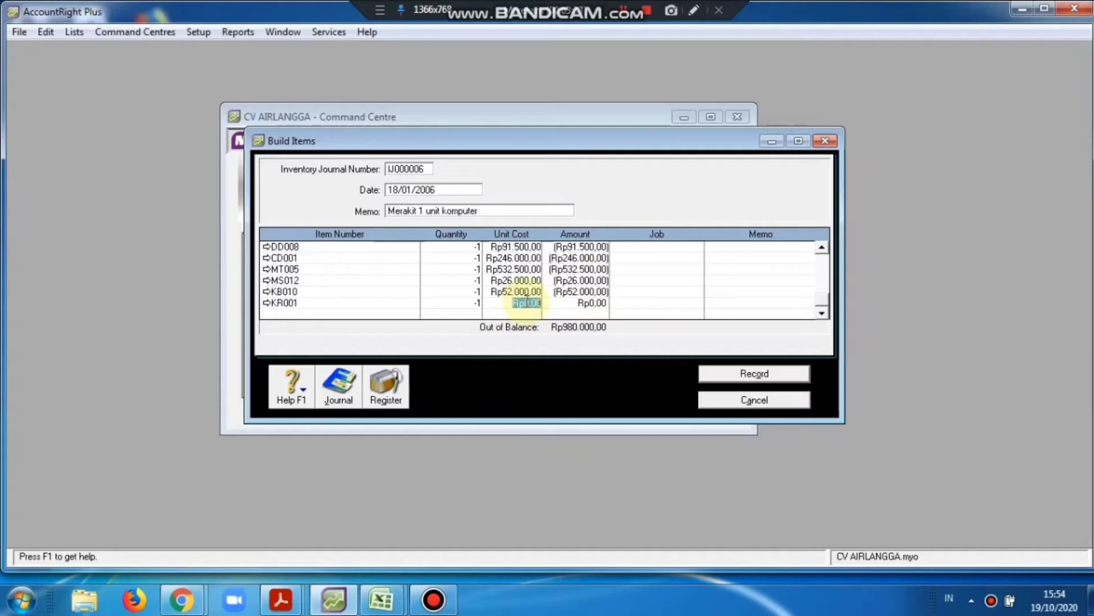
pyautogui.press('Tab')
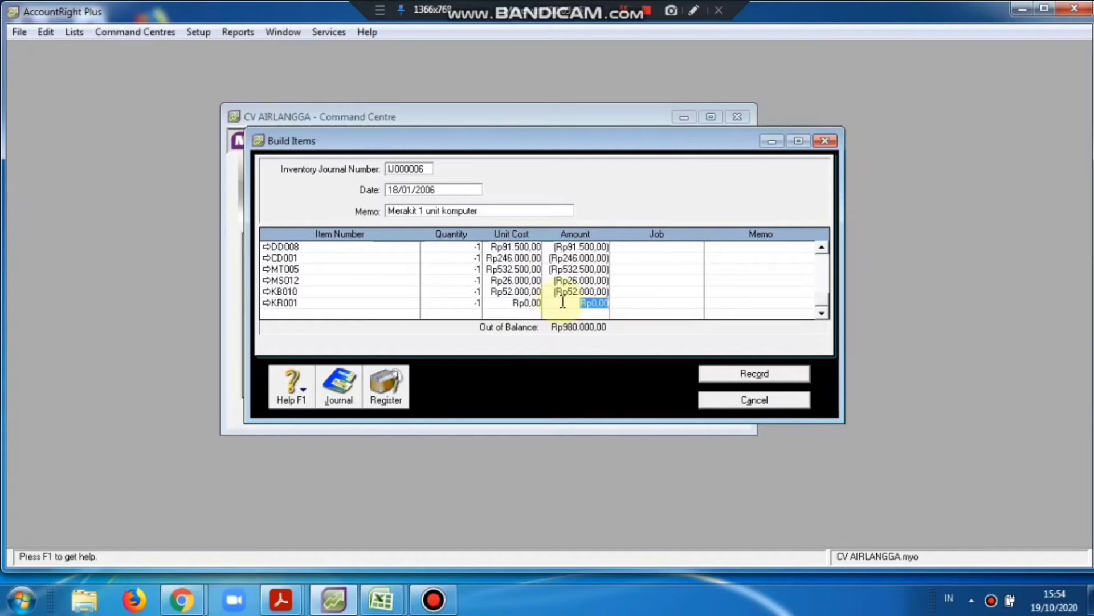
pyautogui.write('98')
pyautogui.write('0.')
pyautogui.write('0000')
pyautogui.press('Return')
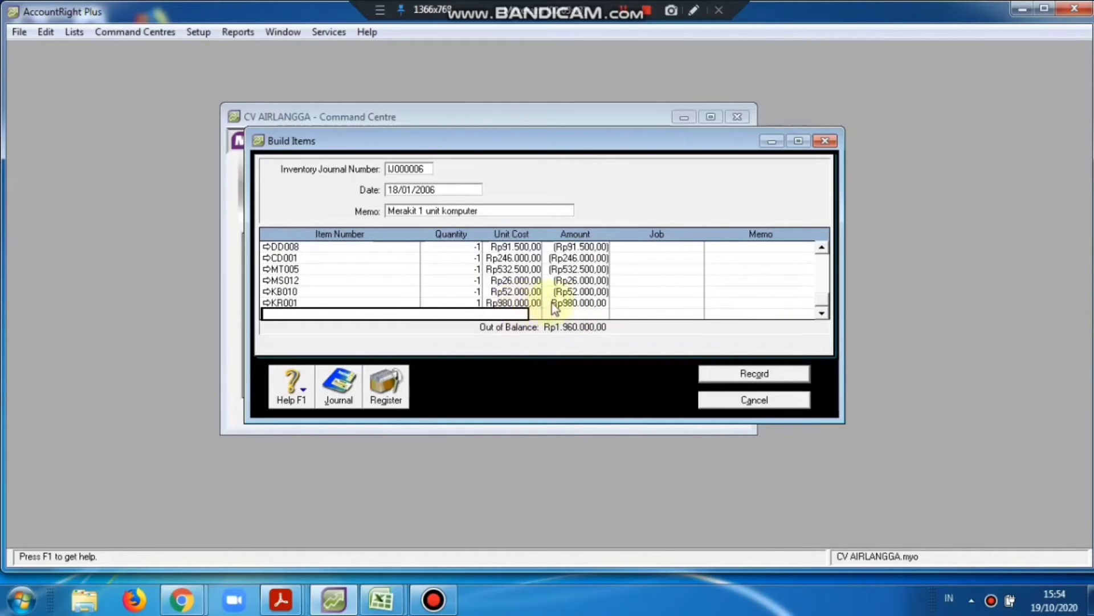
pyautogui.click(565, 302)
pyautogui.press('BackSpace')
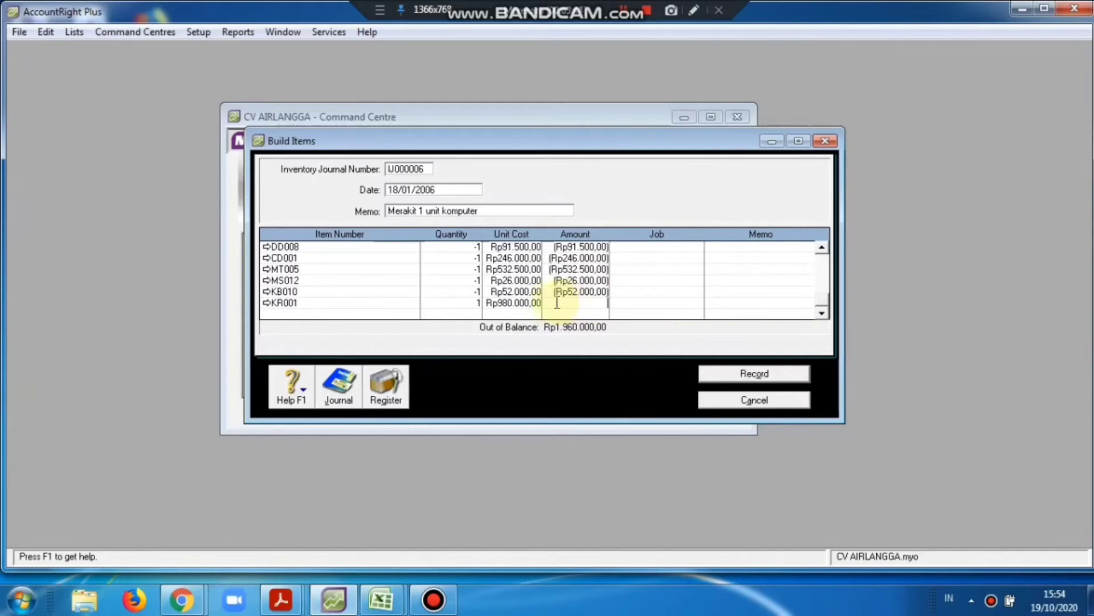
# Set the unit cost of the second KR001 line to Rp980.000
pyautogui.click(529, 303)
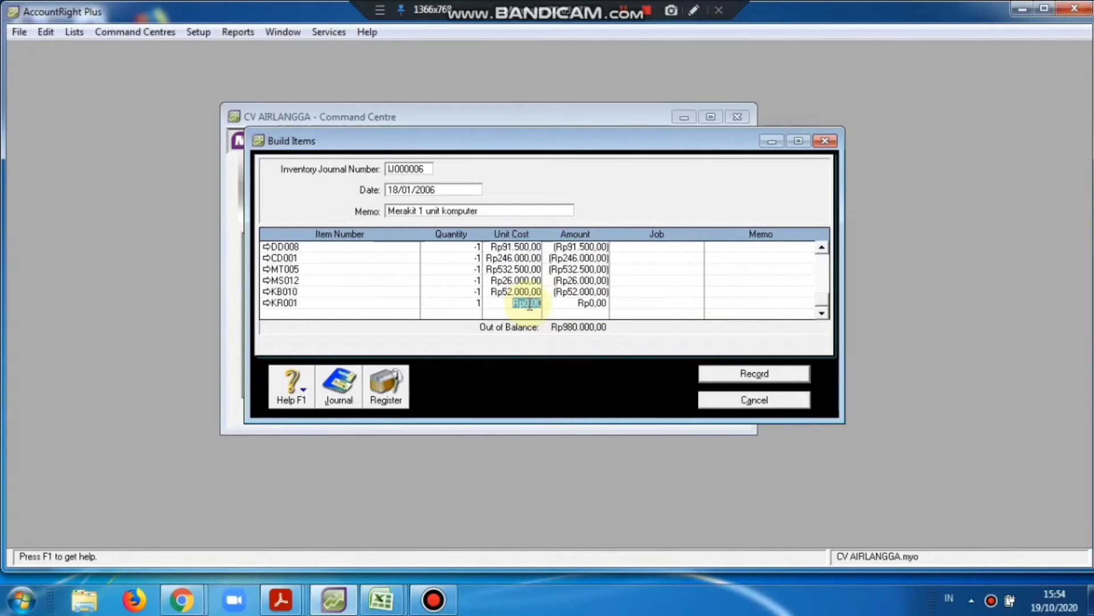
pyautogui.press('BackSpace')
pyautogui.write('980.000')
pyautogui.press('Return')
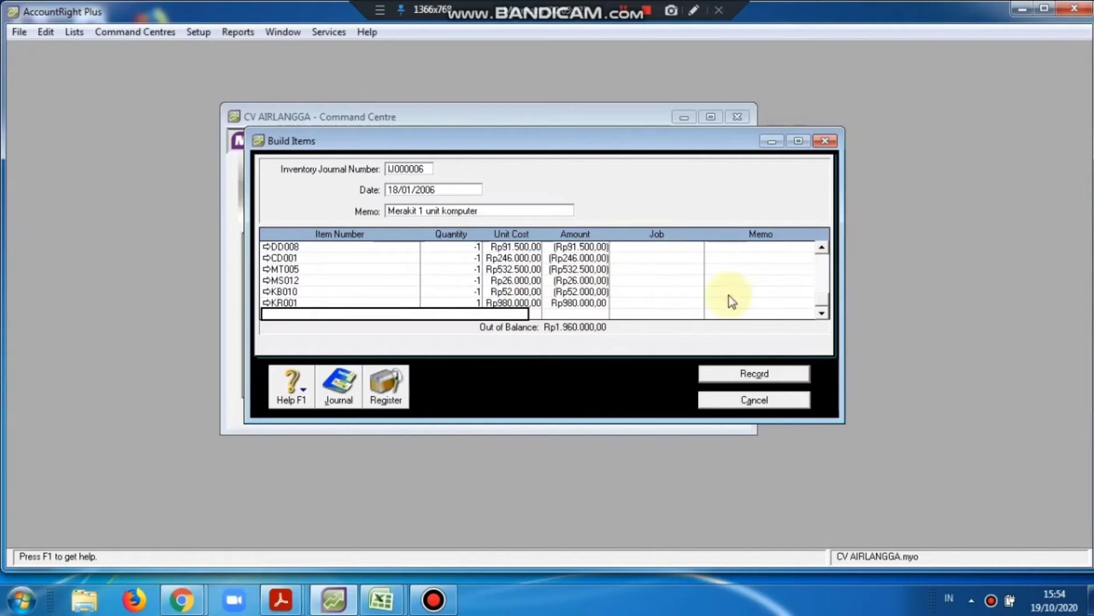
# Change the quantity of the second KR001 line to -1
pyautogui.click(478, 302)
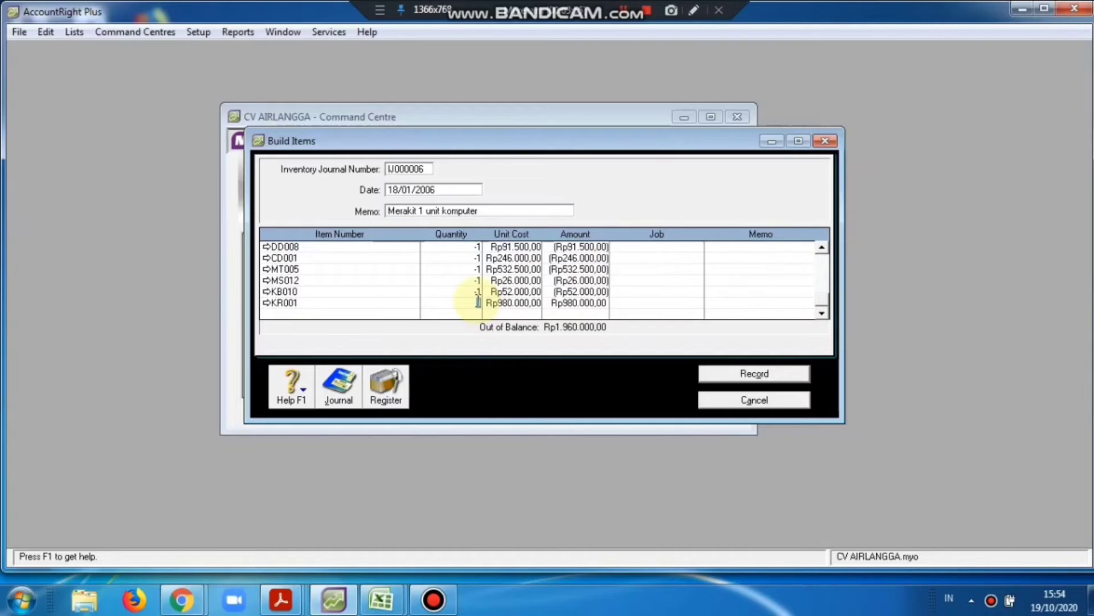
pyautogui.click(478, 301)
pyautogui.write('-')
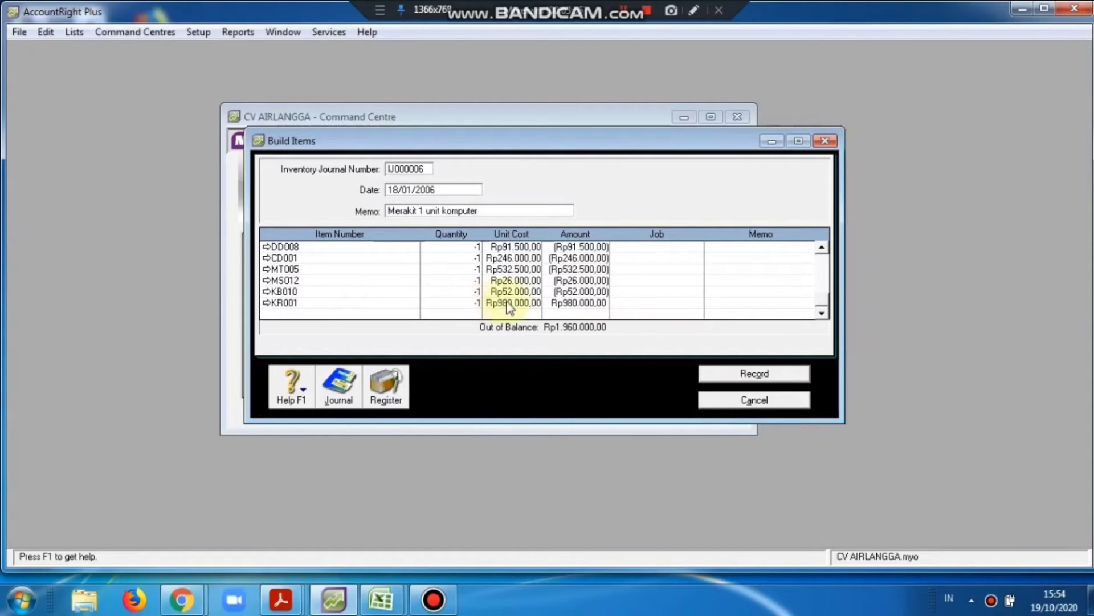
pyautogui.press('Return')
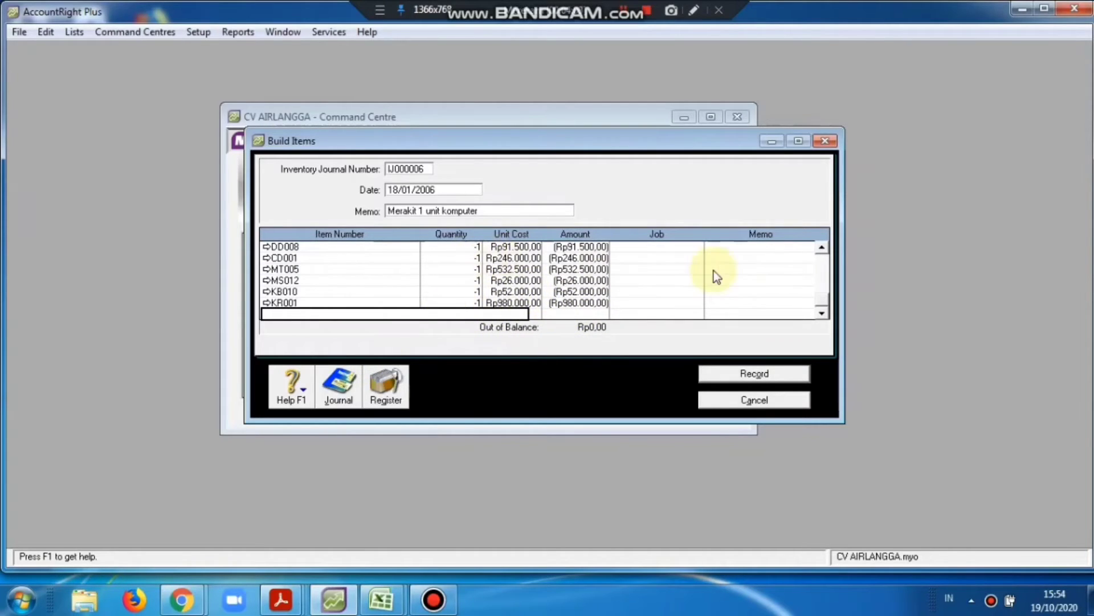
# Review the recap of the Build Items transaction's debit and credit entries, then close it
pyautogui.click(651, 273)
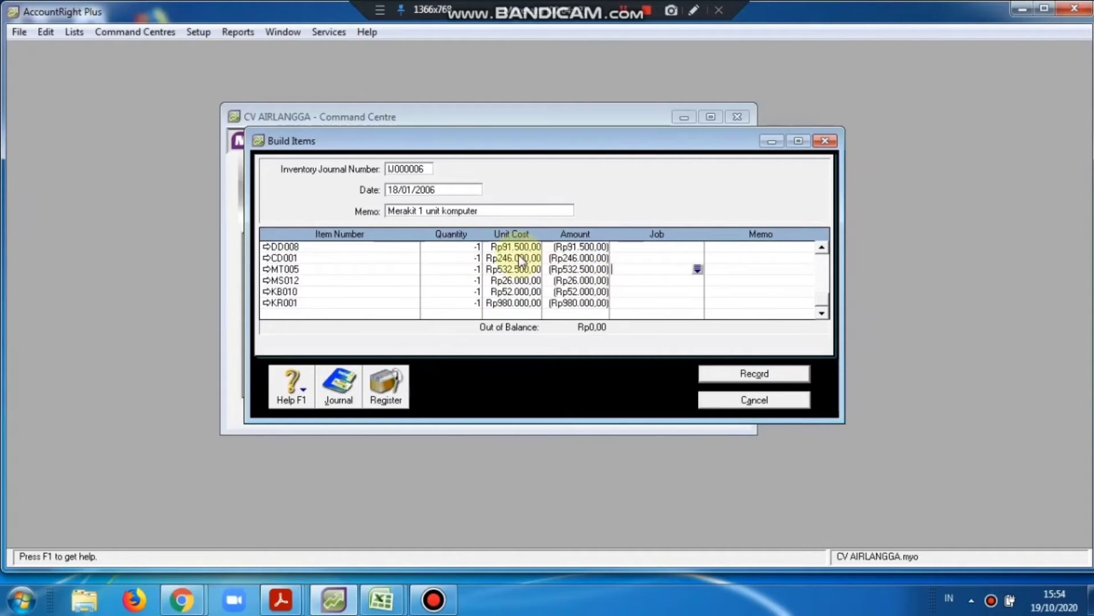
pyautogui.hotkey('ctrl', 'r')
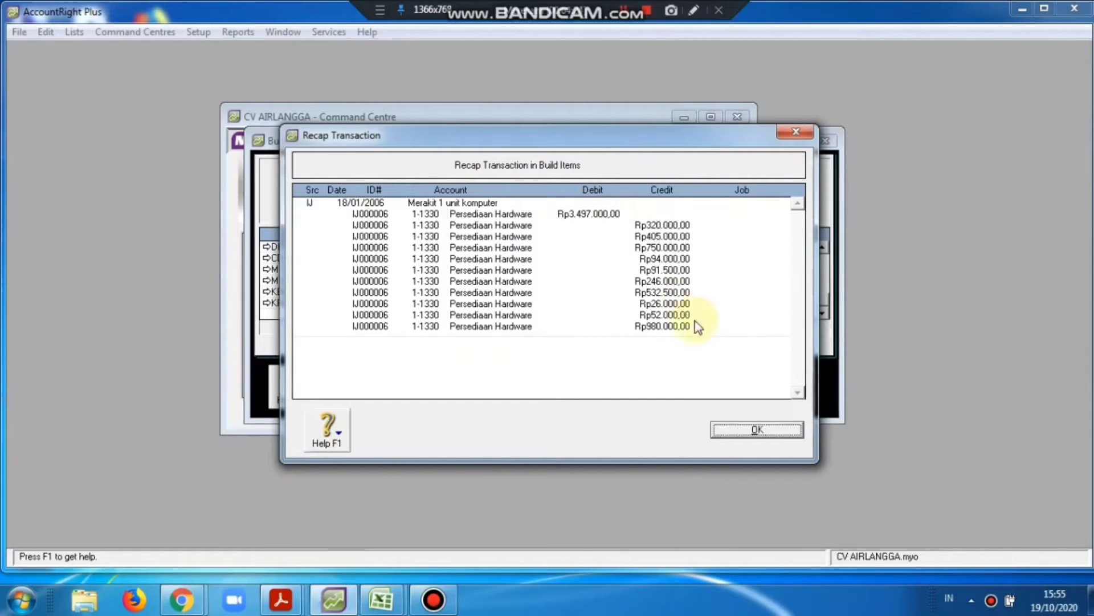
pyautogui.click(751, 429)
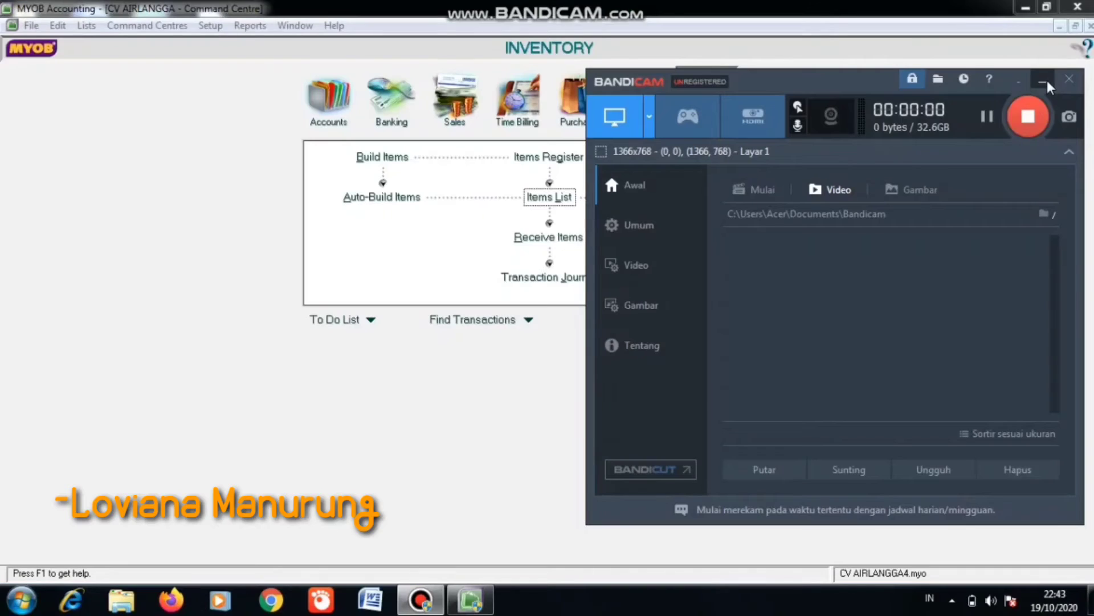
pyautogui.click(1045, 79)
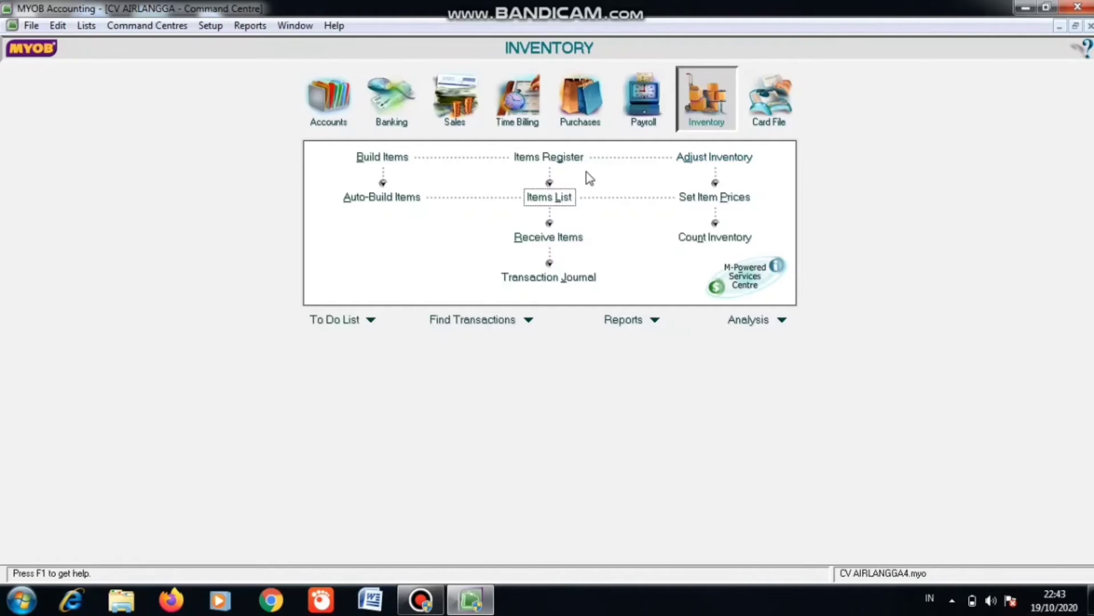
# Open the KR001 item record from the items list and review its profile, item details and buying details
pyautogui.click(557, 197)
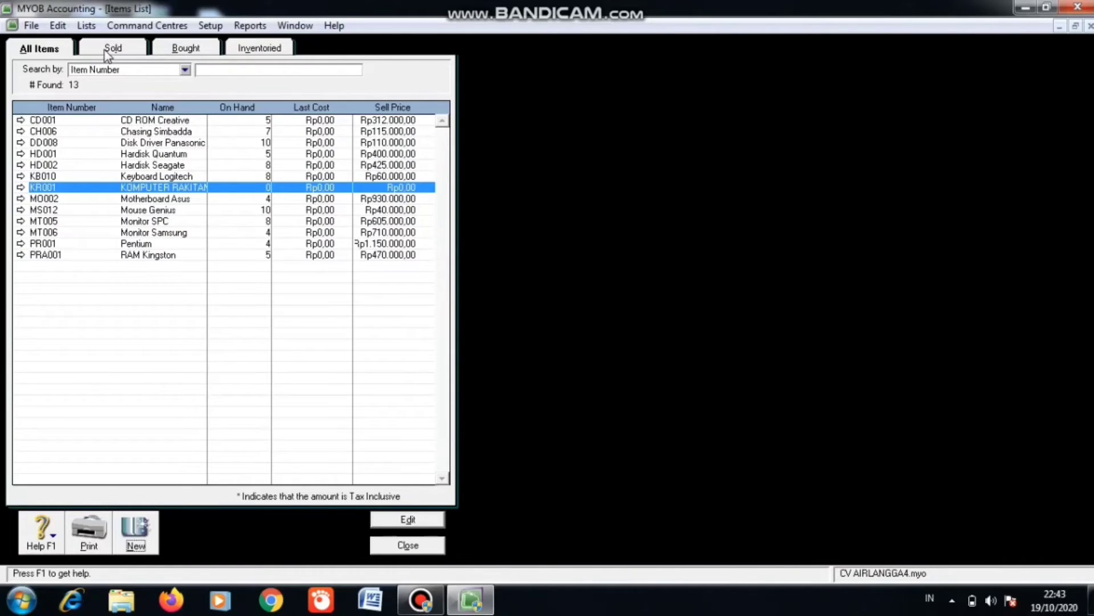
pyautogui.click(139, 521)
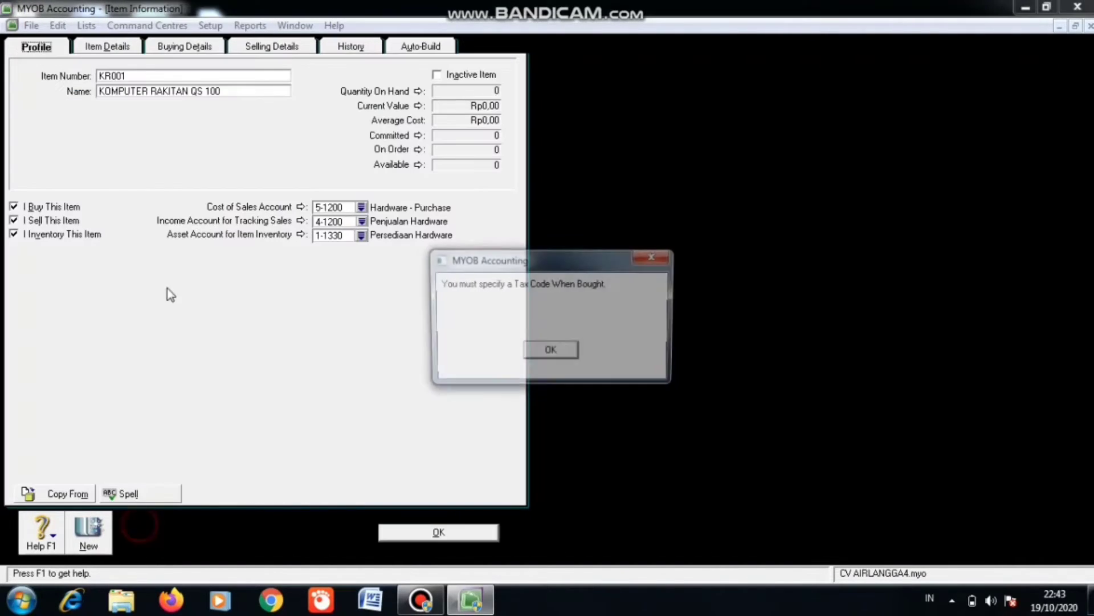
pyautogui.click(553, 354)
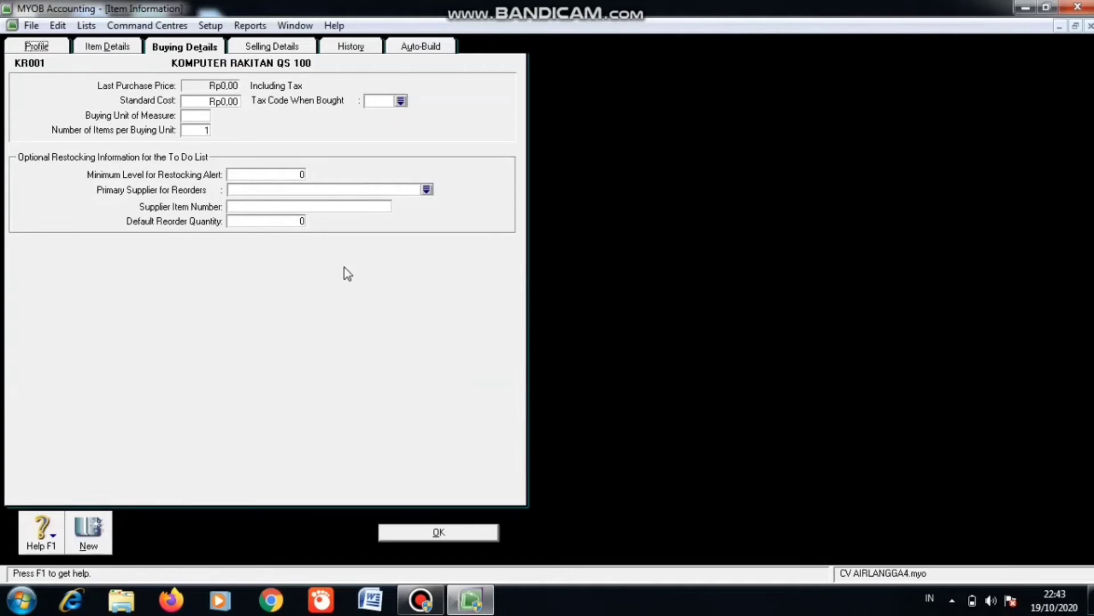
pyautogui.click(36, 48)
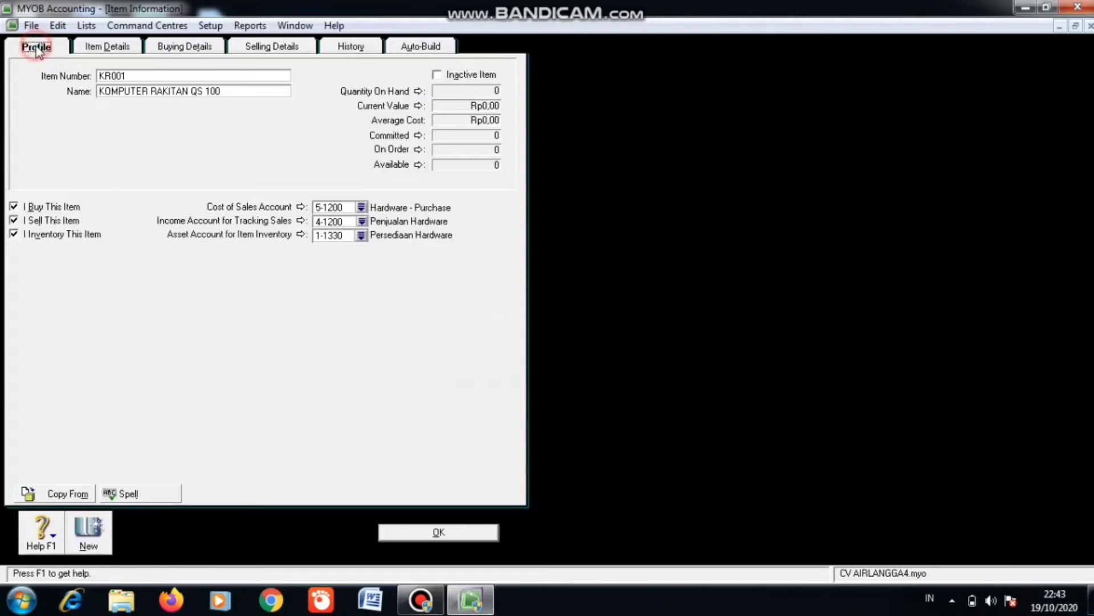
pyautogui.click(134, 93)
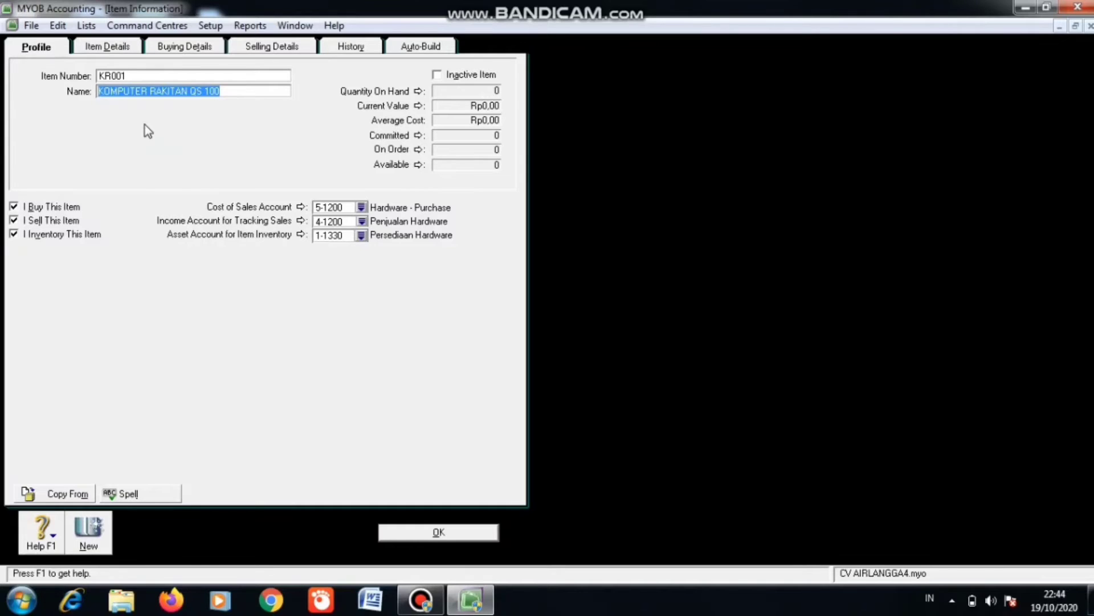
pyautogui.click(115, 49)
pyautogui.click(174, 49)
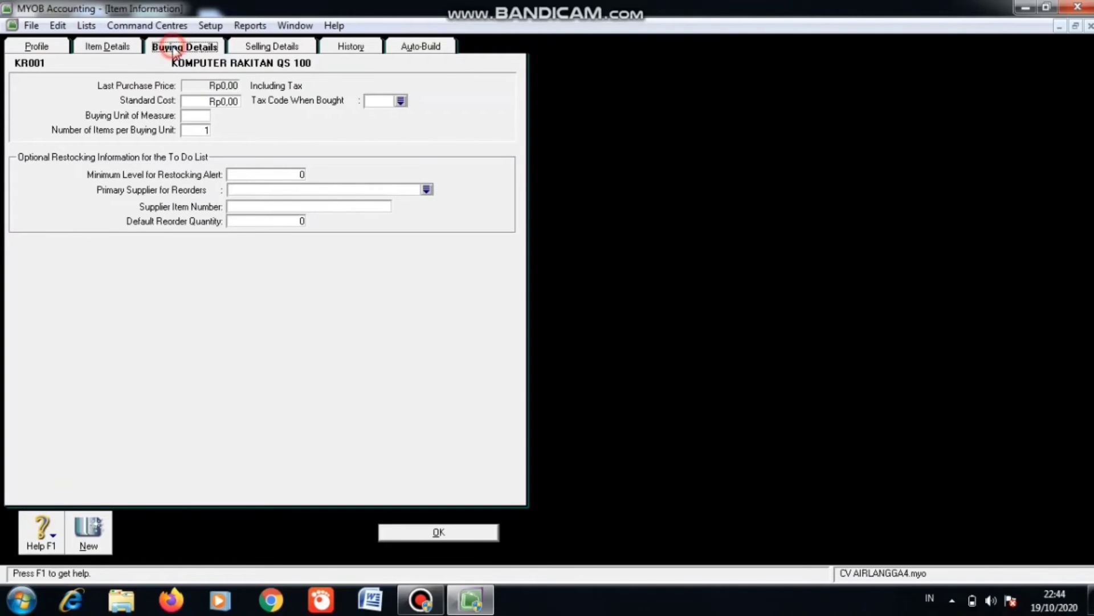
# Select N-T (Not Reportable) as the tax code when sold in KR001's selling details
pyautogui.click(252, 47)
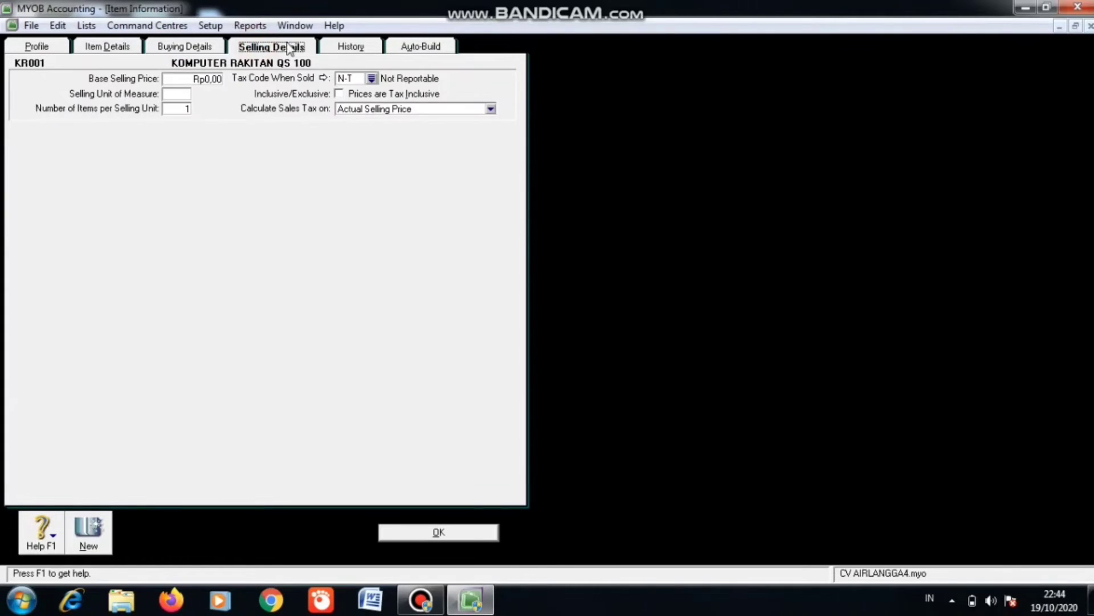
pyautogui.click(371, 78)
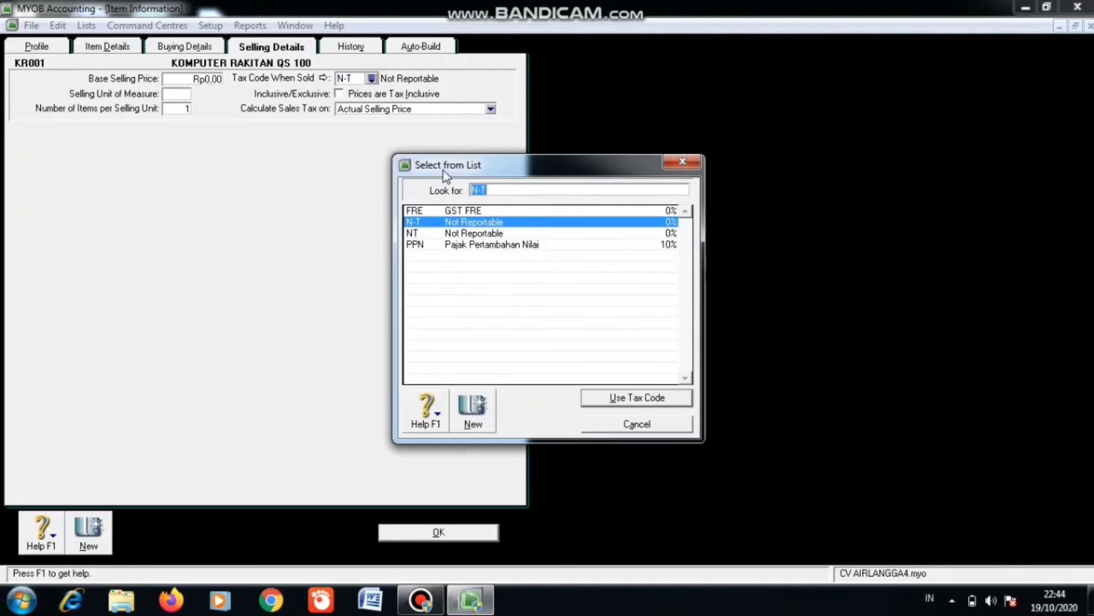
pyautogui.click(490, 223)
pyautogui.click(620, 397)
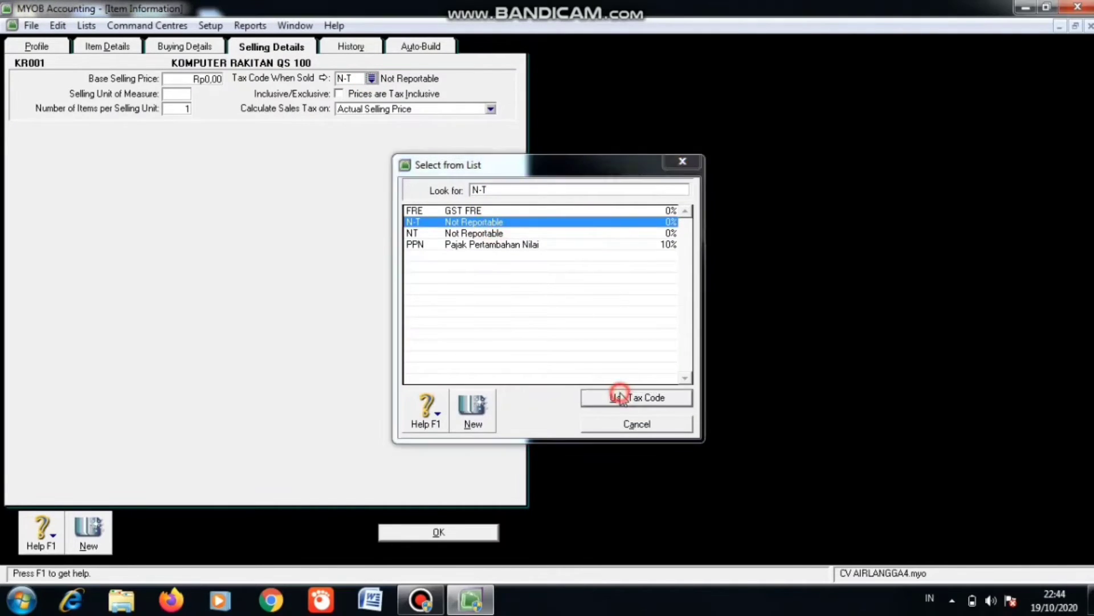
# Start editing KR001's auto-build component list and add HD001 (Hardisk Quantum) with quantity 1
pyautogui.click(423, 48)
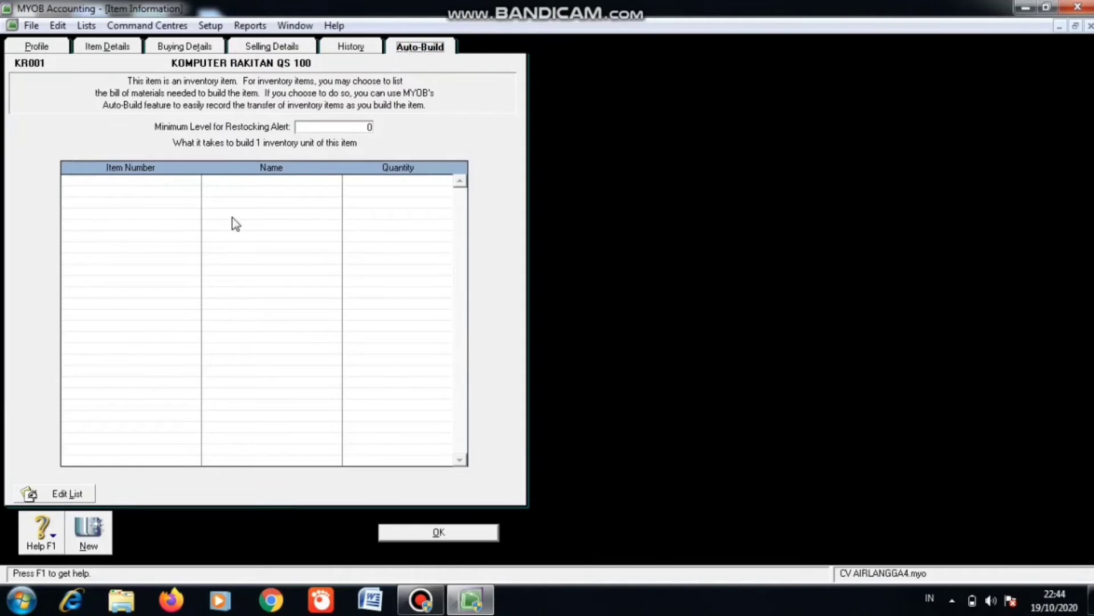
pyautogui.click(127, 219)
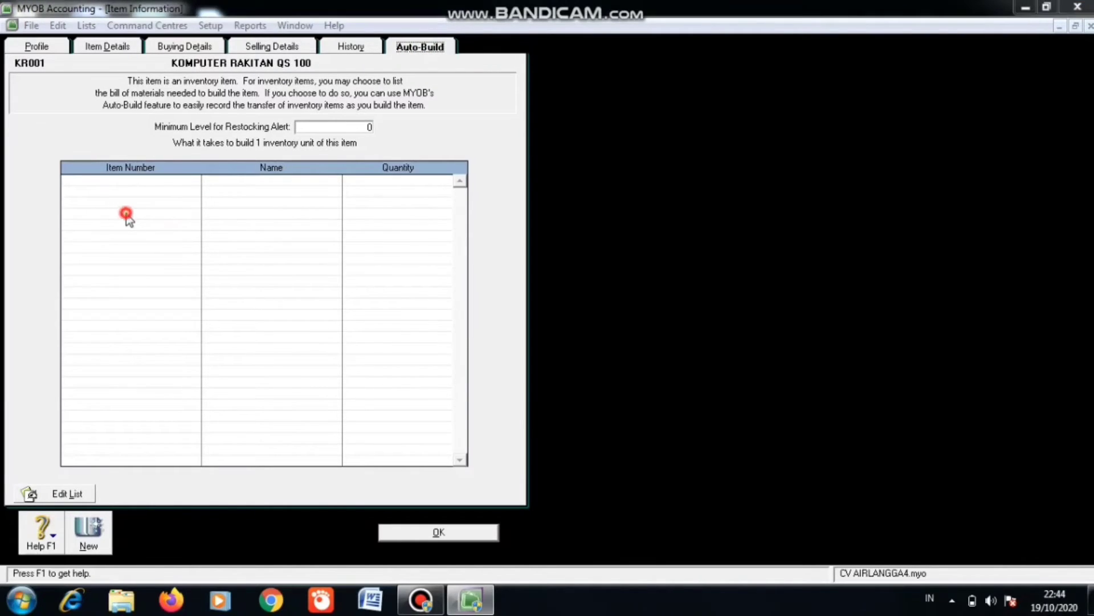
pyautogui.click(384, 276)
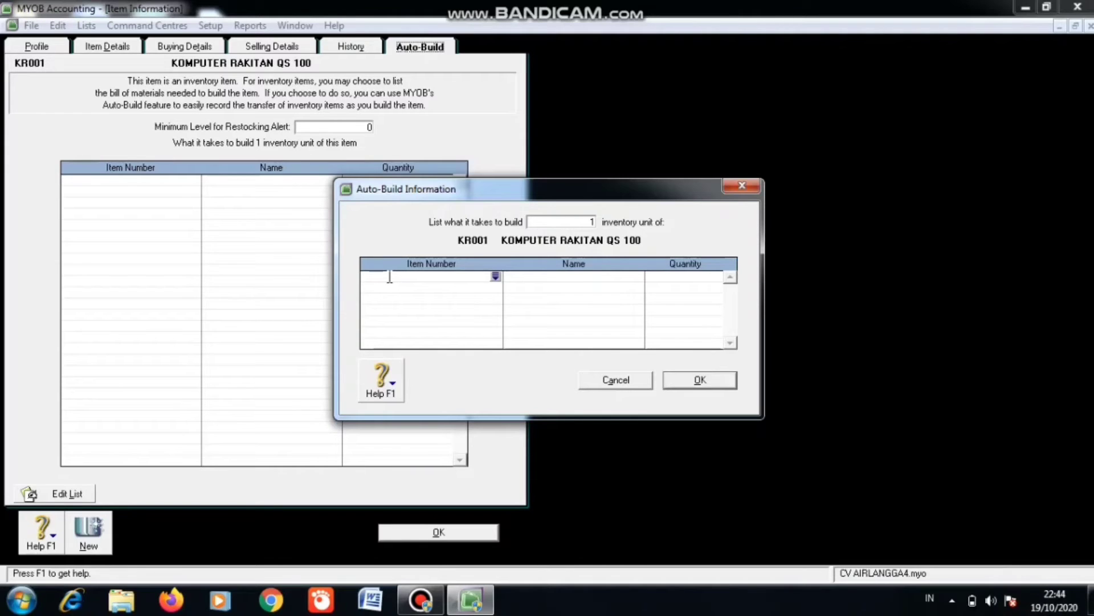
pyautogui.write('HD001')
pyautogui.click(497, 277)
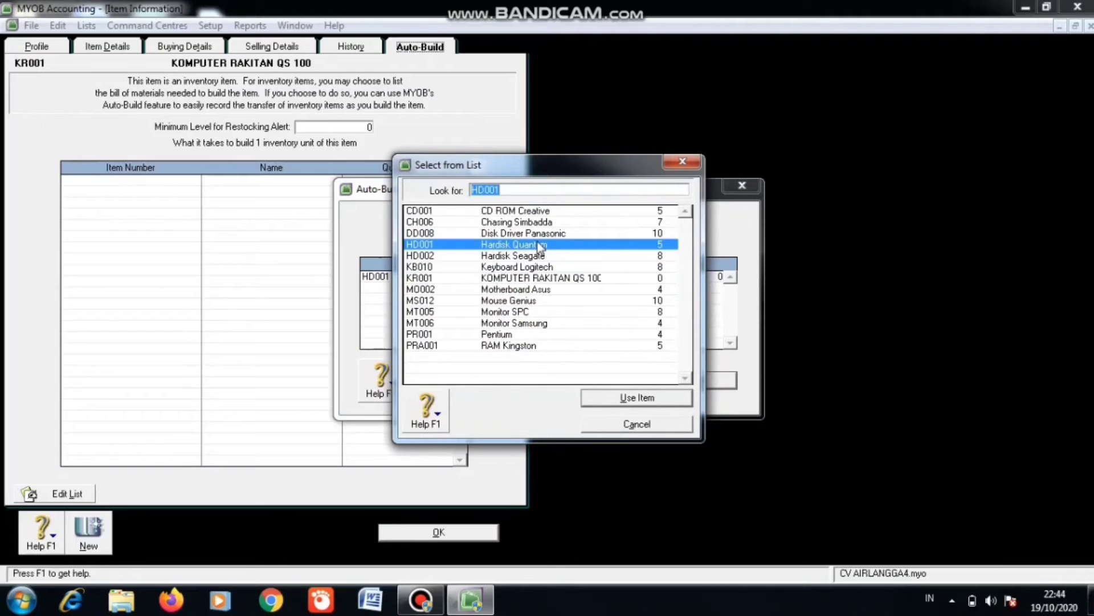
pyautogui.click(637, 397)
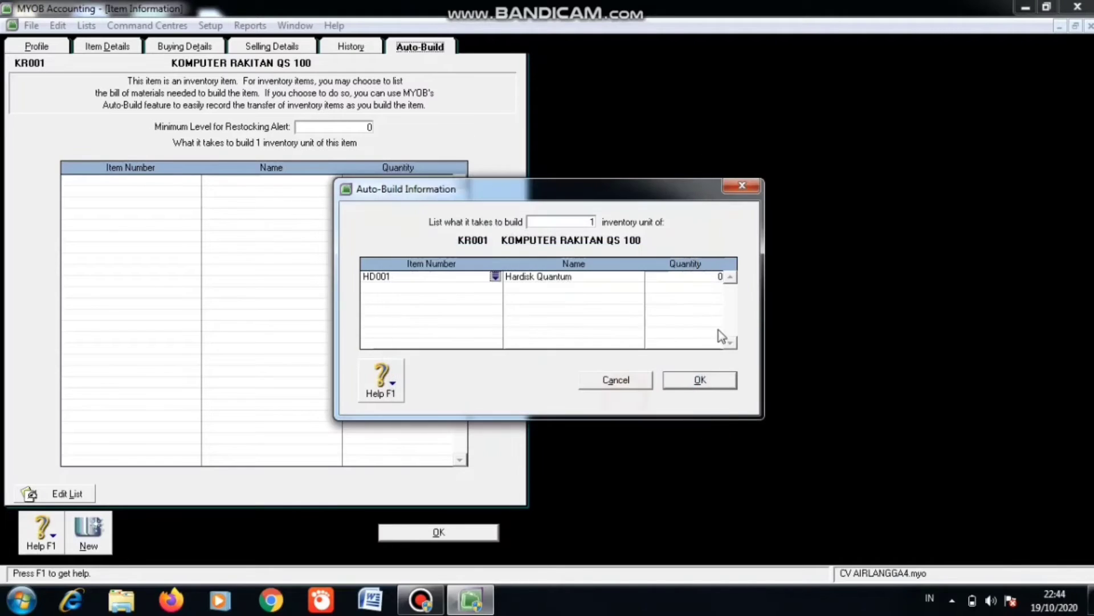
pyautogui.click(714, 283)
pyautogui.write('1')
# Add PR001 (Pentium) with quantity 1 to KR001's auto-build list
pyautogui.click(398, 293)
pyautogui.write('PR001')
pyautogui.click(495, 289)
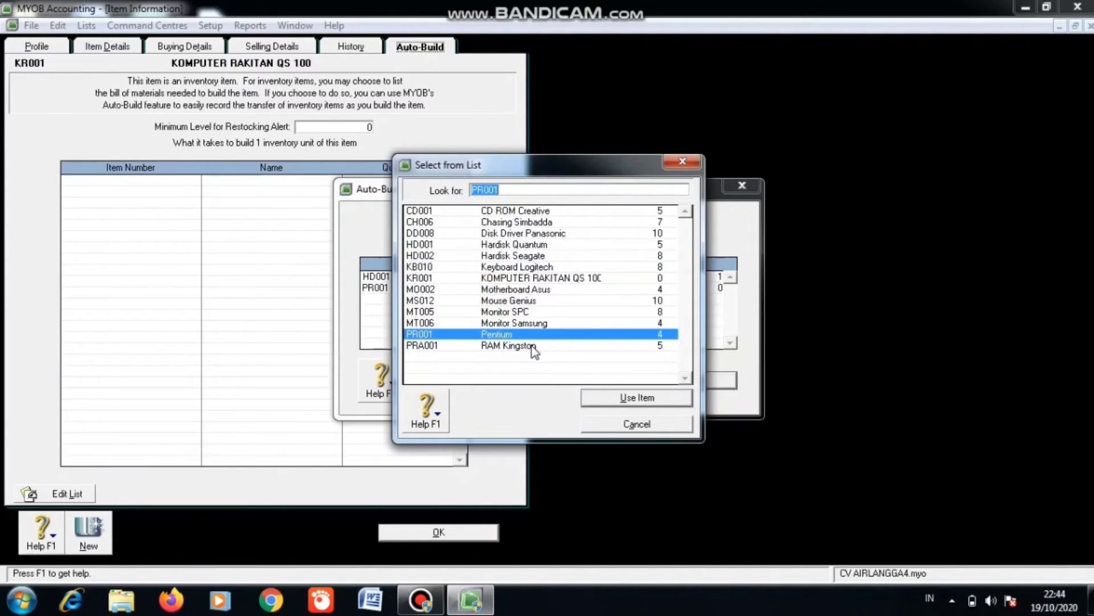
pyautogui.click(529, 335)
pyautogui.click(596, 399)
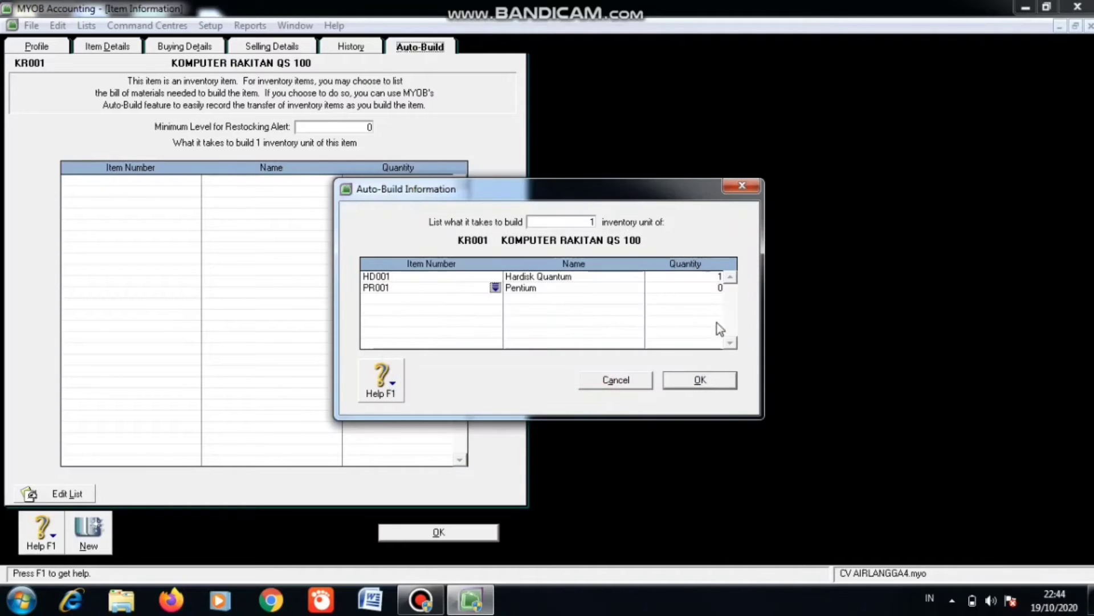
pyautogui.click(721, 291)
pyautogui.write('1')
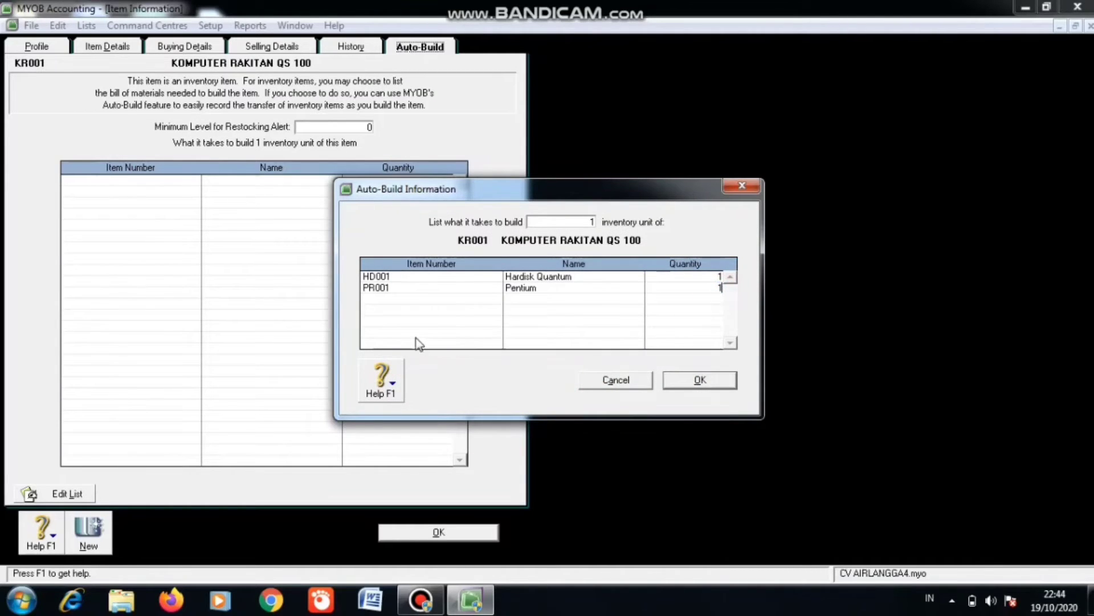
# Add PRA001 (RAM Kingston) with quantity 1 to KR001's auto-build list
pyautogui.click(382, 306)
pyautogui.click(377, 299)
pyautogui.write('RA001')
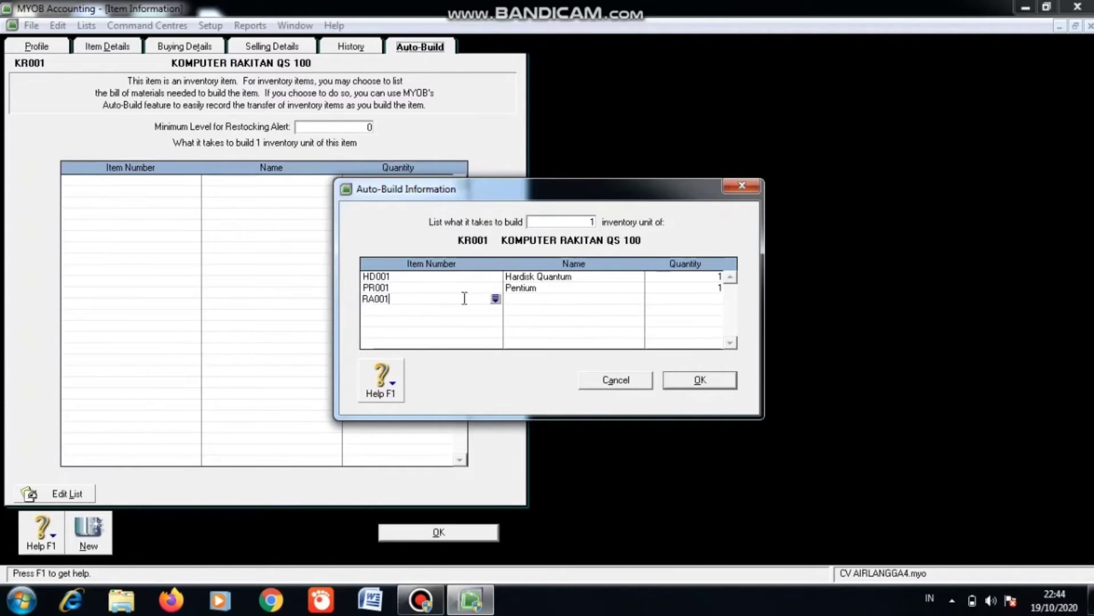
pyautogui.click(496, 298)
pyautogui.click(499, 345)
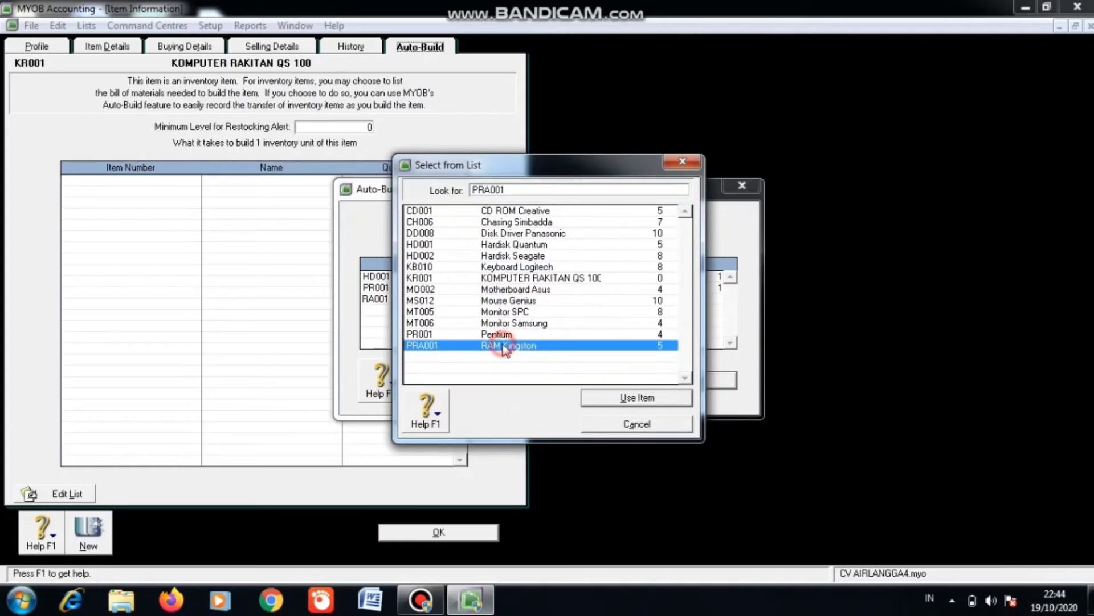
pyautogui.click(603, 399)
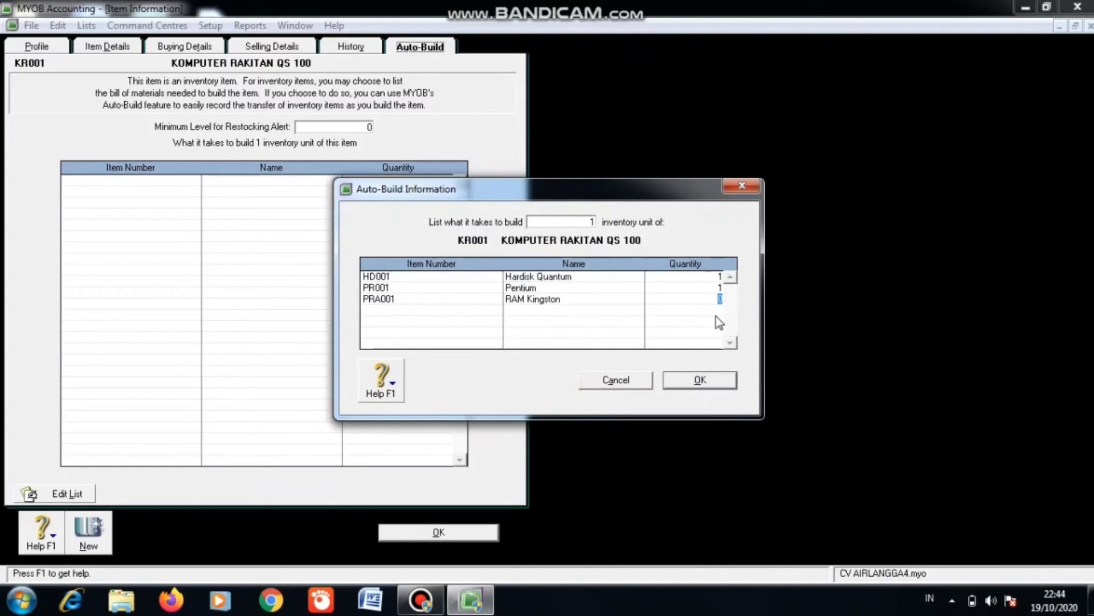
# Add MO002 (Motherboard Asus) with quantity 1 to KR001's auto-build list
pyautogui.click(412, 304)
pyautogui.write('MO002')
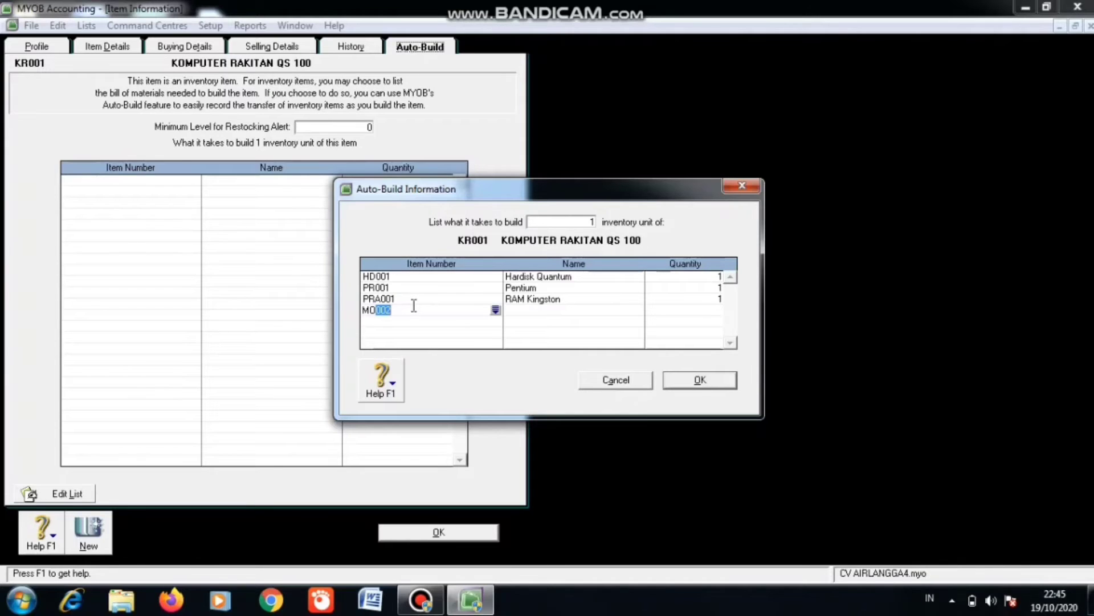
pyautogui.click(495, 310)
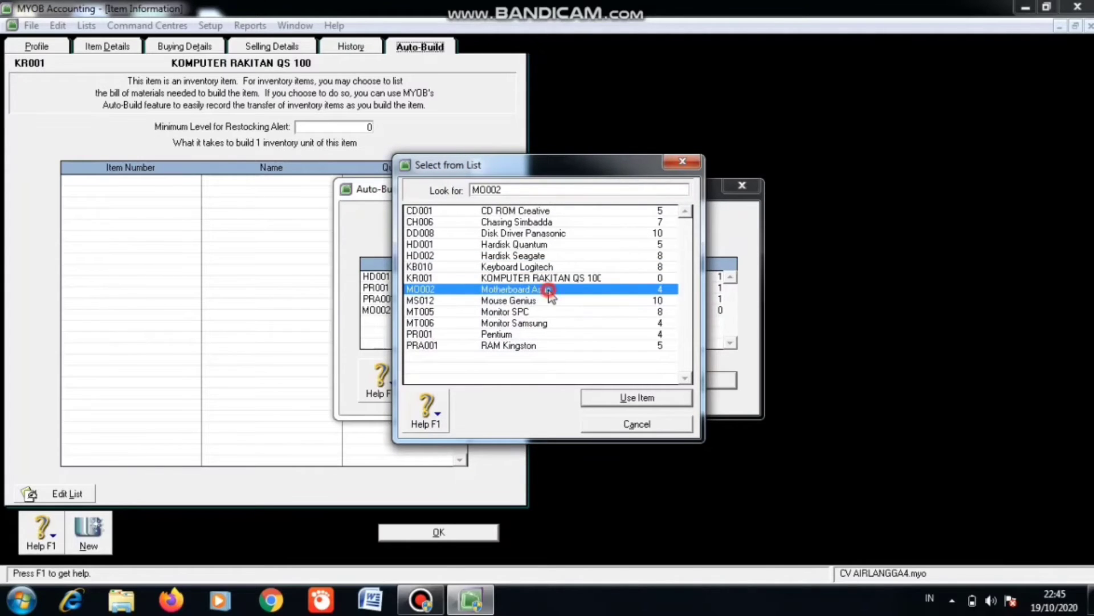
pyautogui.click(637, 397)
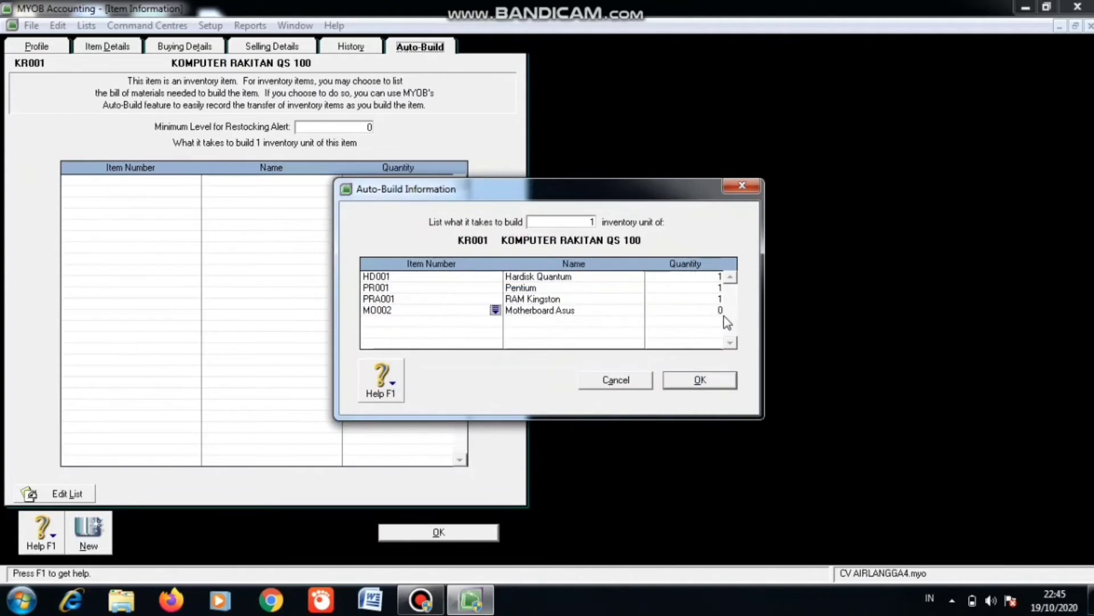
pyautogui.click(722, 310)
pyautogui.write('1')
# Add CH006 (Chasing Simbadda) with quantity 1 to KR001's auto-build list
pyautogui.click(398, 319)
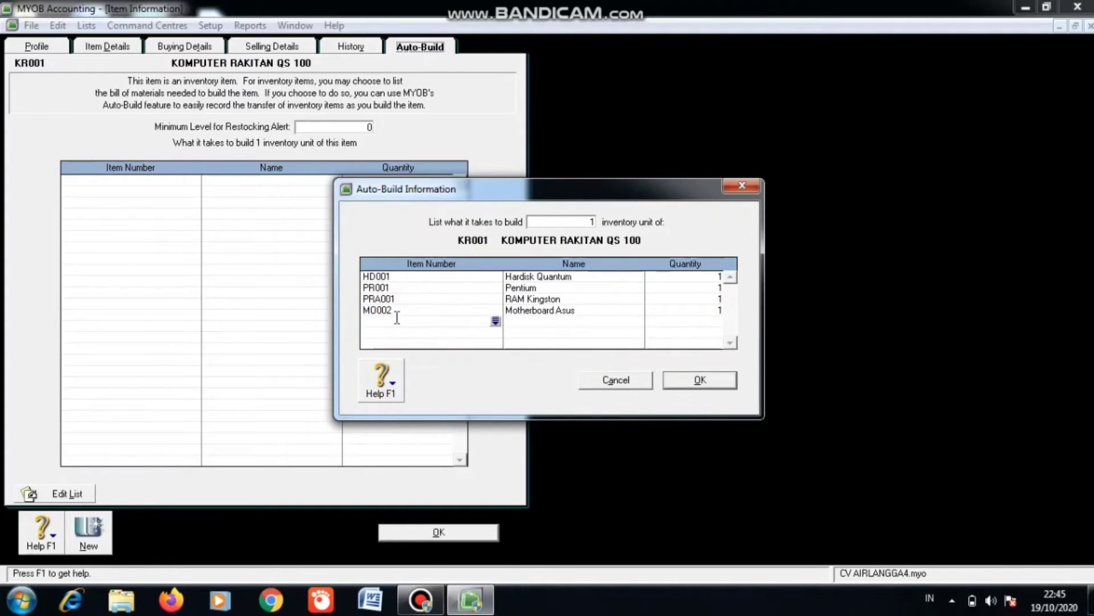
pyautogui.write('CH006')
pyautogui.click(496, 321)
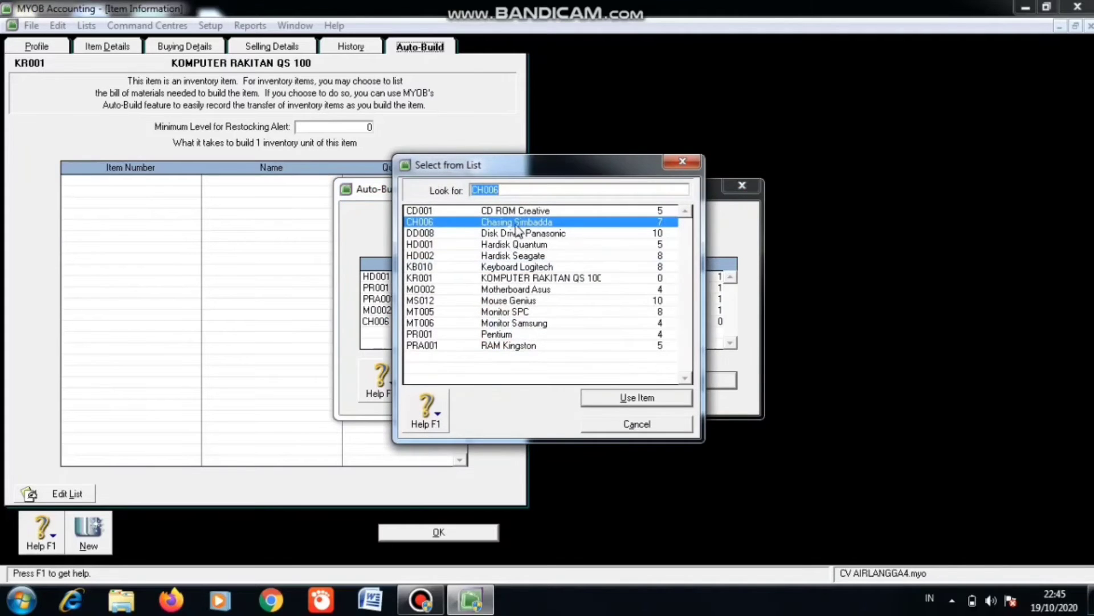
pyautogui.click(639, 398)
pyautogui.click(716, 326)
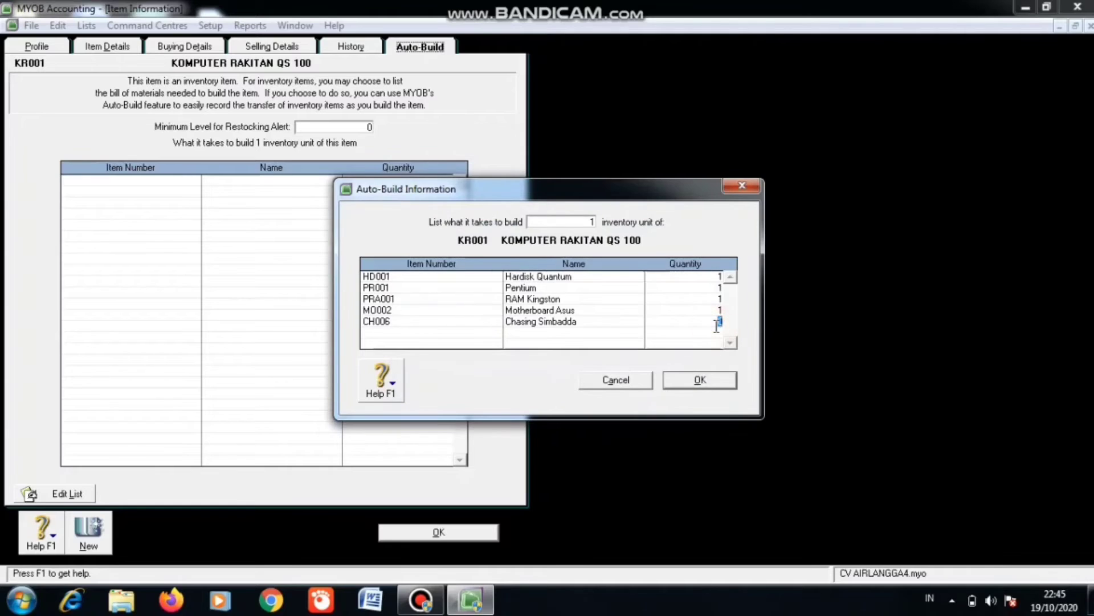
pyautogui.write('1')
# Add DD008 (Disk Driver Panasonic) with quantity 1 to KR001's auto-build list
pyautogui.click(412, 332)
pyautogui.write('DD008')
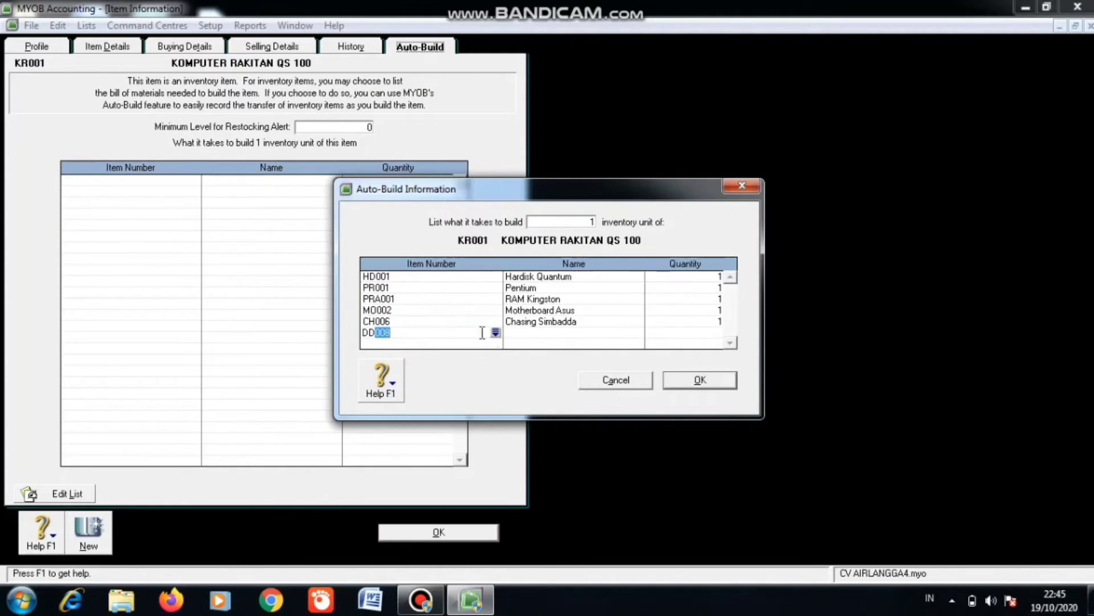
pyautogui.click(495, 332)
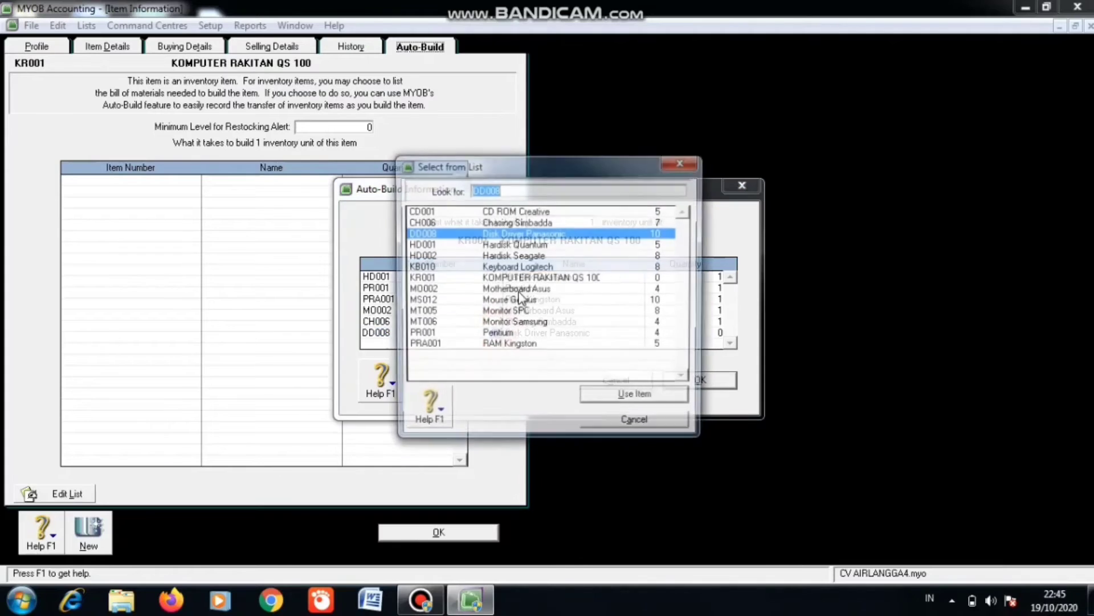
pyautogui.click(520, 233)
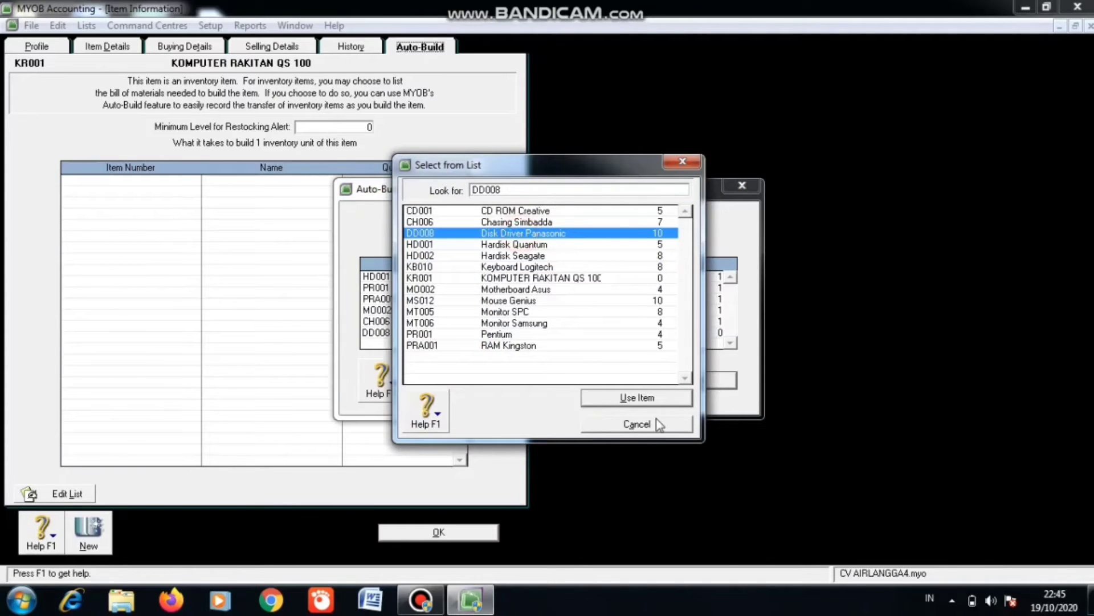
pyautogui.click(637, 397)
pyautogui.click(720, 332)
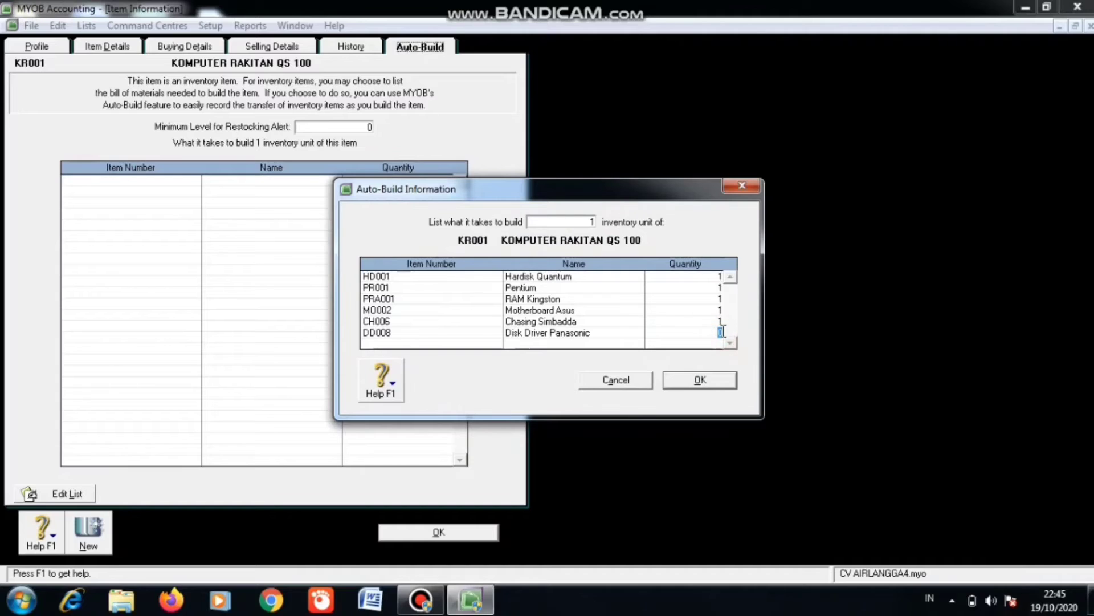
# Add CD001 (CD ROM Creative) with quantity 1 to KR001's auto-build list
pyautogui.click(405, 344)
pyautogui.write('CD001')
pyautogui.click(496, 343)
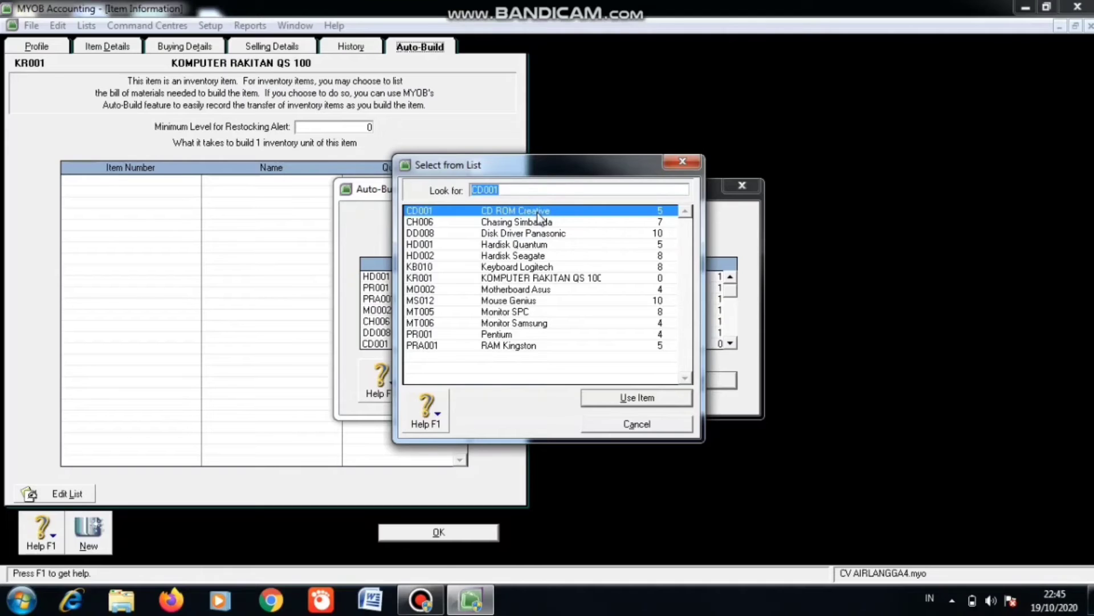
pyautogui.click(537, 214)
pyautogui.click(642, 397)
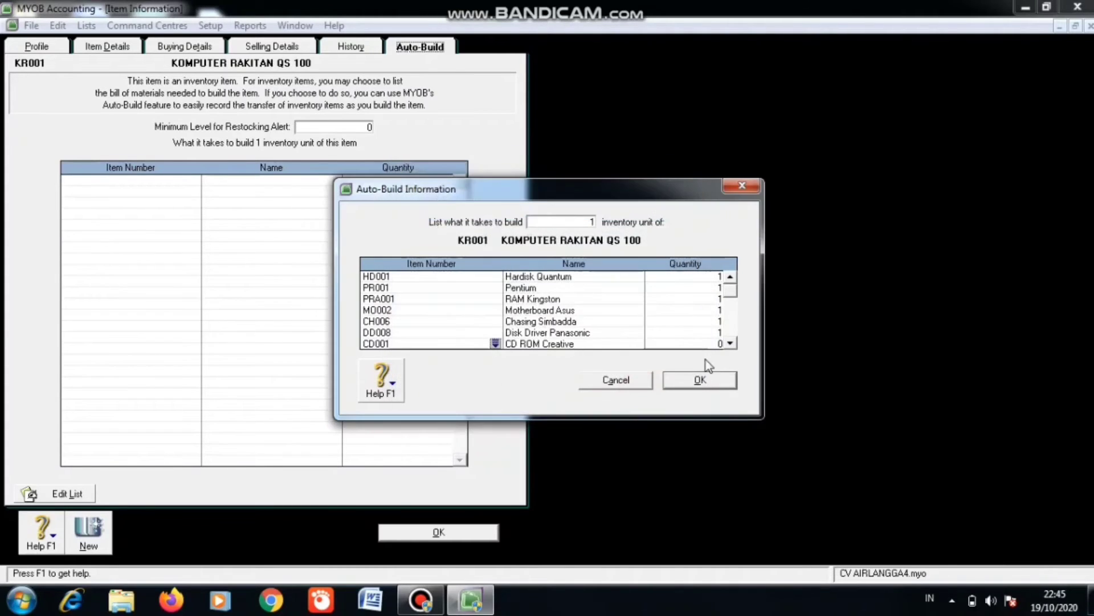
pyautogui.click(720, 334)
pyautogui.click(723, 344)
pyautogui.write('1')
# Add MT005 (Monitor SPC) with quantity 1 to KR001's auto-build list
pyautogui.click(730, 342)
pyautogui.click(460, 340)
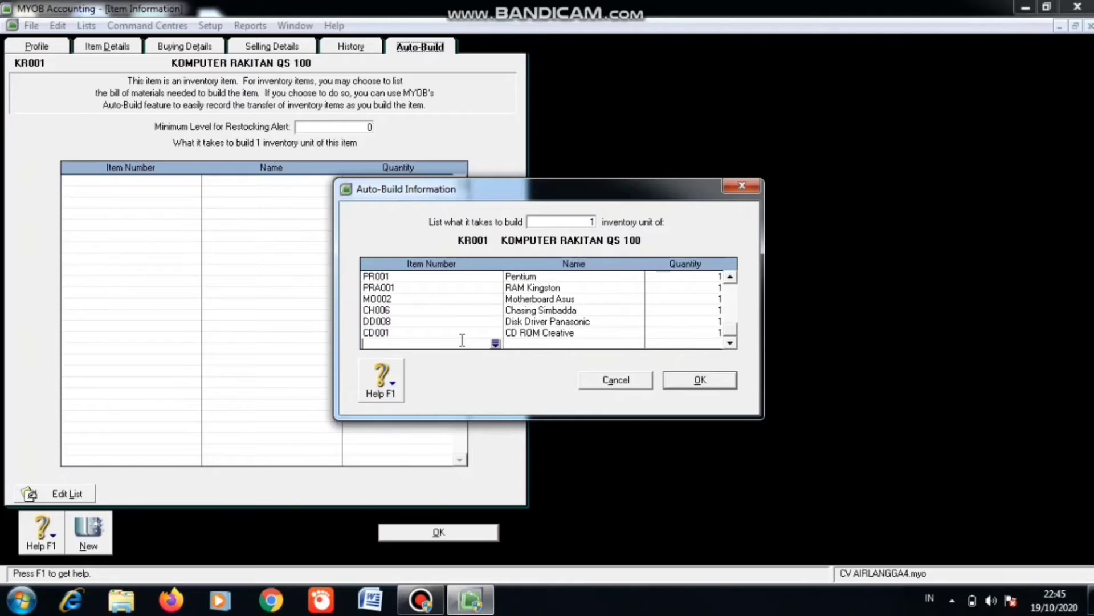
pyautogui.write('MT005')
pyautogui.click(495, 343)
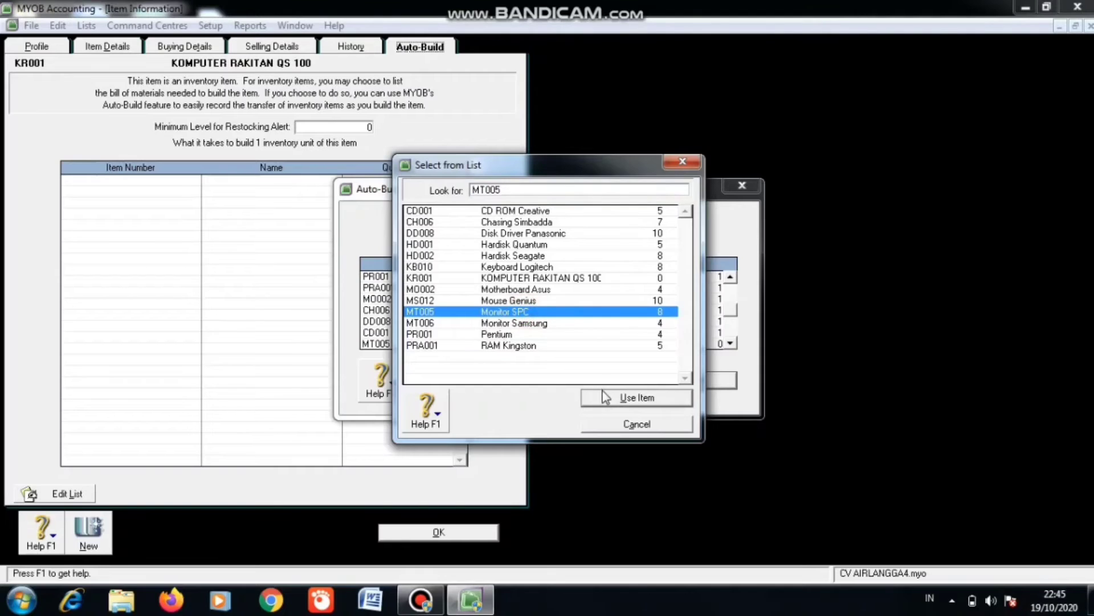
pyautogui.click(603, 397)
pyautogui.click(716, 344)
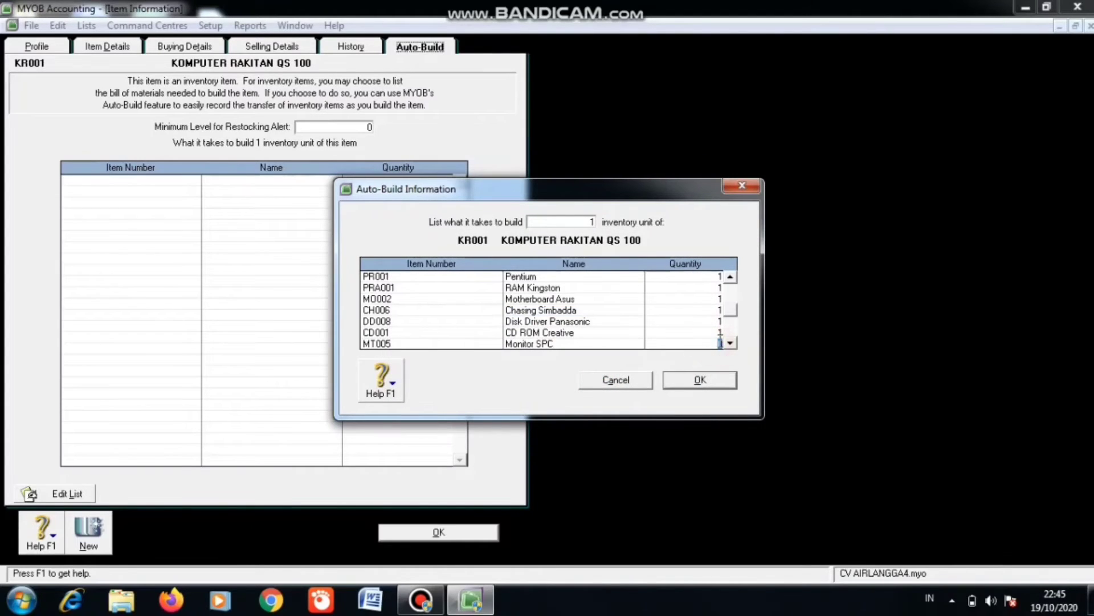
pyautogui.write('1')
# Add MS012 (Mouse Genius) with quantity 1 to KR001's auto-build list
pyautogui.click(730, 343)
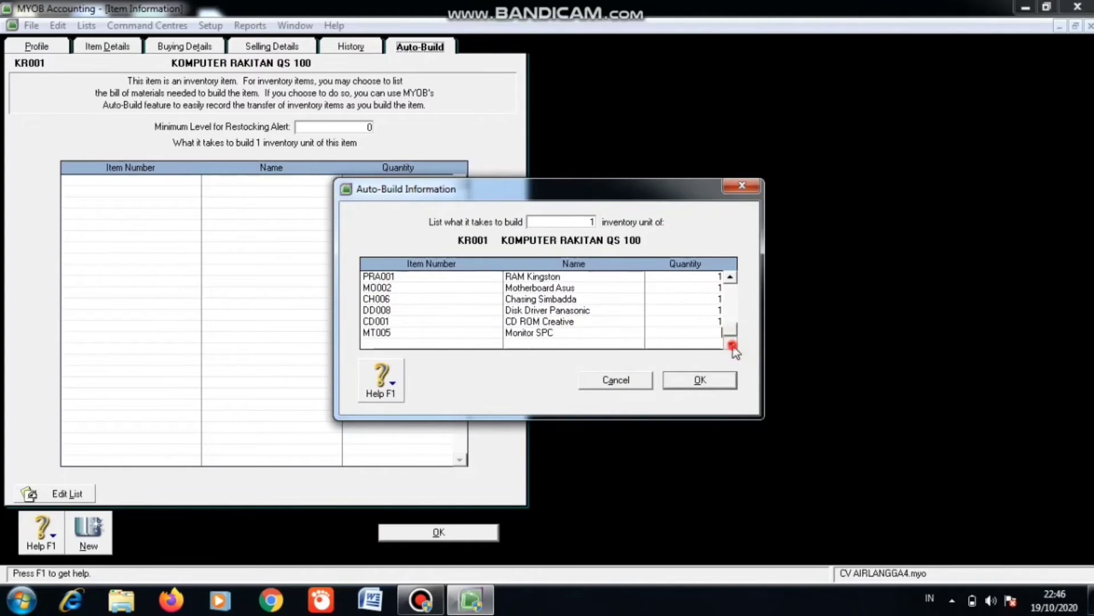
pyautogui.click(490, 341)
pyautogui.write('MO002')
pyautogui.click(494, 344)
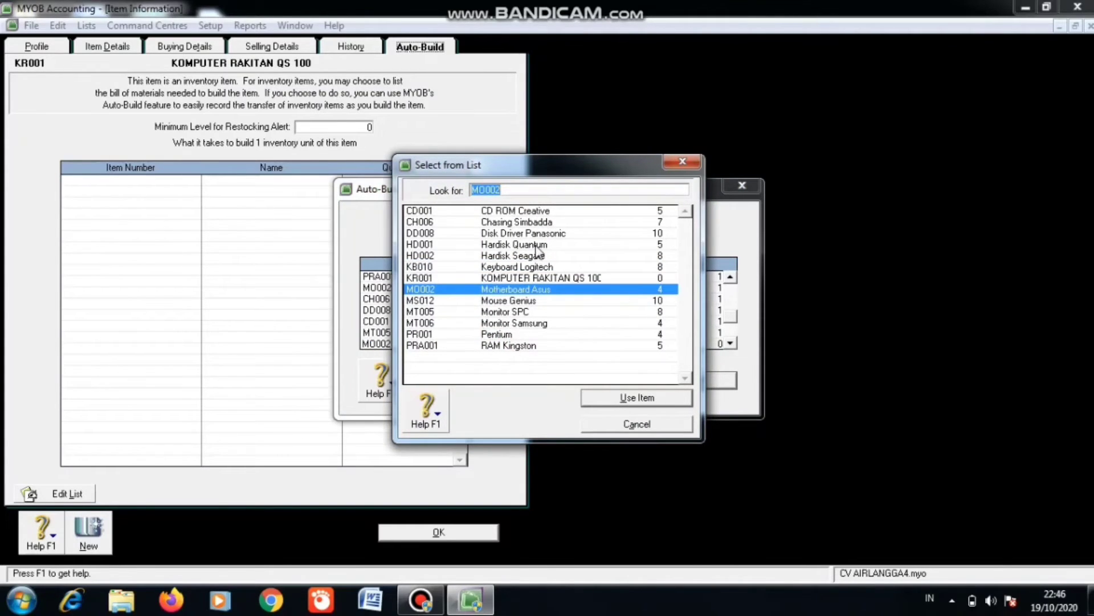
pyautogui.click(530, 312)
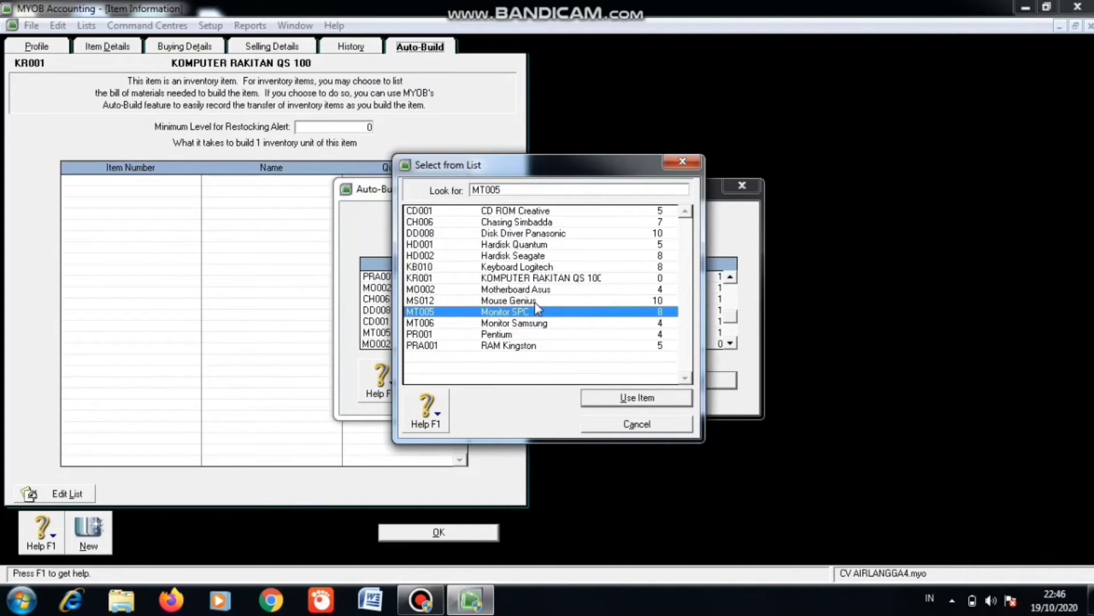
pyautogui.click(536, 302)
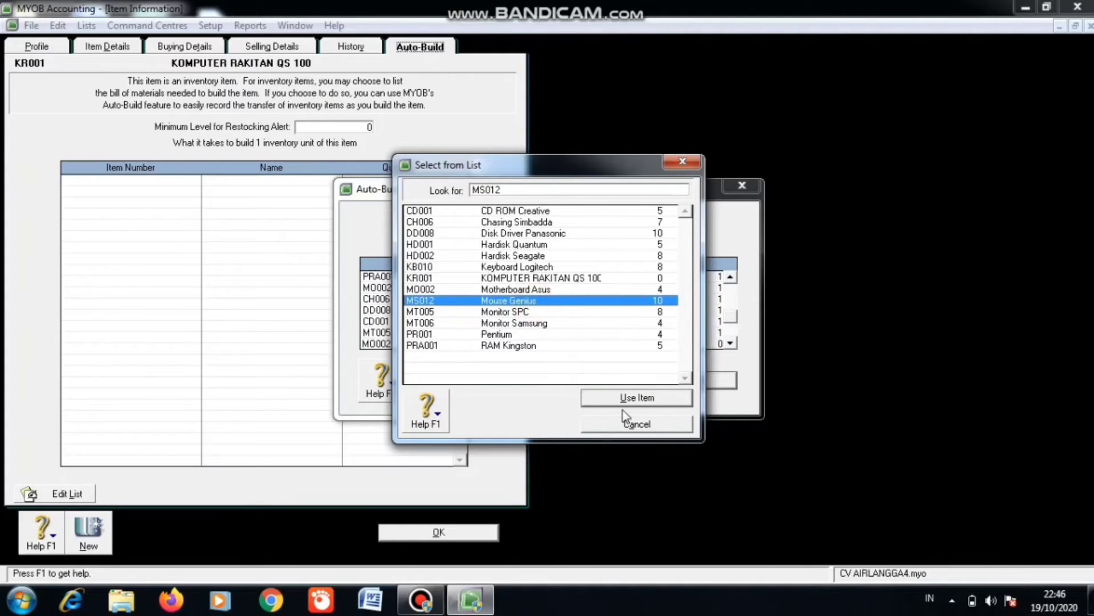
pyautogui.click(634, 399)
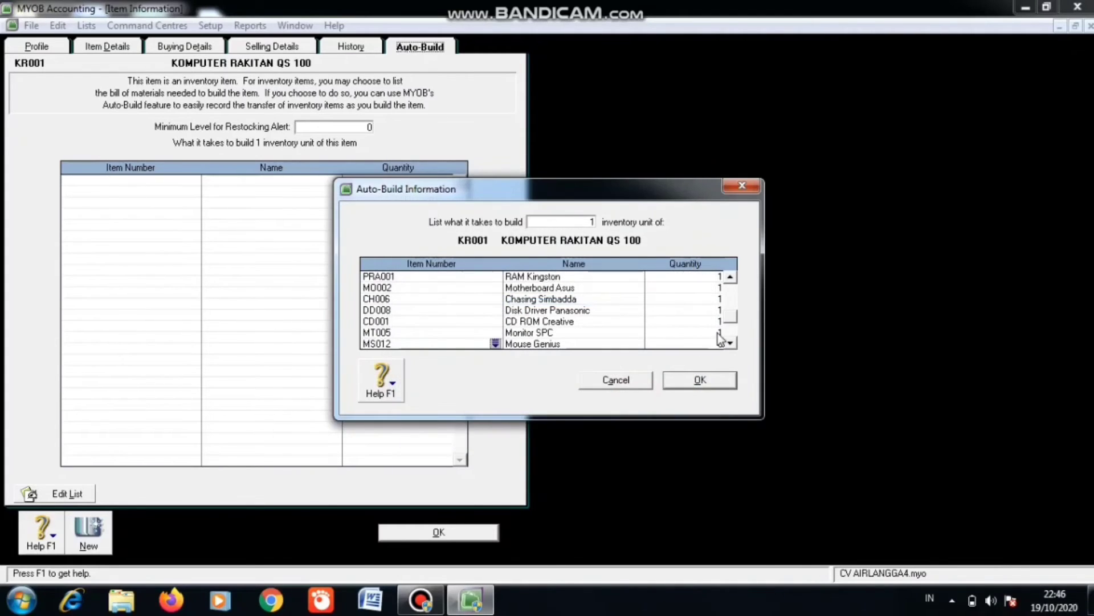
pyautogui.click(720, 342)
pyautogui.click(730, 343)
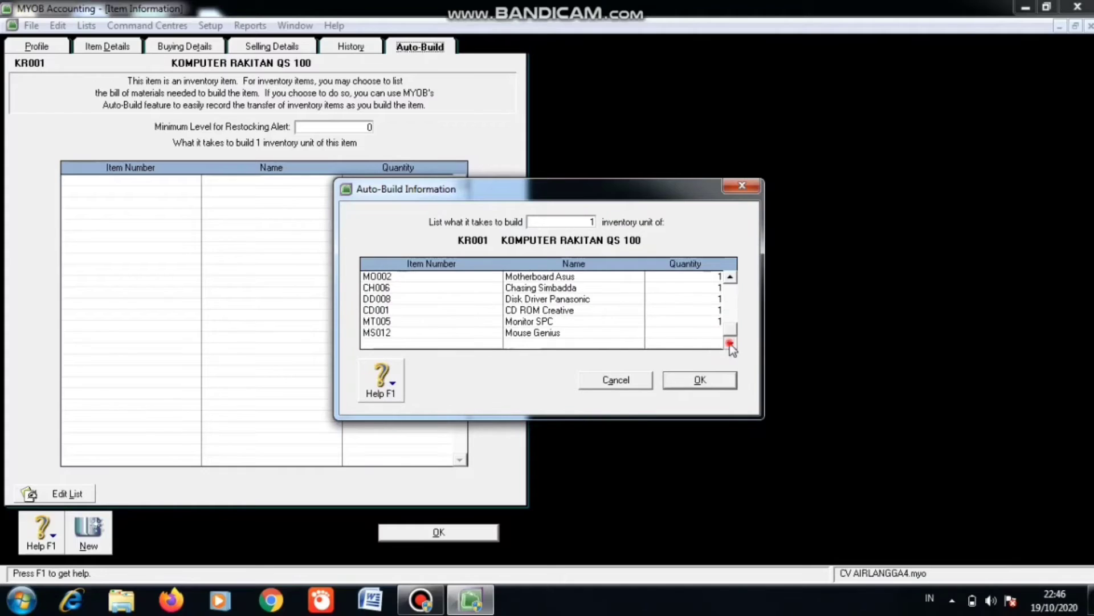
pyautogui.write('1')
# Add KB010 (Keyboard Logitech) with quantity 1 to KR001's auto-build list and accept the completed list
pyautogui.click(435, 345)
pyautogui.write('KEY')
pyautogui.click(496, 343)
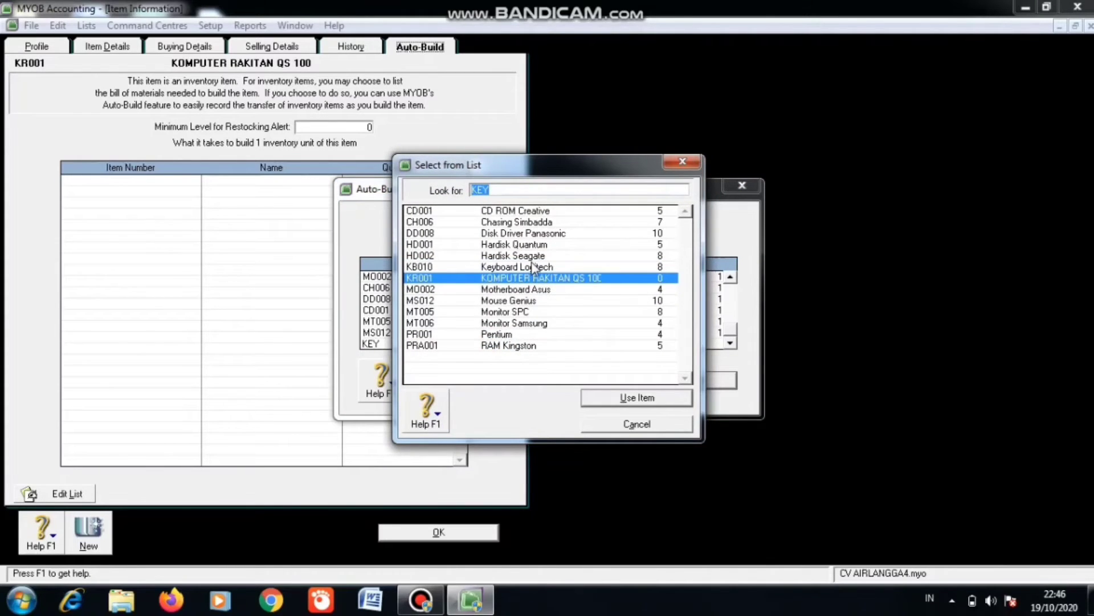
pyautogui.click(533, 267)
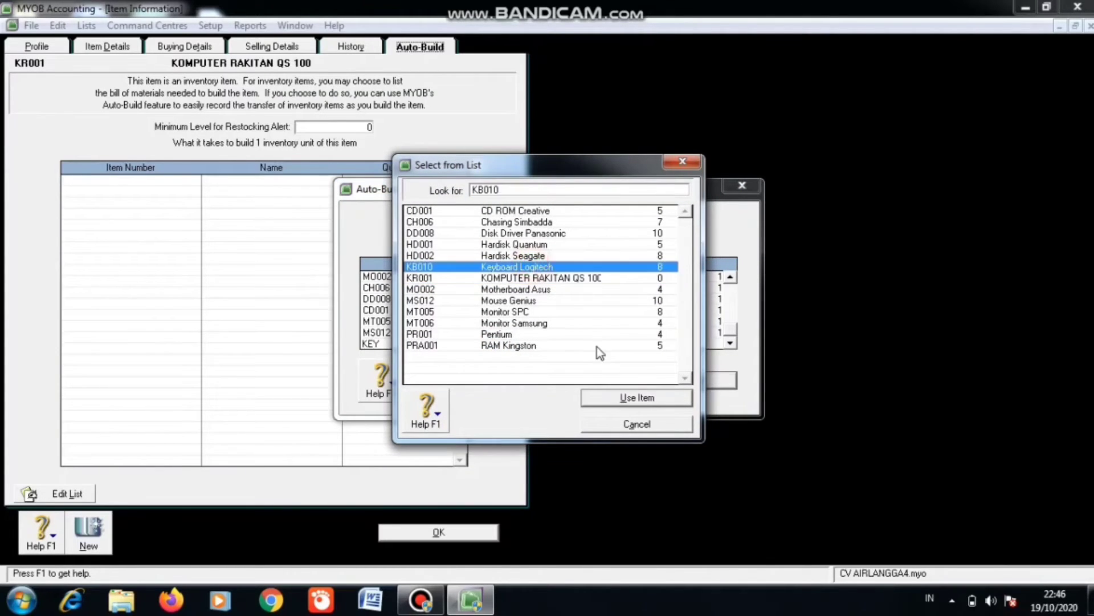
pyautogui.click(617, 399)
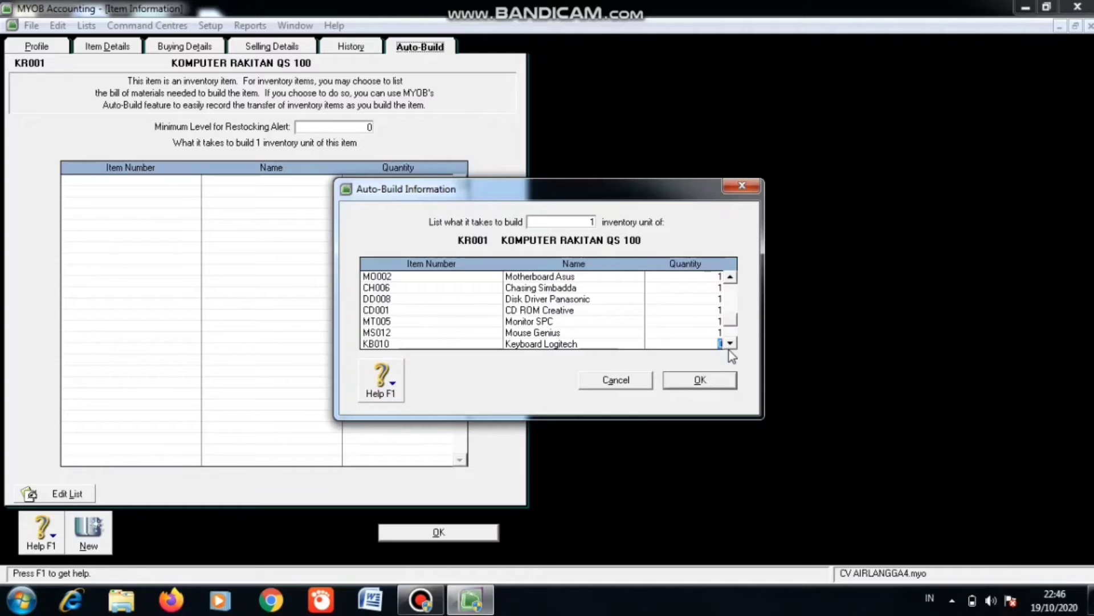
pyautogui.write('1')
pyautogui.click(686, 379)
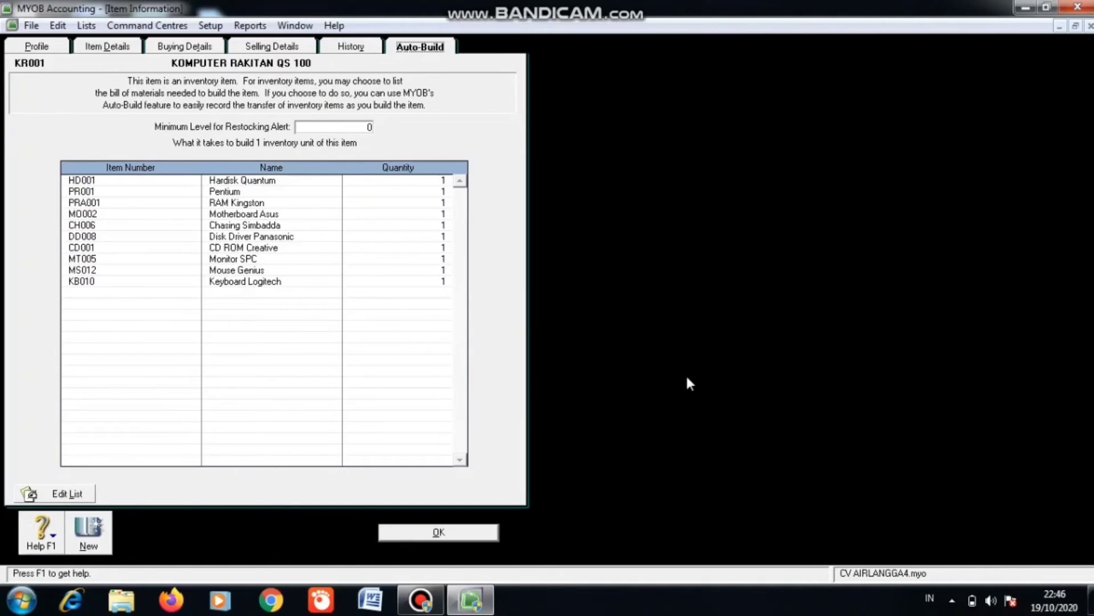
# Try to save the KR001 item record and return to the Inventory command centre
pyautogui.click(433, 536)
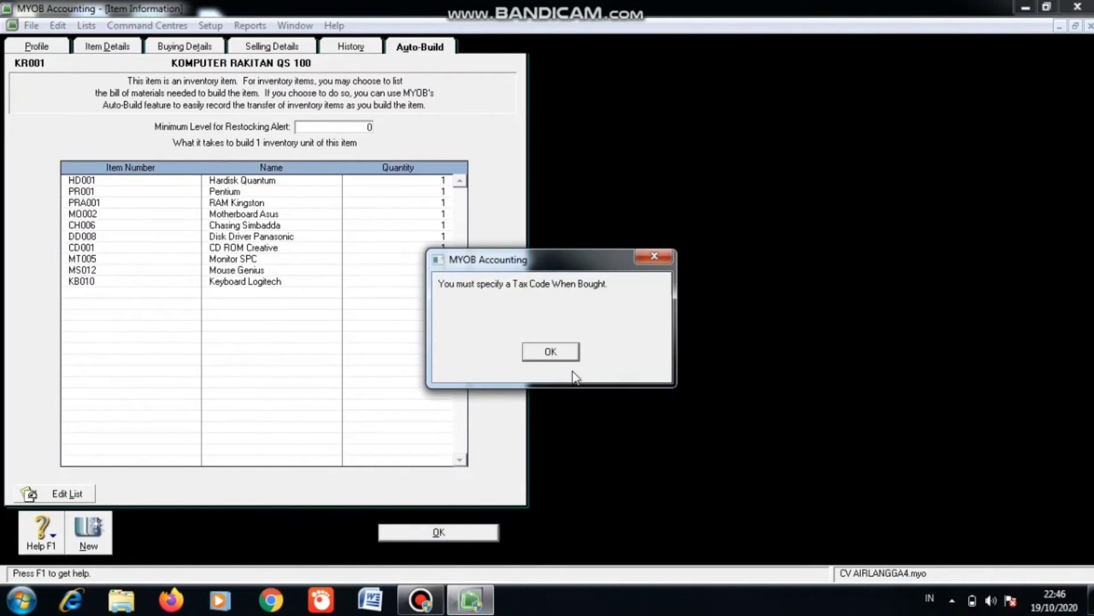
pyautogui.click(558, 352)
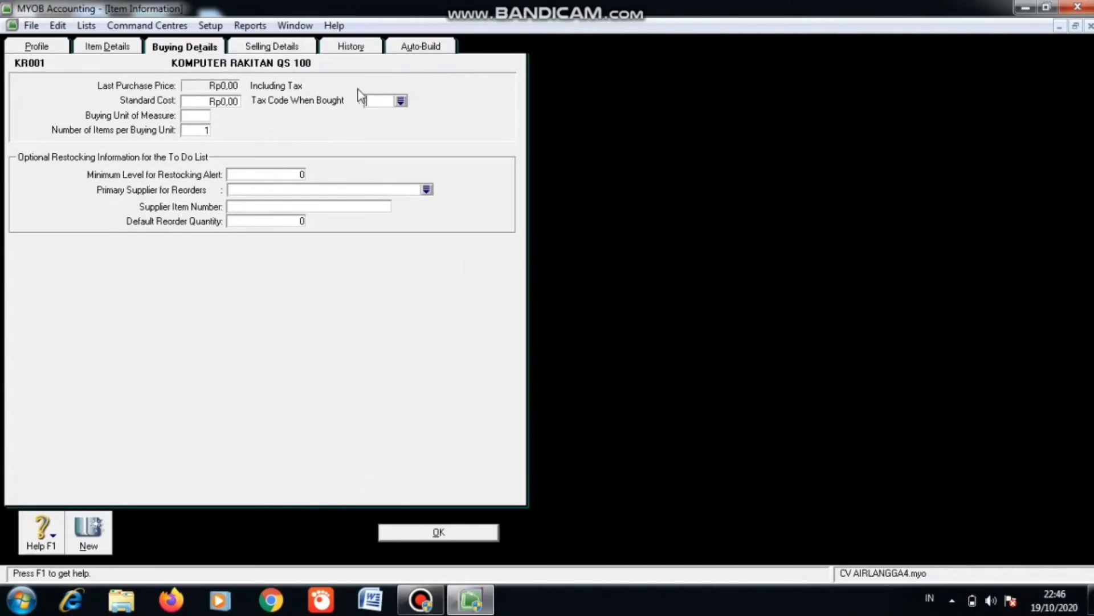
pyautogui.click(296, 27)
pyautogui.click(324, 137)
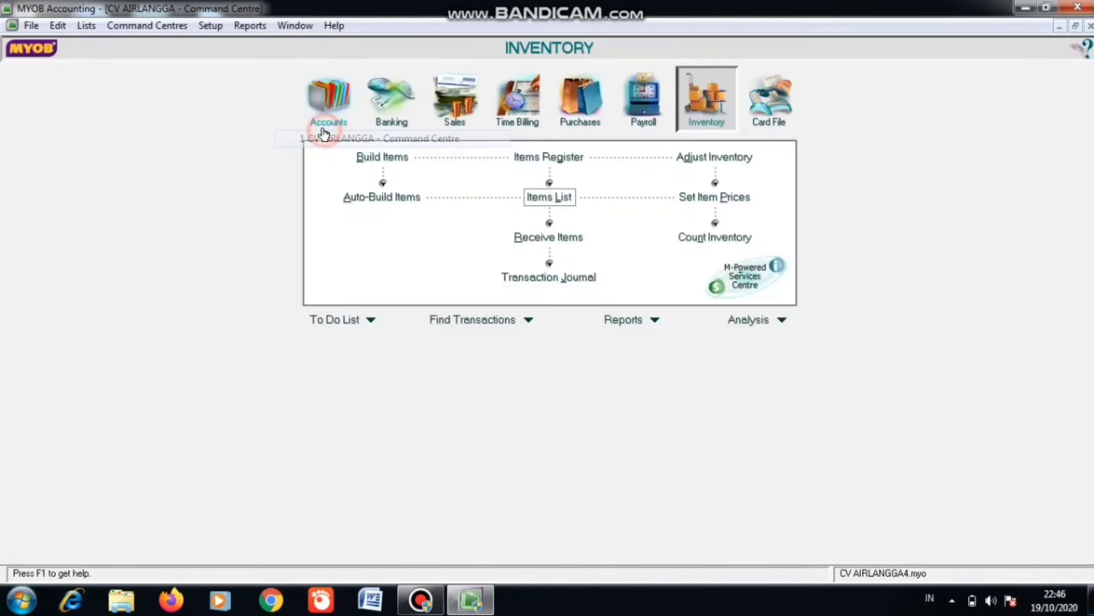
# Set KR001's auto-build quantity to 1 and generate its Build Items transaction
pyautogui.click(364, 209)
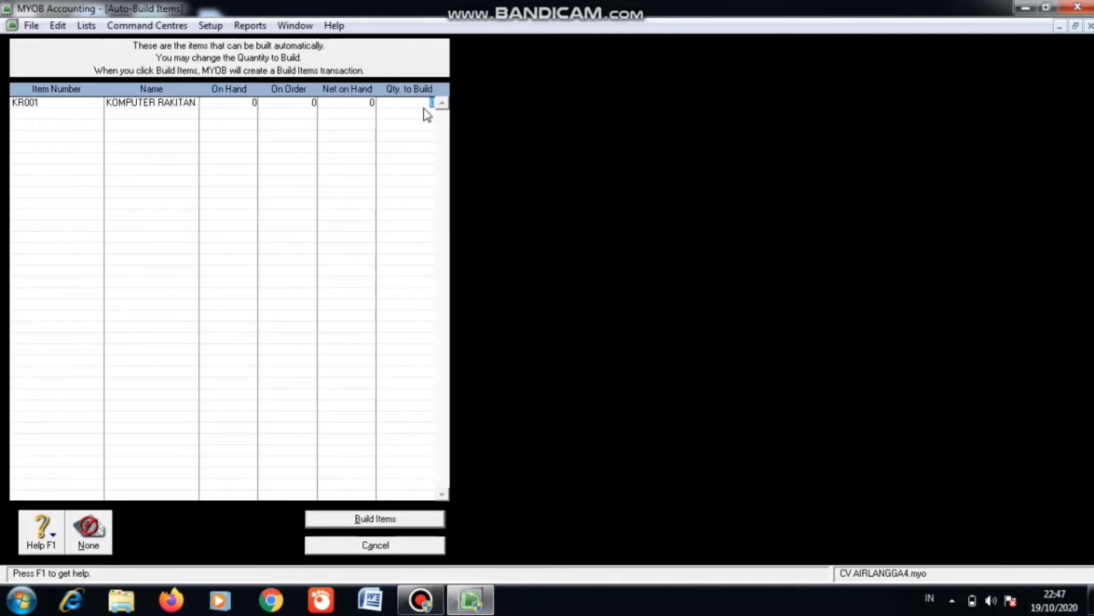
pyautogui.write('1')
pyautogui.click(357, 511)
pyautogui.click(358, 516)
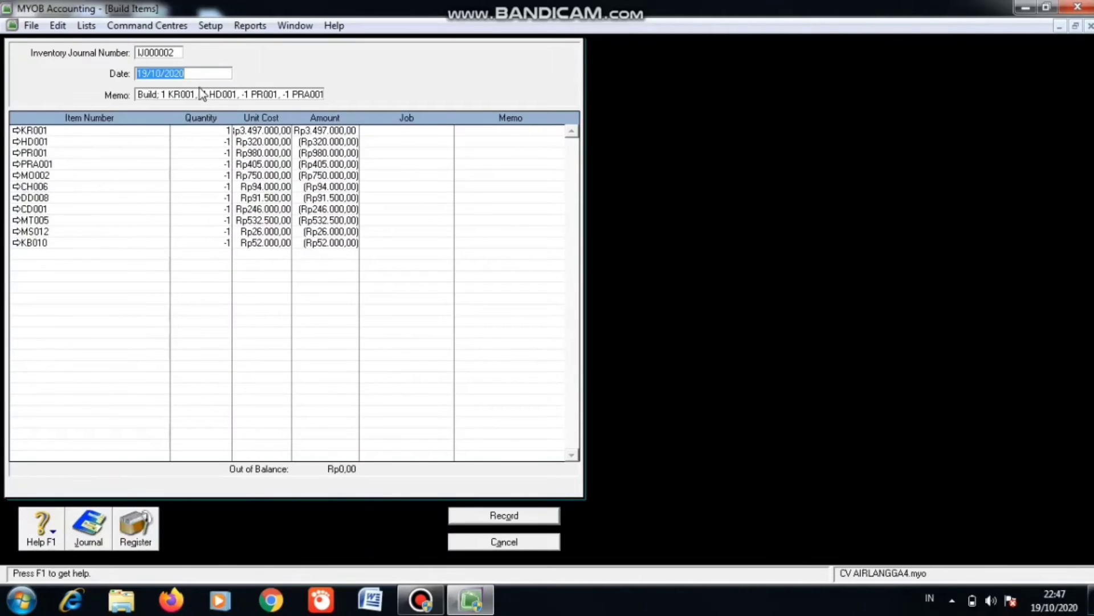
# Set the build transaction's date to 18/01/2006
pyautogui.click(148, 73)
pyautogui.press('BackSpace')
pyautogui.write('8')
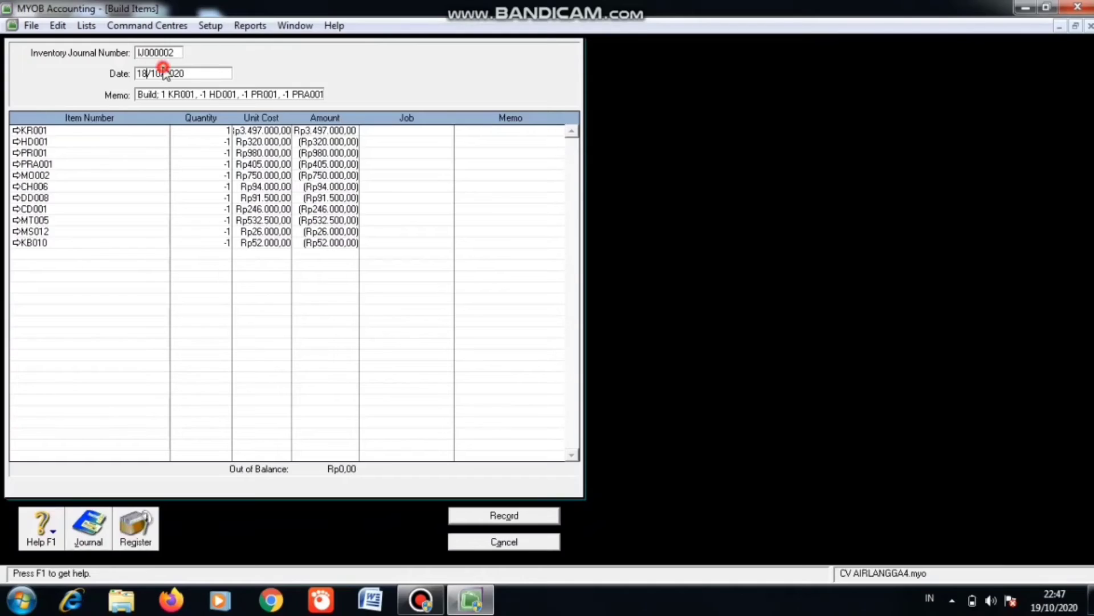
pyautogui.click(160, 73)
pyautogui.press('BackSpace')
pyautogui.write('1')
pyautogui.click(200, 71)
pyautogui.press('BackSpace')
pyautogui.press('BackSpace')
pyautogui.press('BackSpace')
pyautogui.write('006')
# Replace the build transaction's memo with "1 UNIT KOMPUTER RAKITAN QS 100" and record it
pyautogui.click(228, 94)
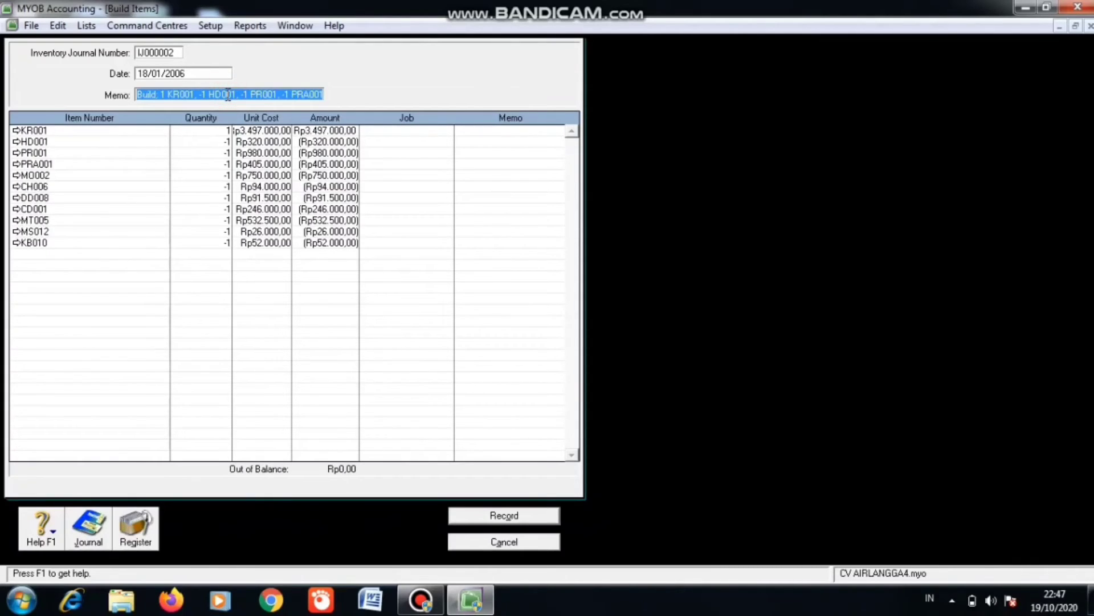
pyautogui.write('1 U')
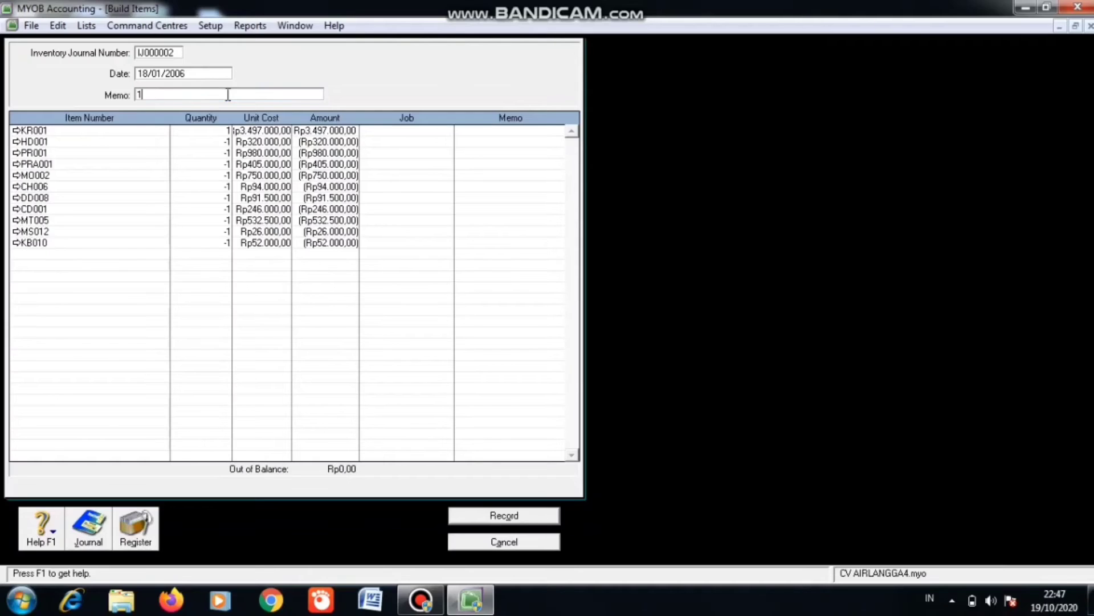
pyautogui.write('NIT KOMPUTER RAKITAN ')
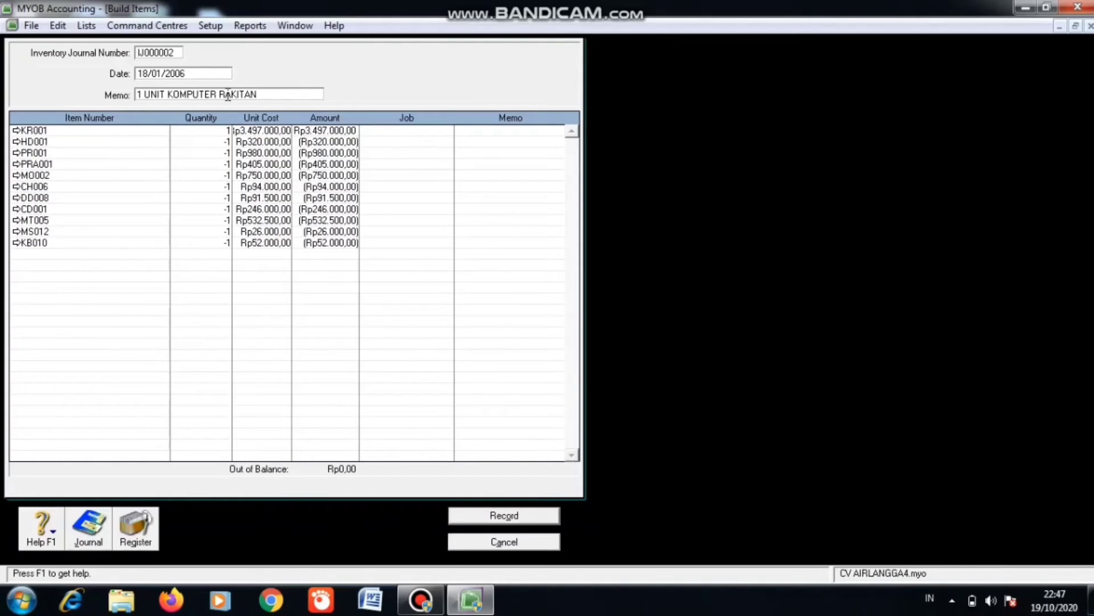
pyautogui.write('QS 100')
pyautogui.click(463, 517)
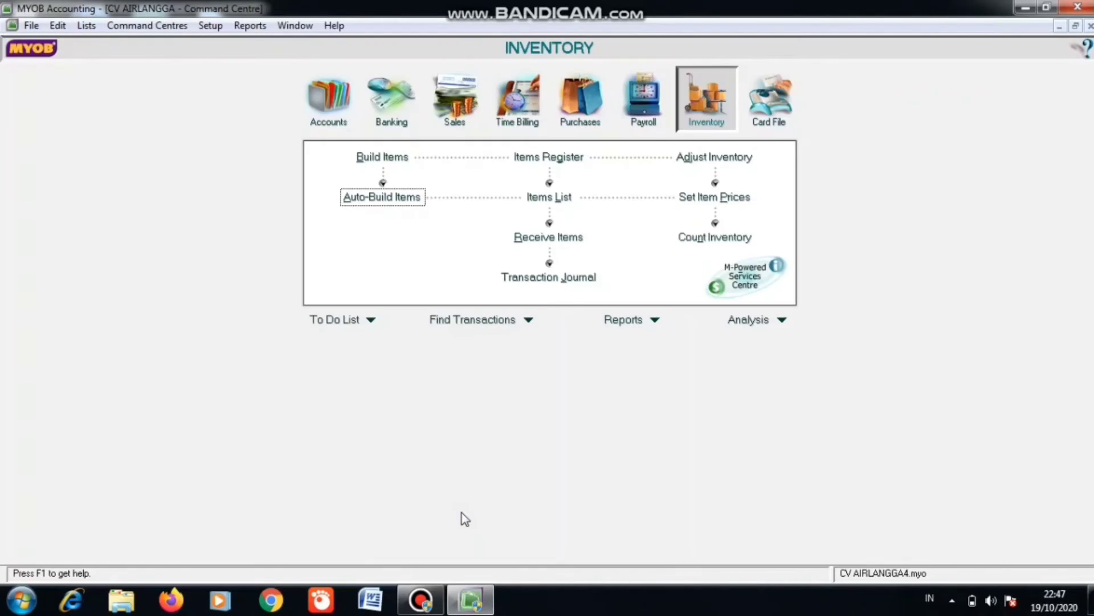
# Check KR001's on-hand quantity in the auto-build items list
pyautogui.click(378, 198)
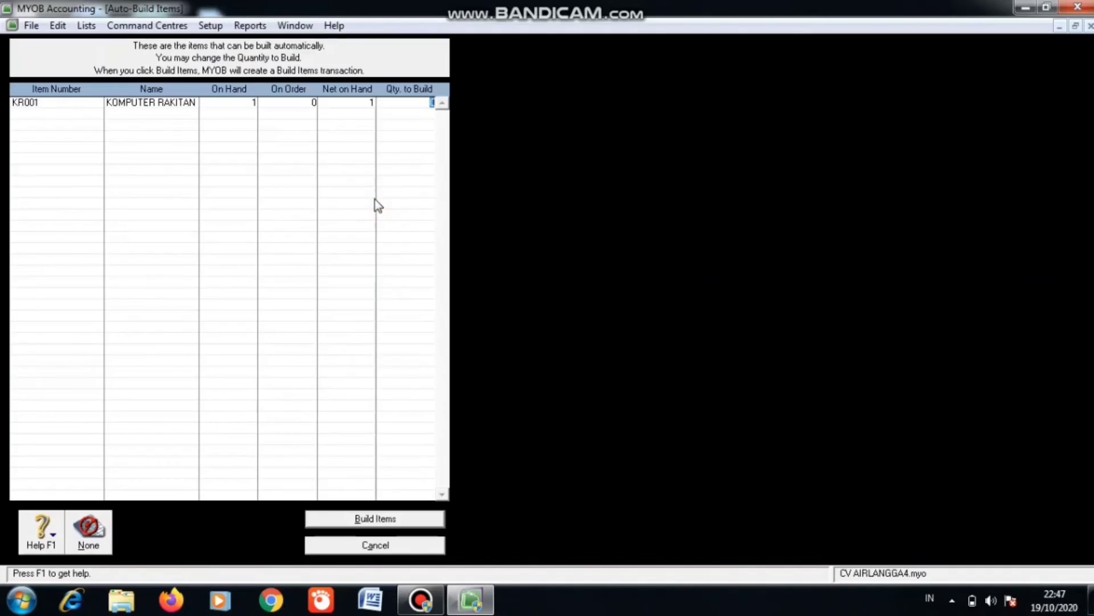
pyautogui.click(370, 106)
pyautogui.click(421, 600)
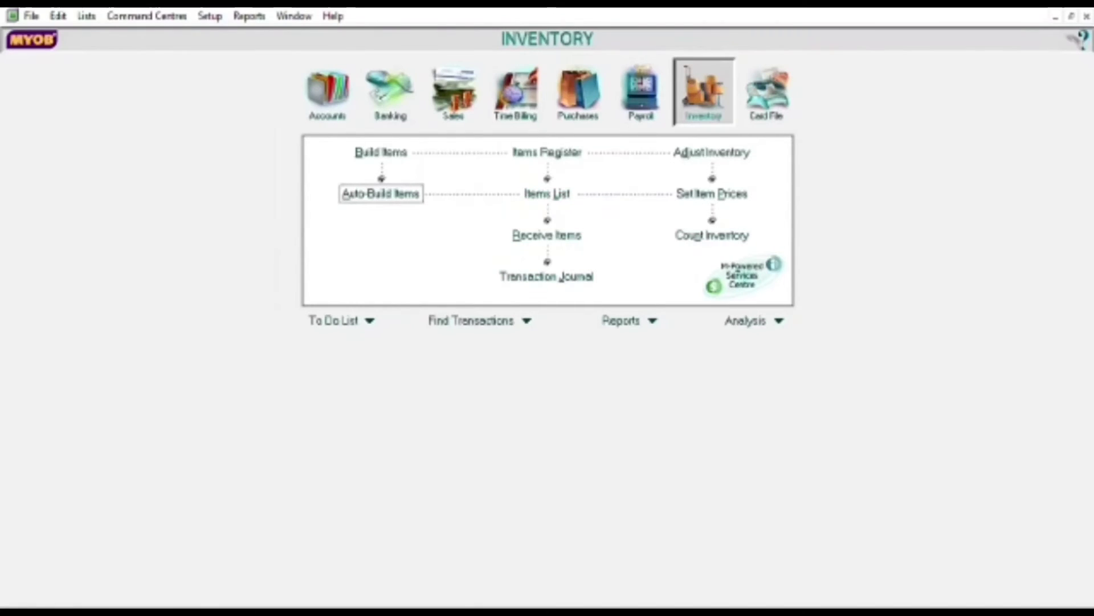
# View the blank new-item form from the items list and close it without entering anything
pyautogui.click(601, 598)
pyautogui.click(563, 192)
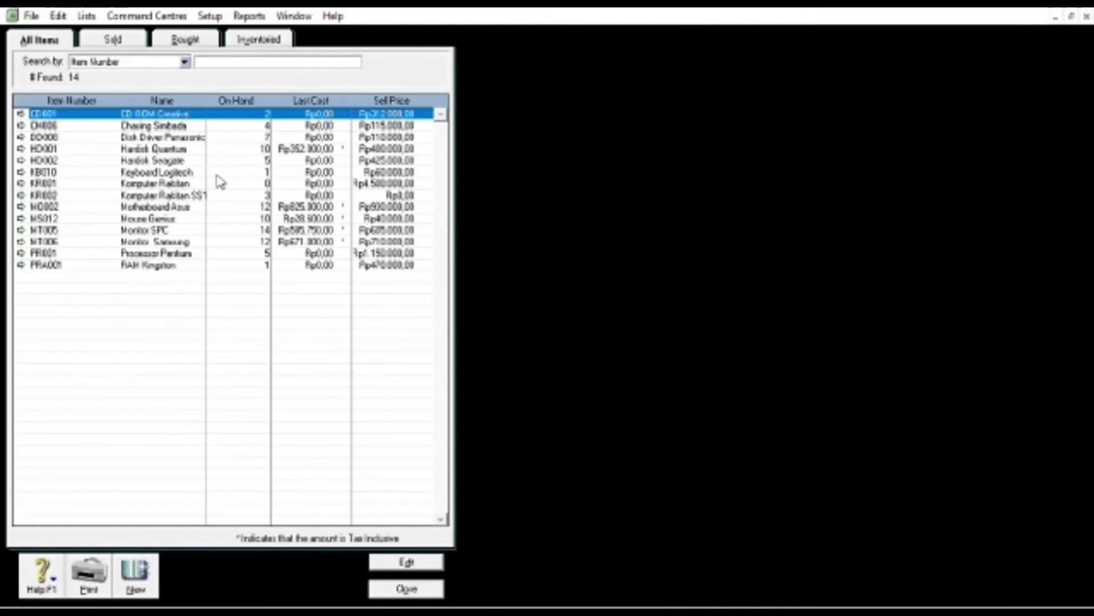
pyautogui.click(169, 188)
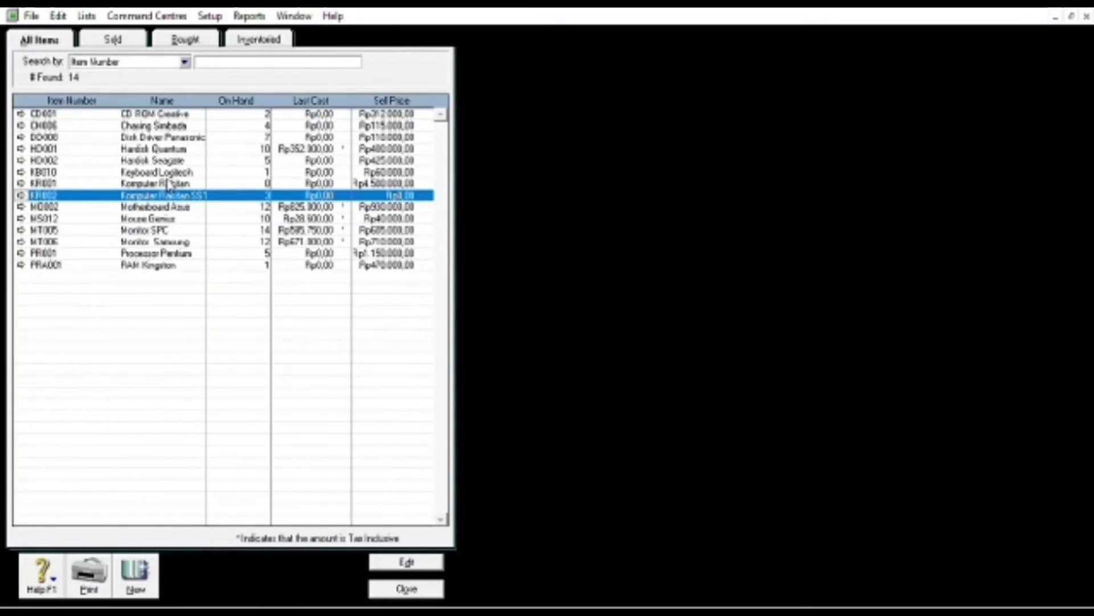
pyautogui.click(136, 572)
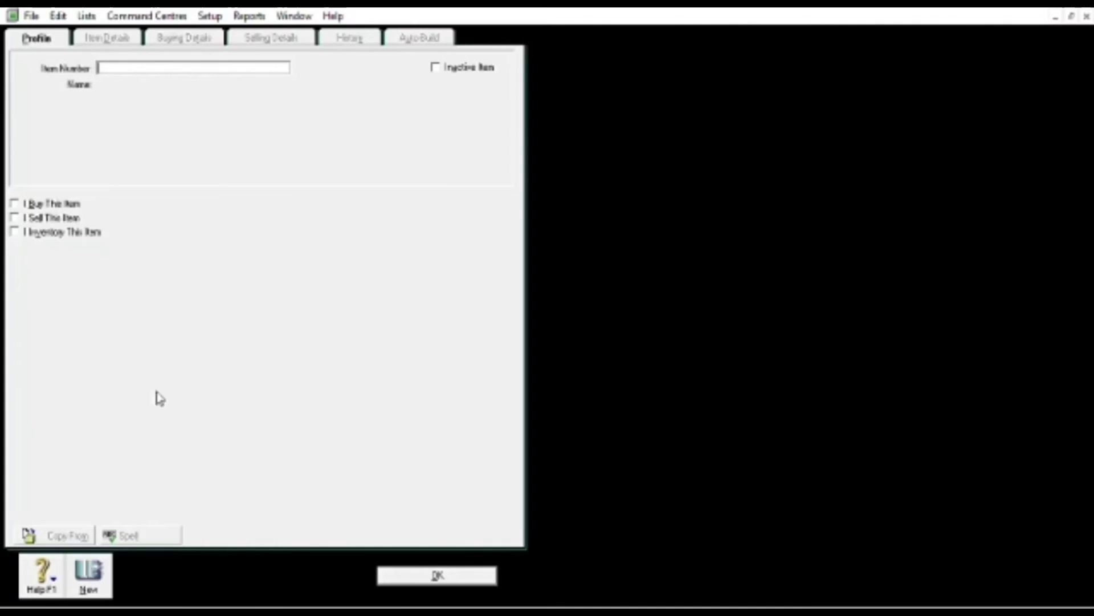
pyautogui.click(437, 576)
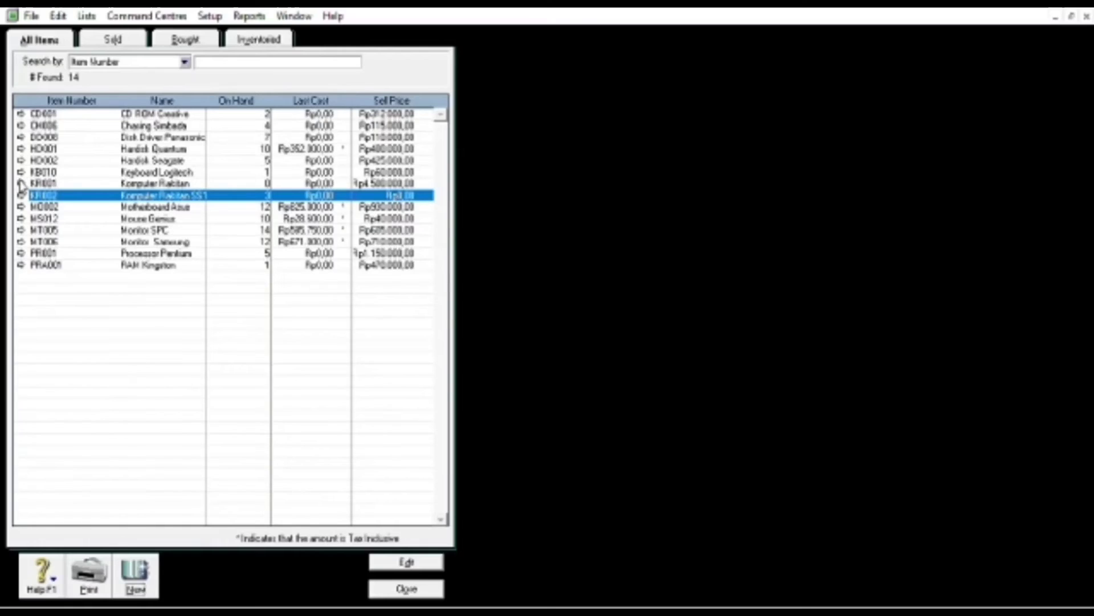
# Review the auto-build component list of KR002 (Komputer Rakitan SS1200) and close the items list
pyautogui.press('Return')
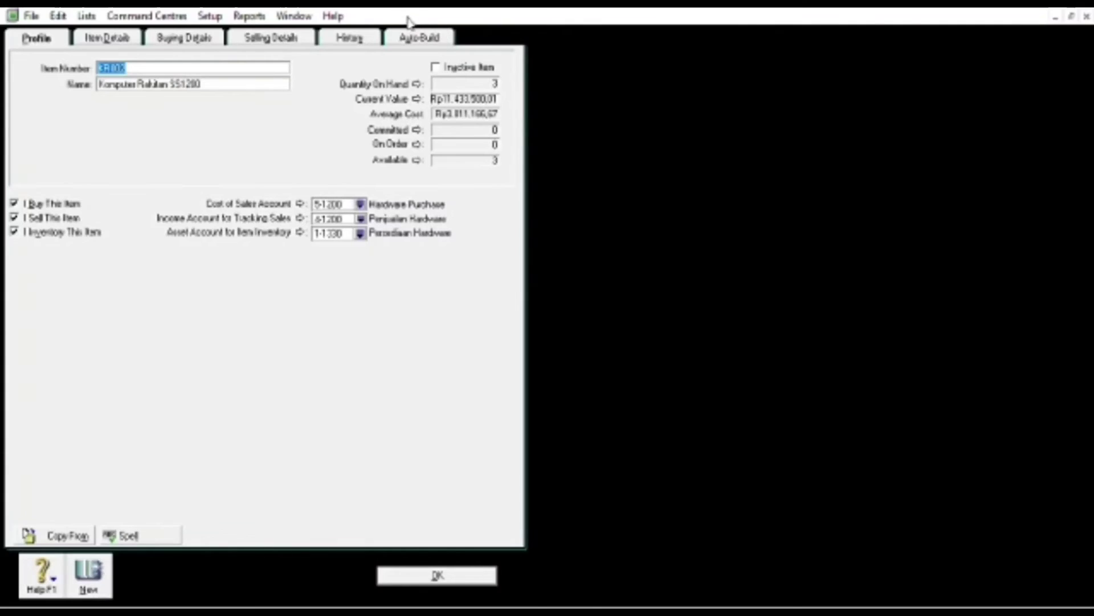
pyautogui.click(423, 25)
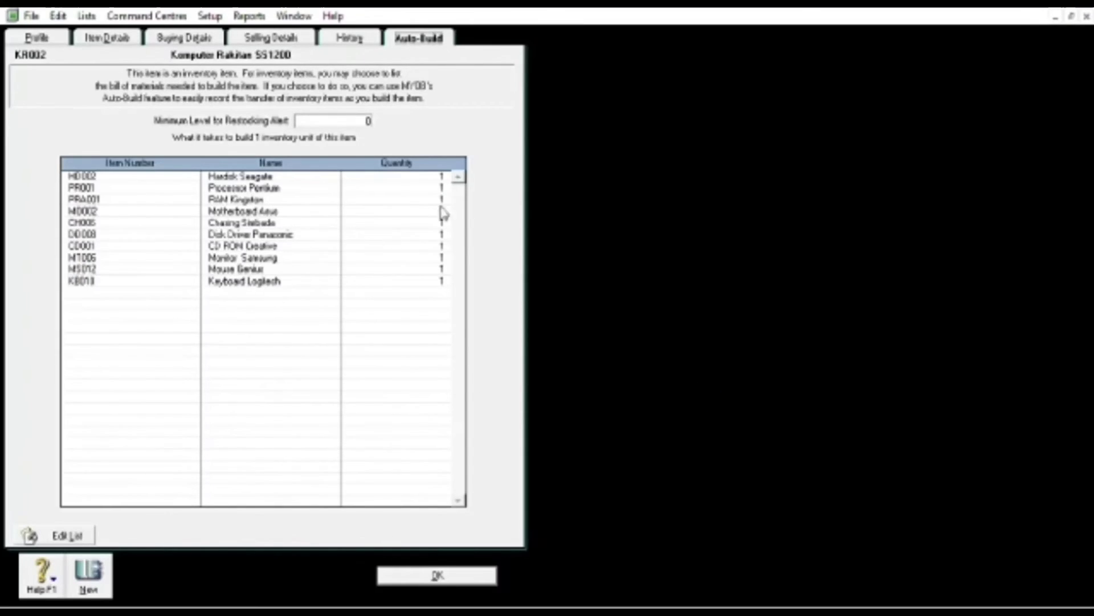
pyautogui.click(456, 571)
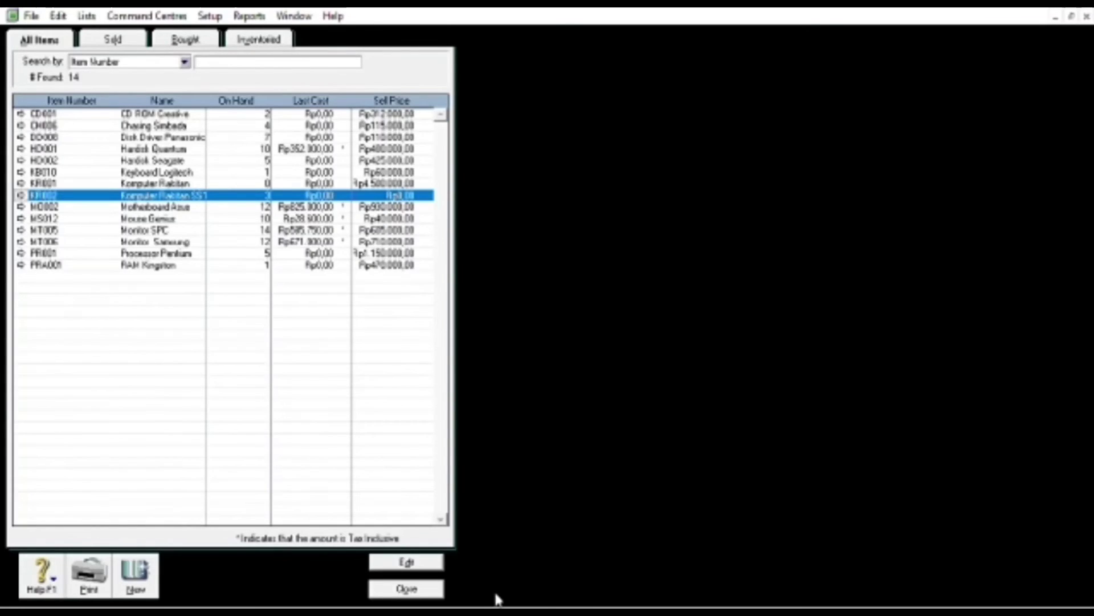
pyautogui.click(407, 588)
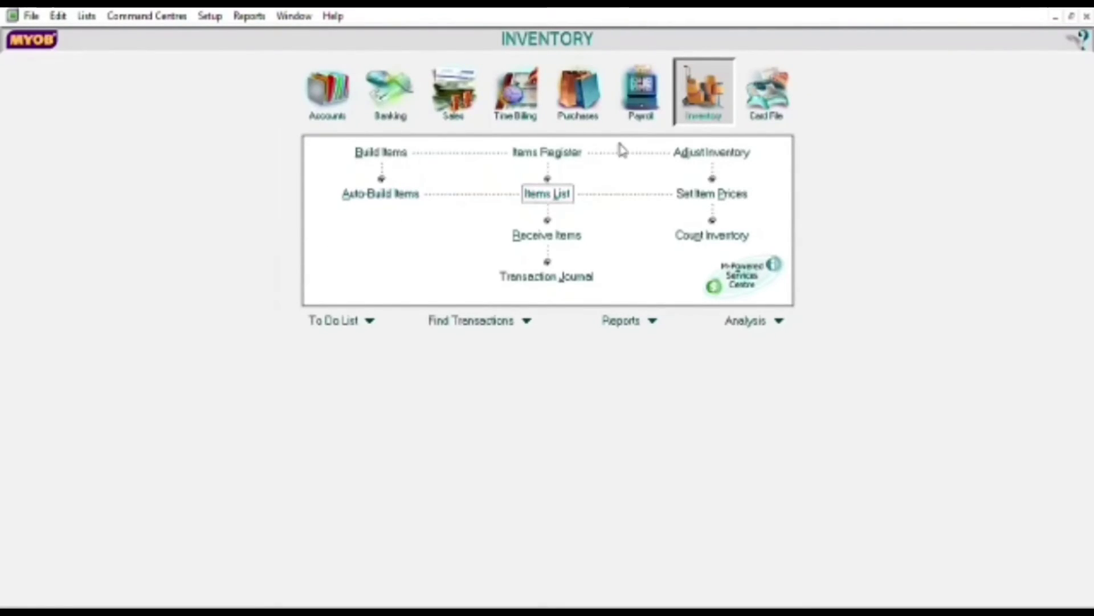
# Generate a build transaction for one unit of KR002 from the auto-build items list, dated 26/01/2006
pyautogui.click(380, 192)
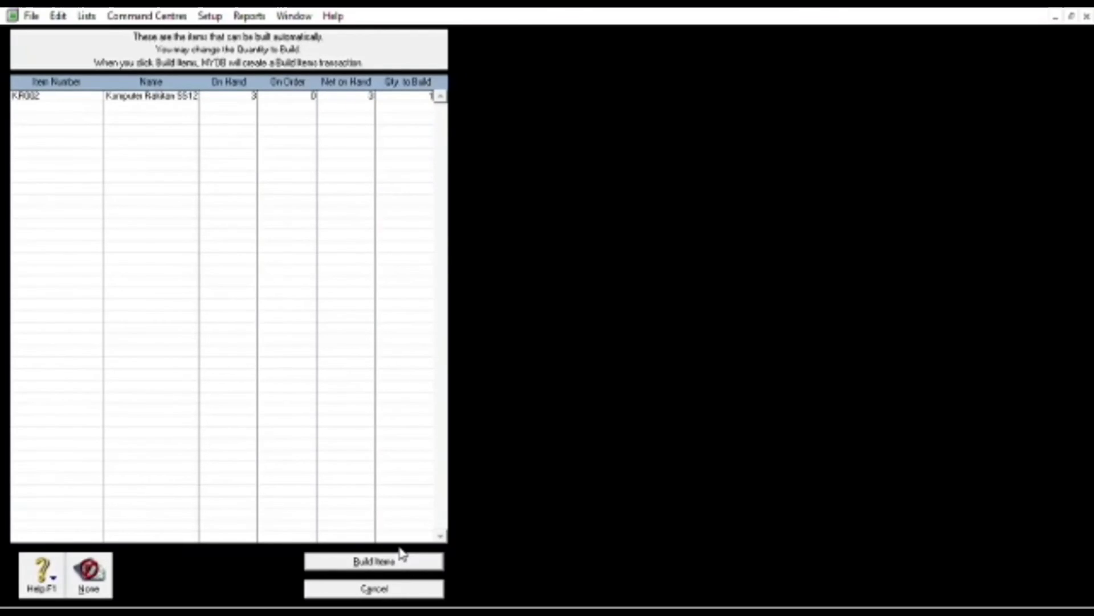
pyautogui.click(373, 561)
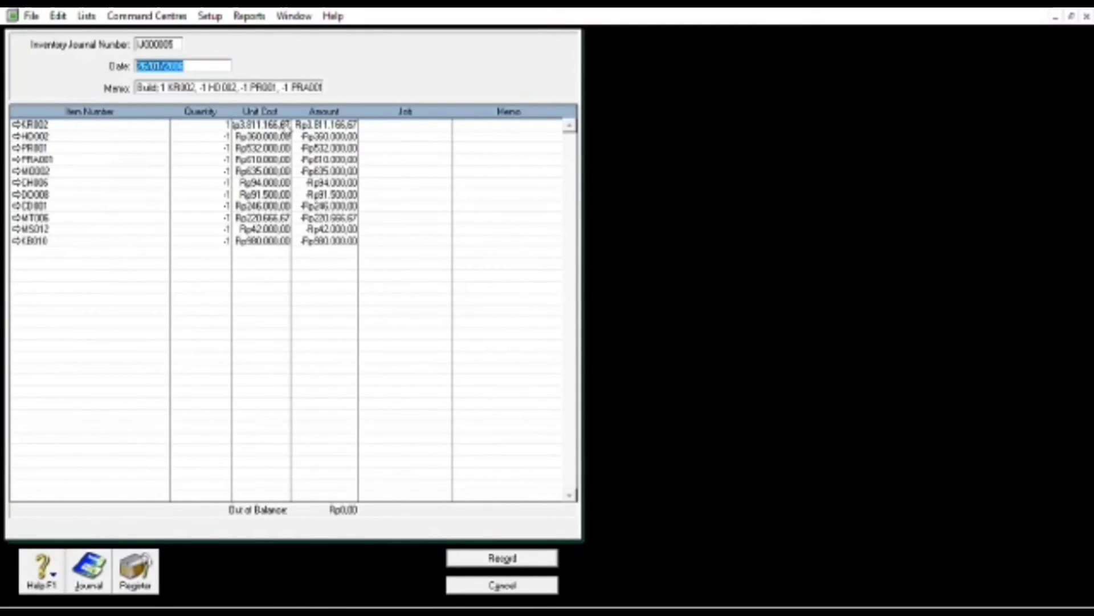
pyautogui.click(209, 59)
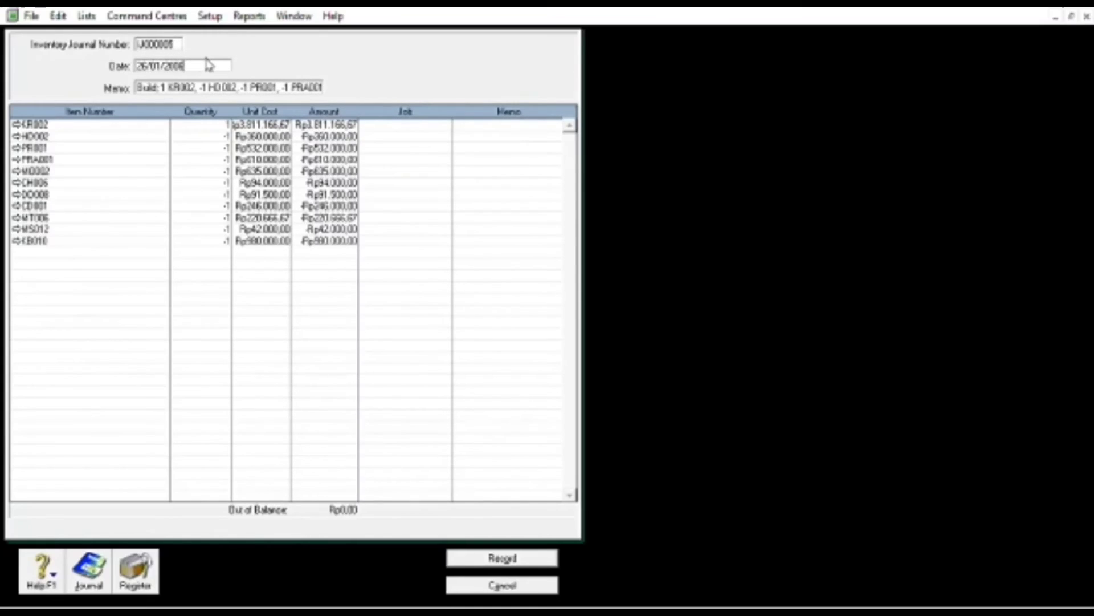
# Replace the build transaction's memo with "Pembuatan Komputer Rakitan SS1200" and record it
pyautogui.press('Tab')
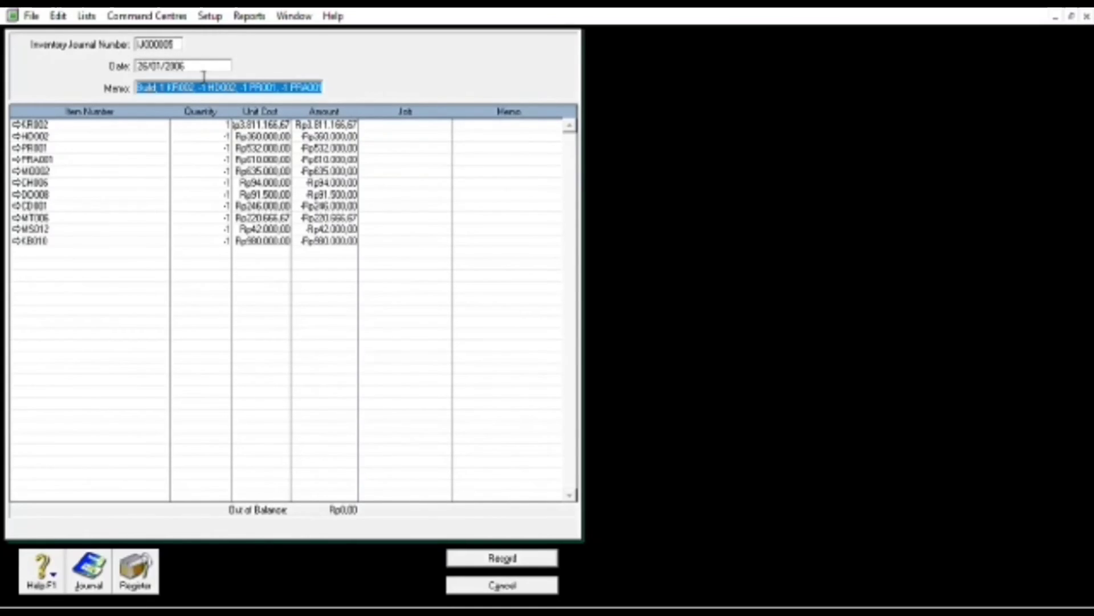
pyautogui.write('P')
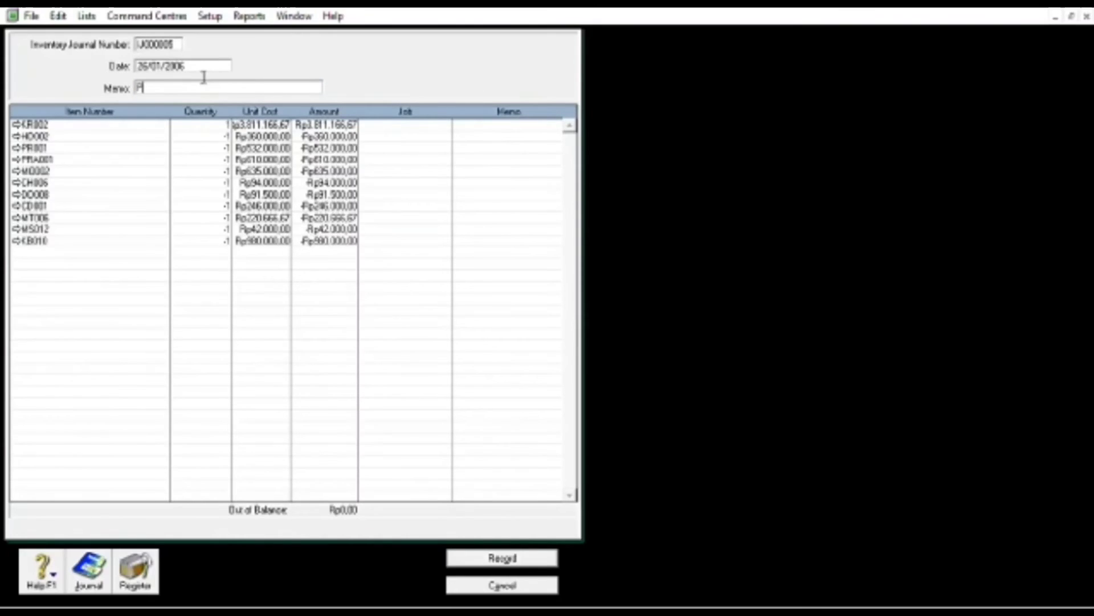
pyautogui.write('en')
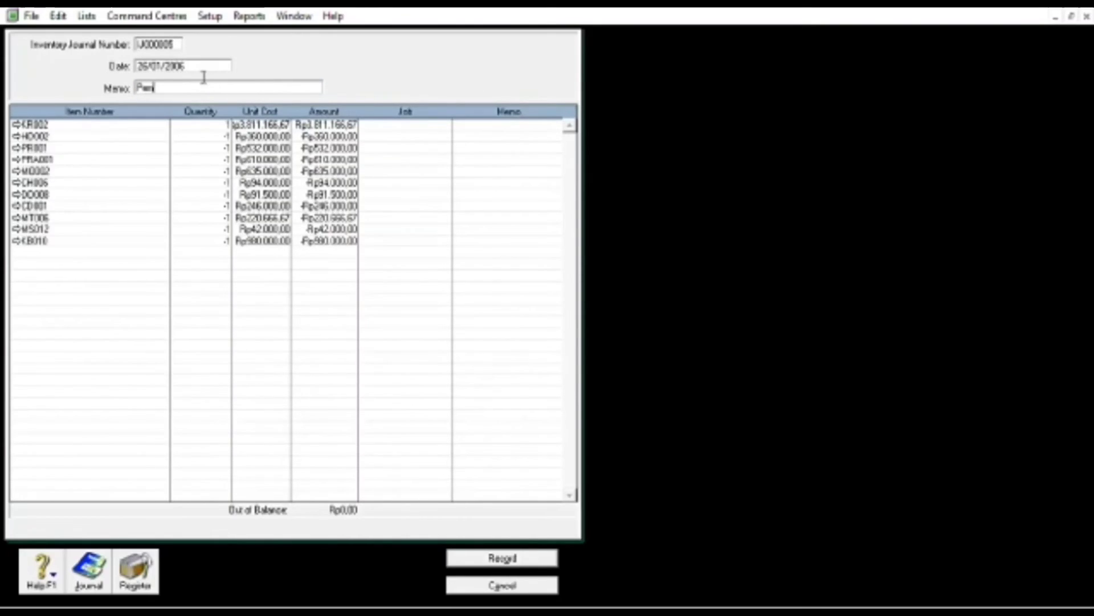
pyautogui.write('buatan Komputer Rakitan')
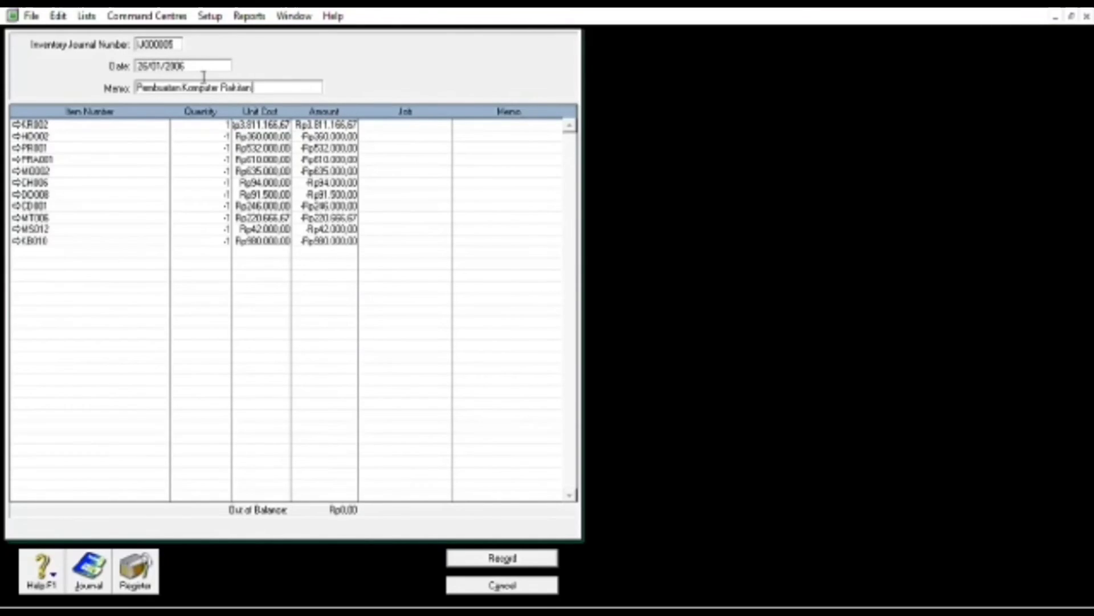
pyautogui.write(' SS1200')
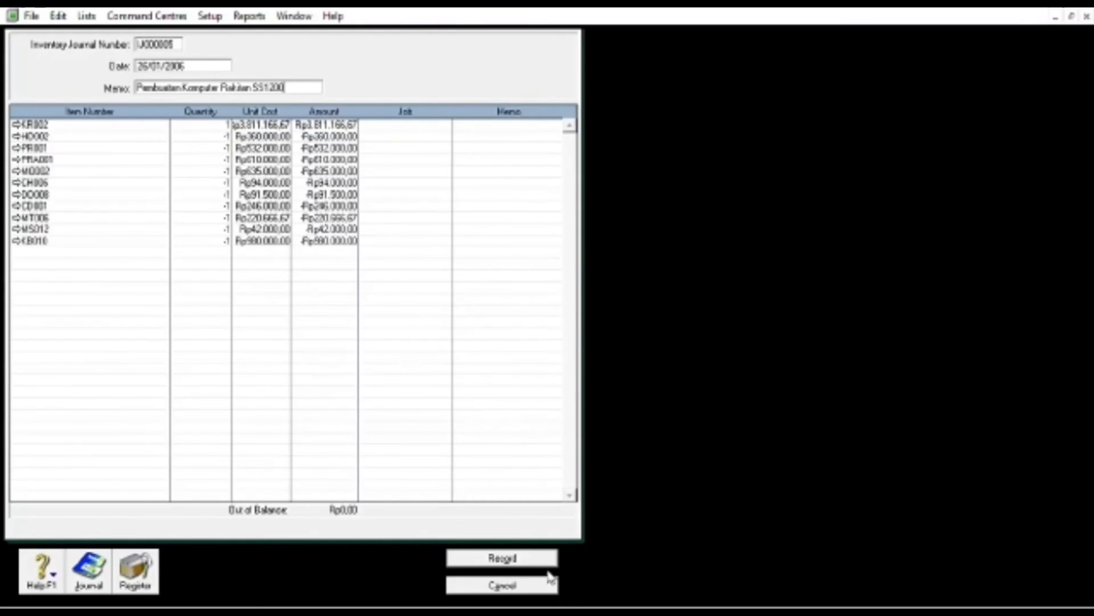
pyautogui.click(509, 555)
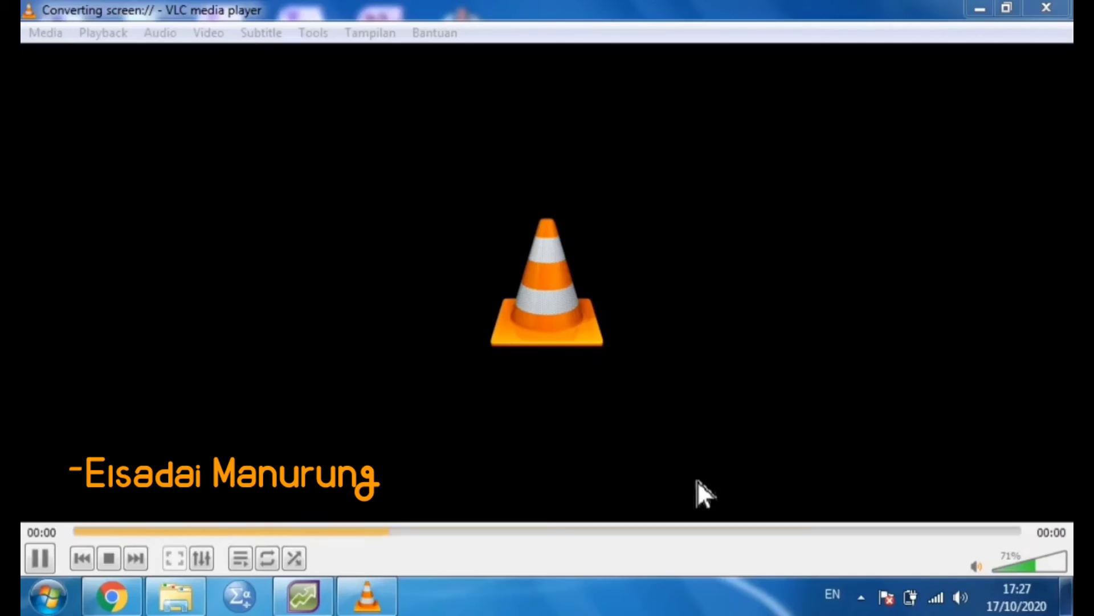
# Switch to AccountRight Plus, open the inventory count for CV AIRLANGGA and dismiss the Windows color scheme prompt
pyautogui.click(320, 607)
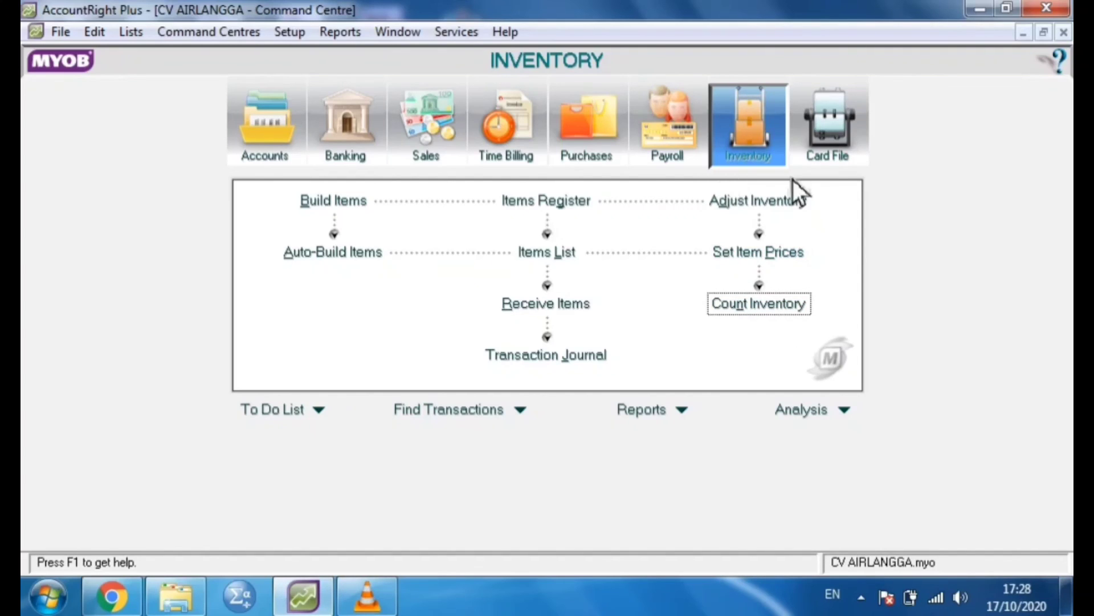
pyautogui.click(753, 310)
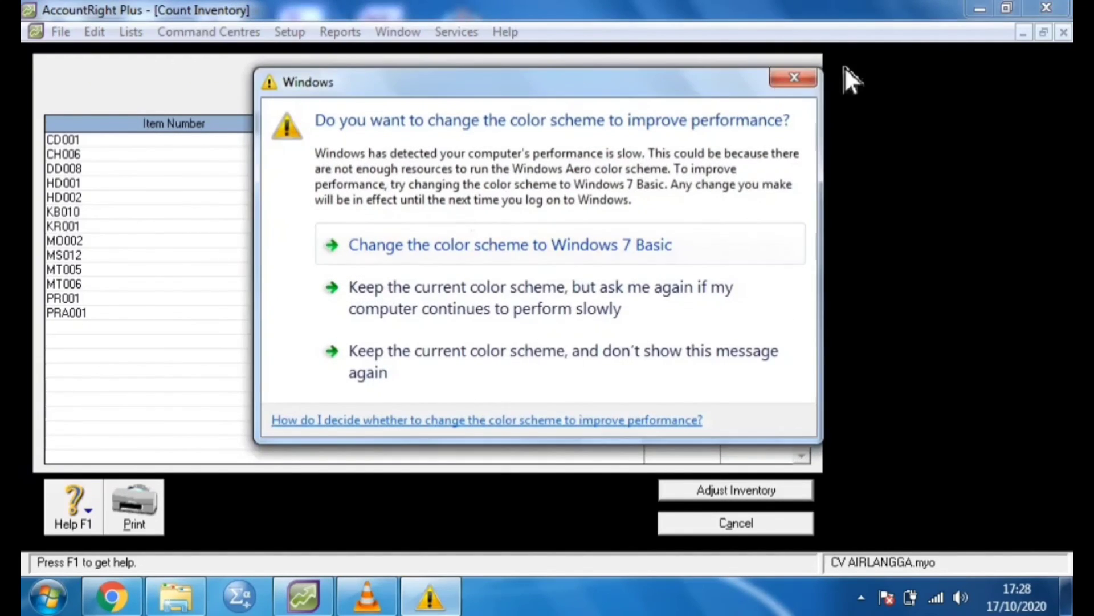
pyautogui.click(816, 81)
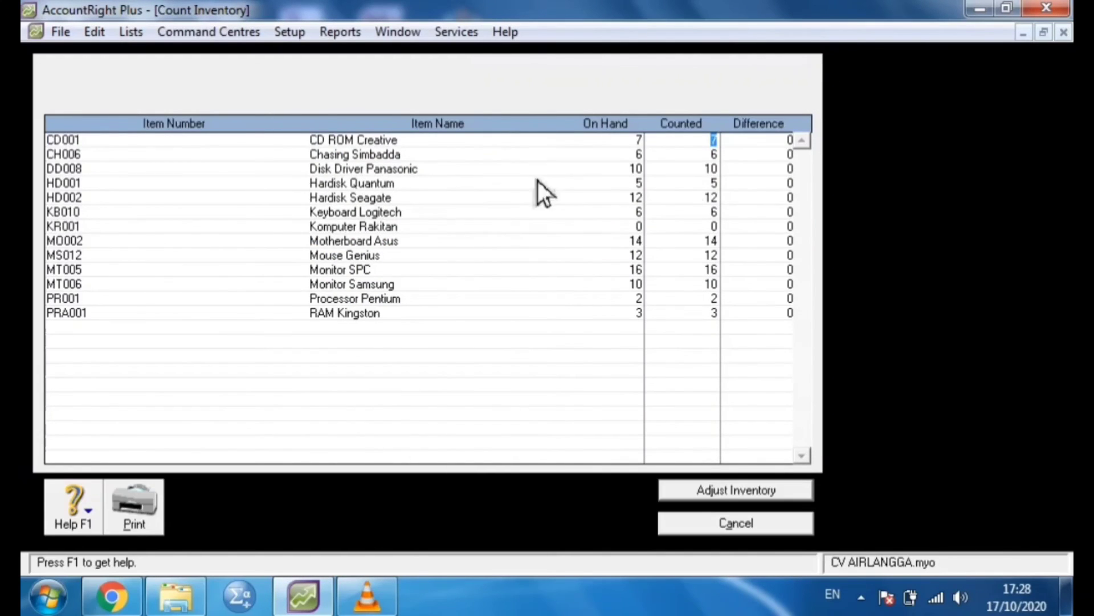
# Enter counted quantities of one below on-hand for DD008 and 8 for KB010, and generate the inventory adjustment without a default account
pyautogui.click(718, 170)
pyautogui.press('Tab')
pyautogui.press('Tab')
pyautogui.press('Tab')
pyautogui.write('8')
pyautogui.press('Tab')
pyautogui.click(757, 494)
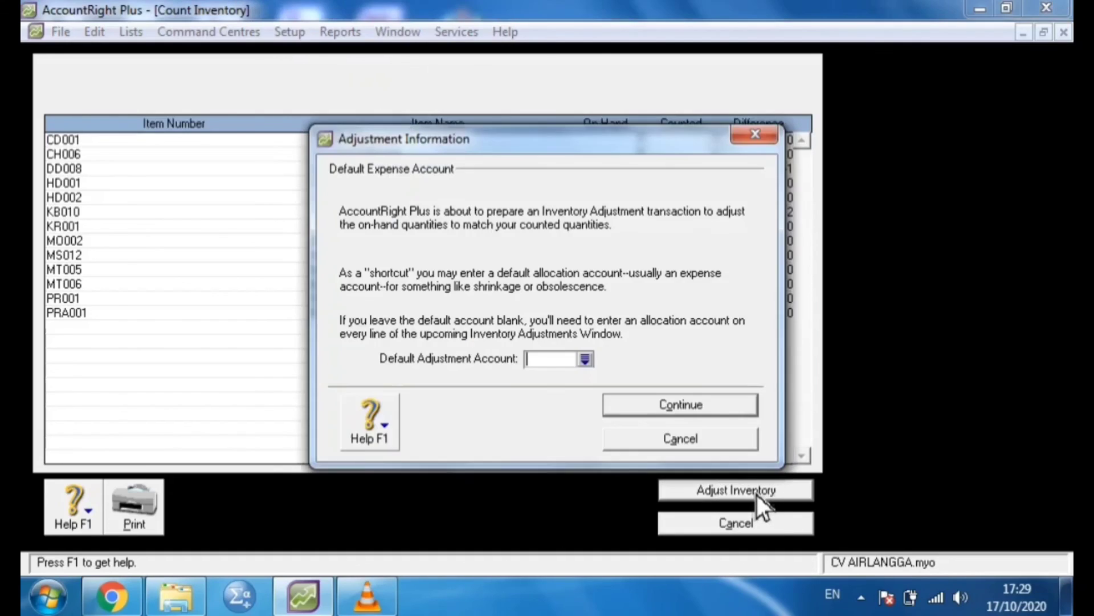
pyautogui.click(699, 408)
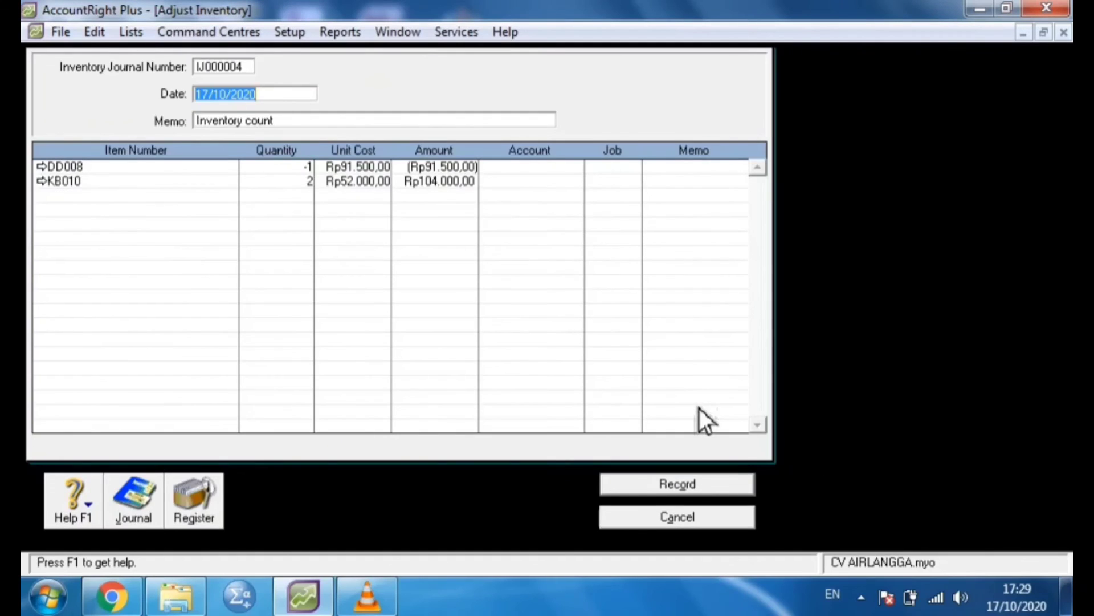
# Allocate the DD008 adjustment line to account 6-4900 Beban kehilangan/kerusakan
pyautogui.click(540, 170)
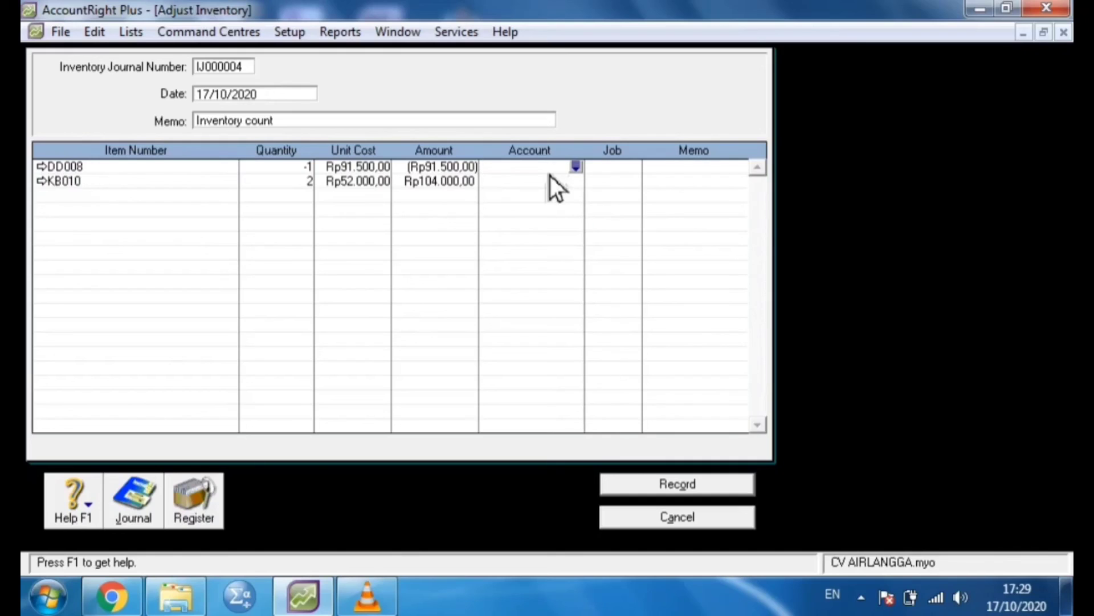
pyautogui.click(578, 170)
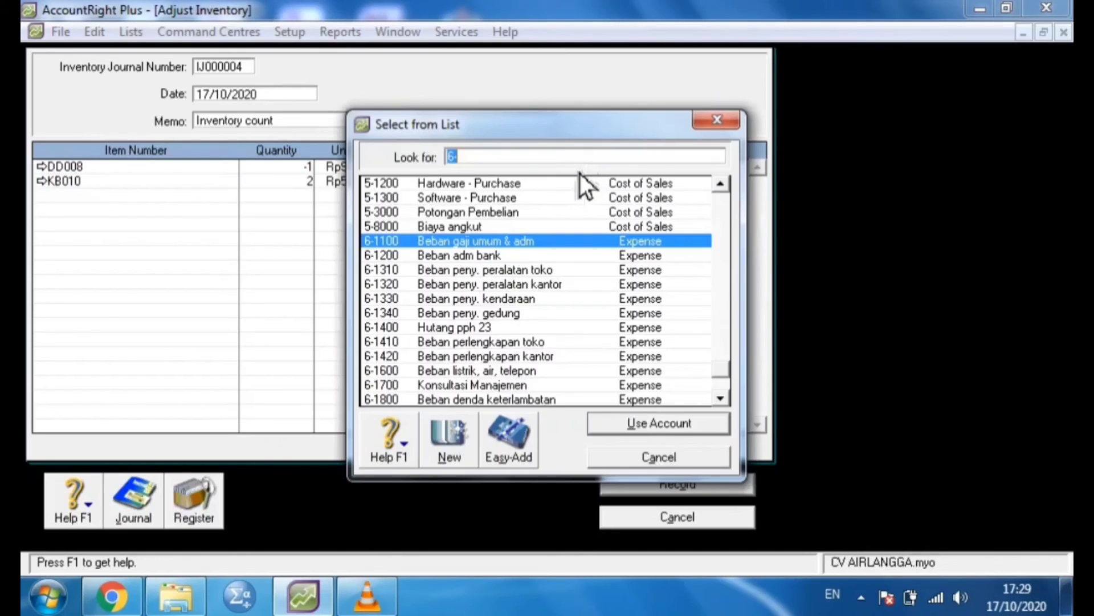
pyautogui.click(543, 163)
pyautogui.write('4900')
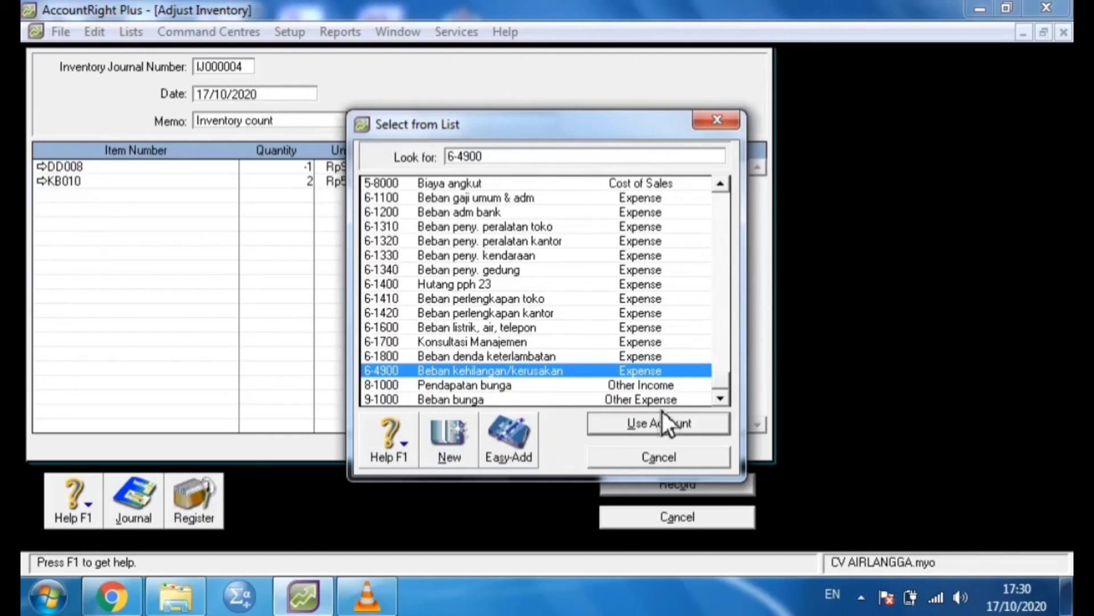
pyautogui.click(655, 429)
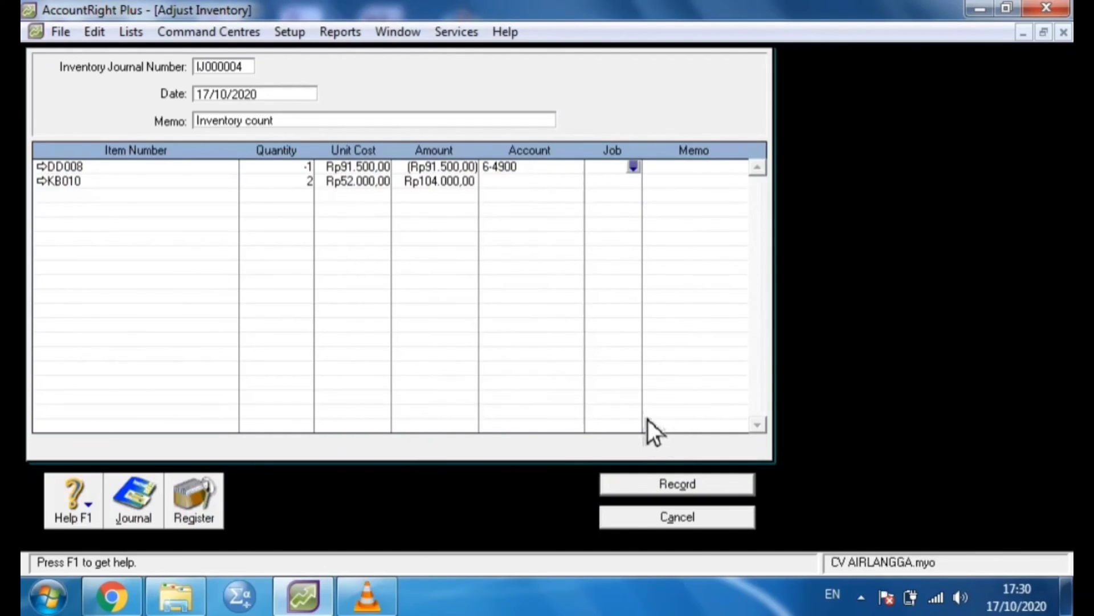
# Allocate the KB010 adjustment line to account 5-1200 Hardware - Purchase
pyautogui.click(515, 183)
pyautogui.click(582, 186)
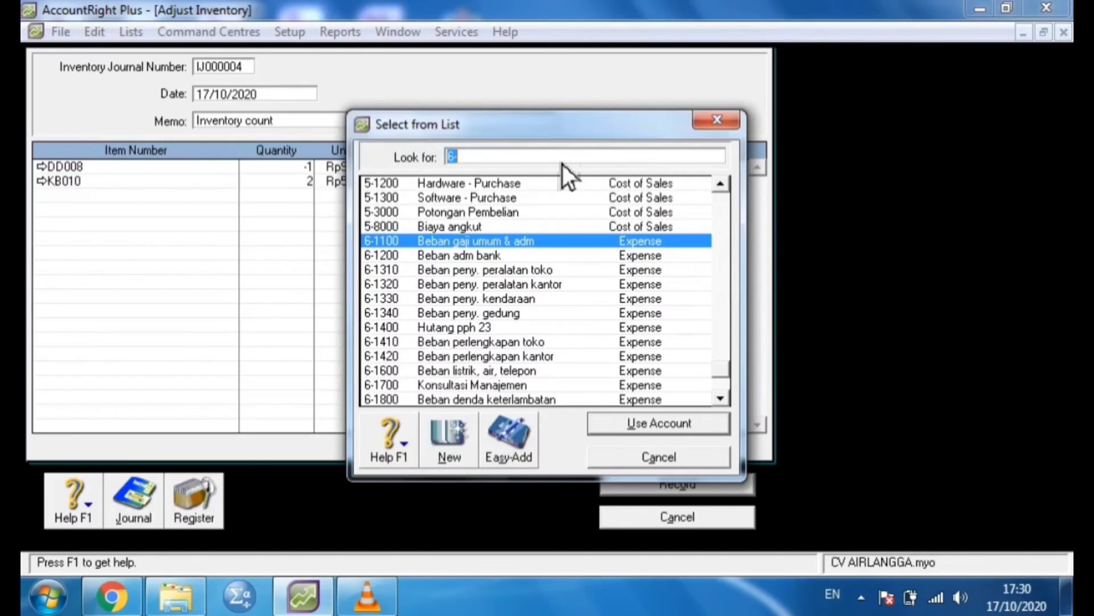
pyautogui.press('BackSpace')
pyautogui.write('51200')
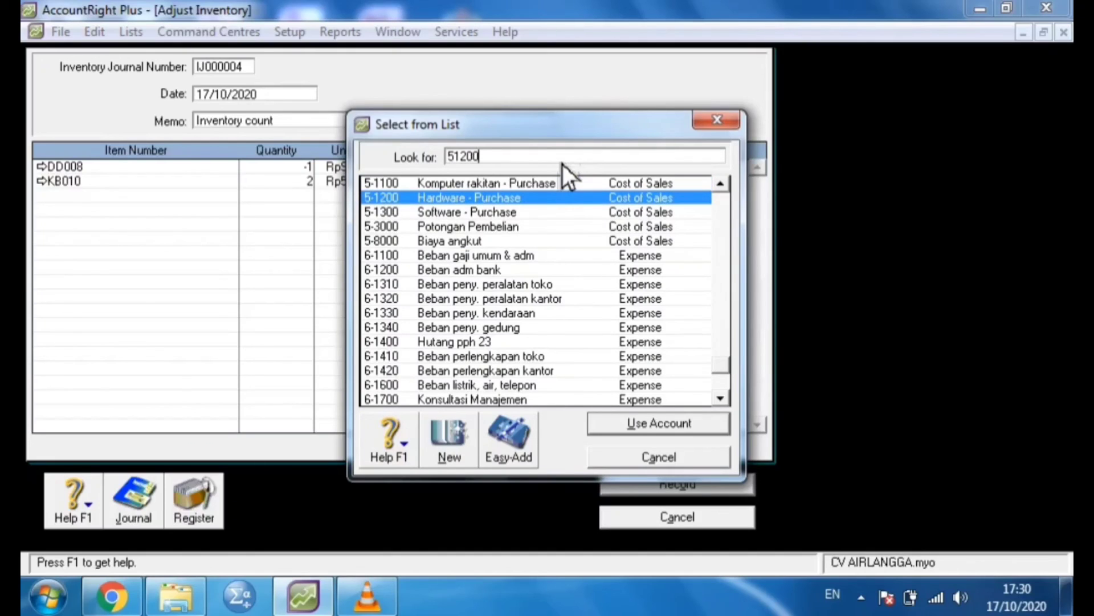
pyautogui.click(560, 200)
pyautogui.click(652, 432)
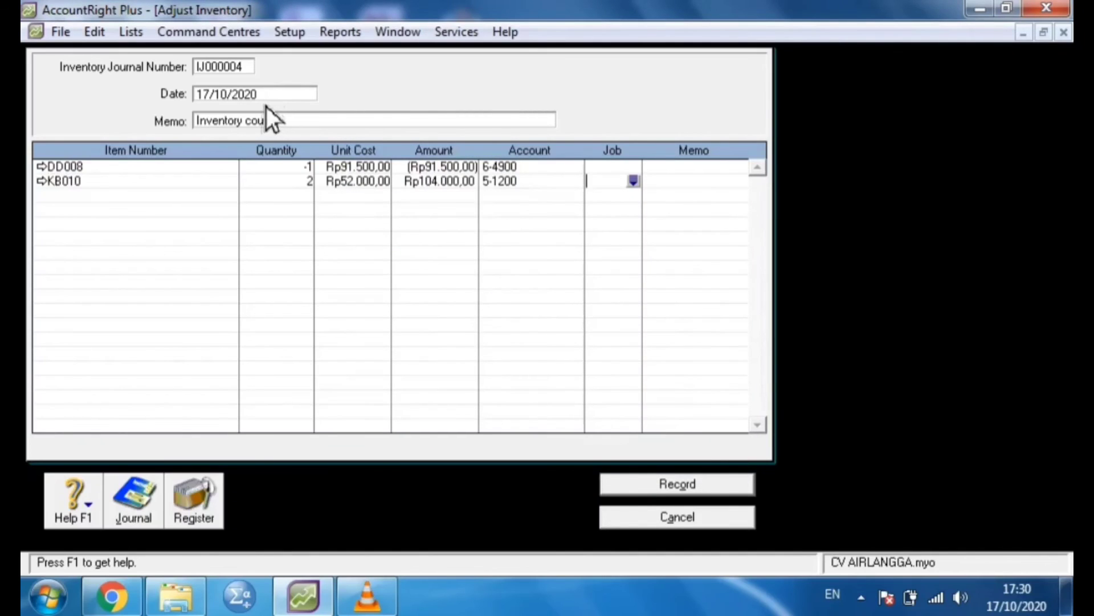
# Set the inventory adjustment's date to 30/01/2006
pyautogui.click(271, 97)
pyautogui.press('BackSpace')
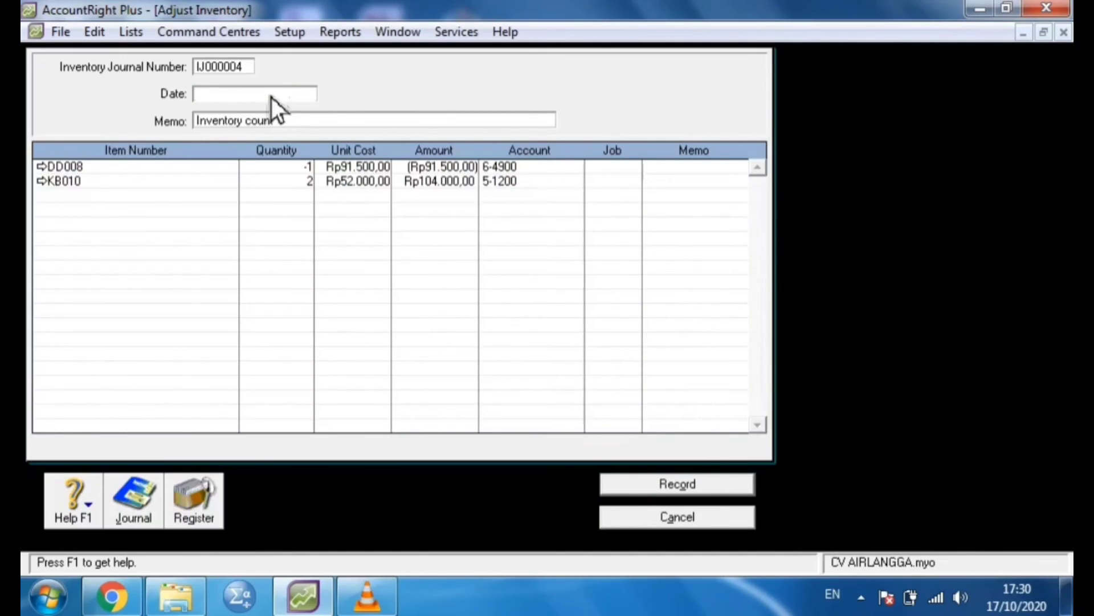
pyautogui.write('30/01/2006')
pyautogui.press('Tab')
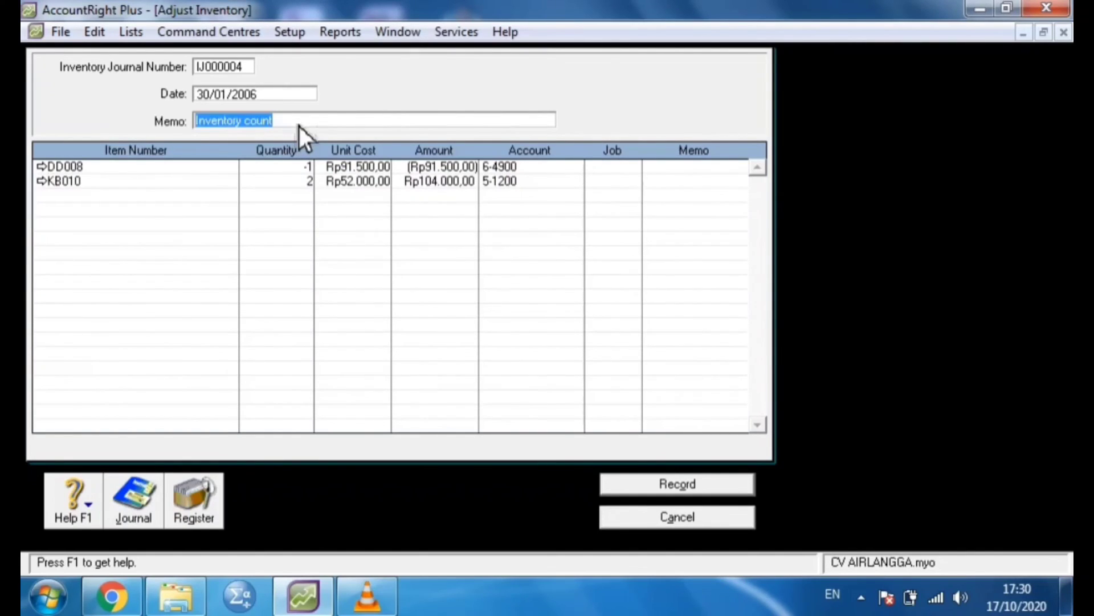
# Replace the adjustment's memo with "Penyesuaian" and record the transaction
pyautogui.press('Delete')
pyautogui.write('P')
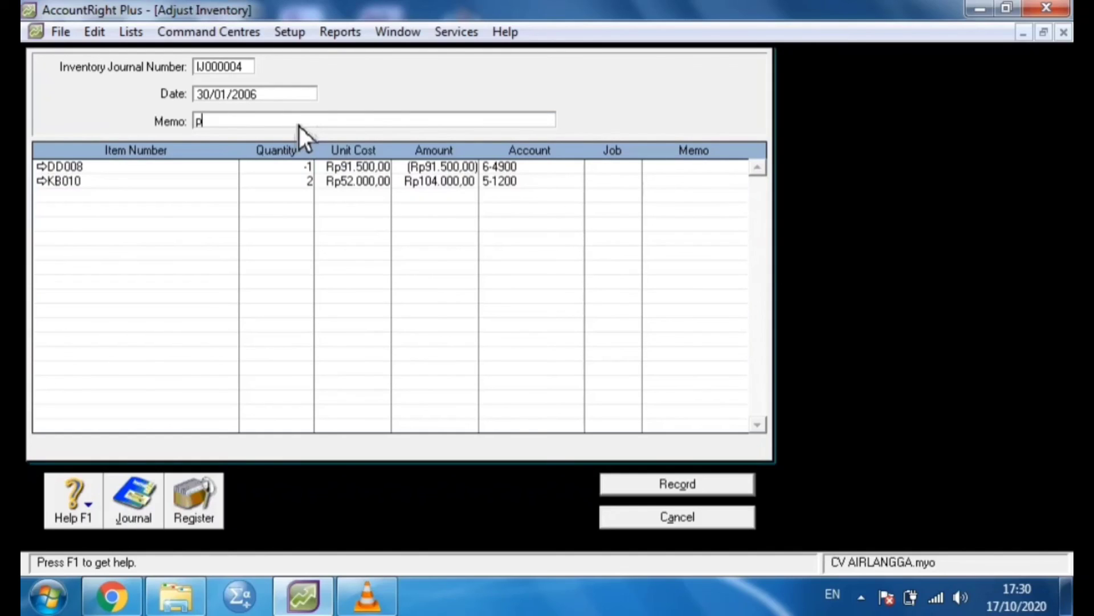
pyautogui.press('BackSpace')
pyautogui.write('Penyesu')
pyautogui.write('aian')
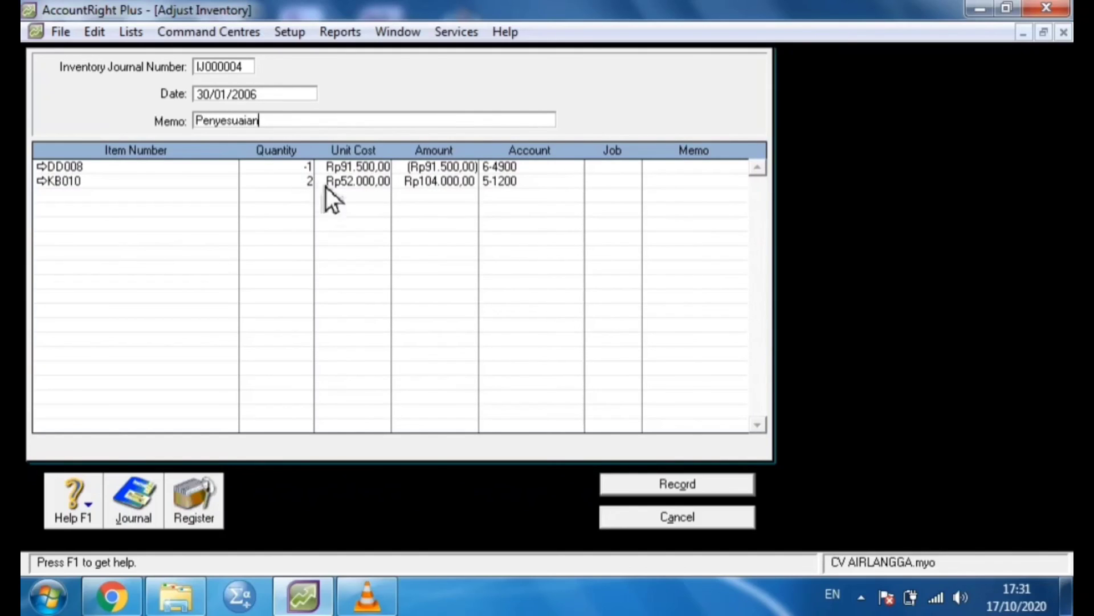
pyautogui.click(677, 486)
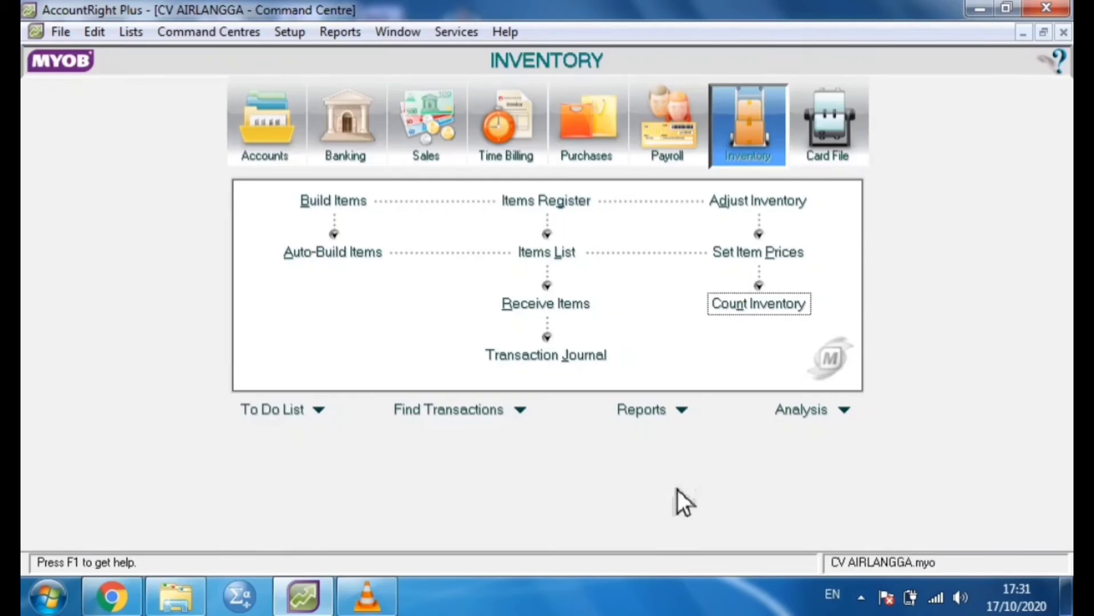
pyautogui.click(367, 596)
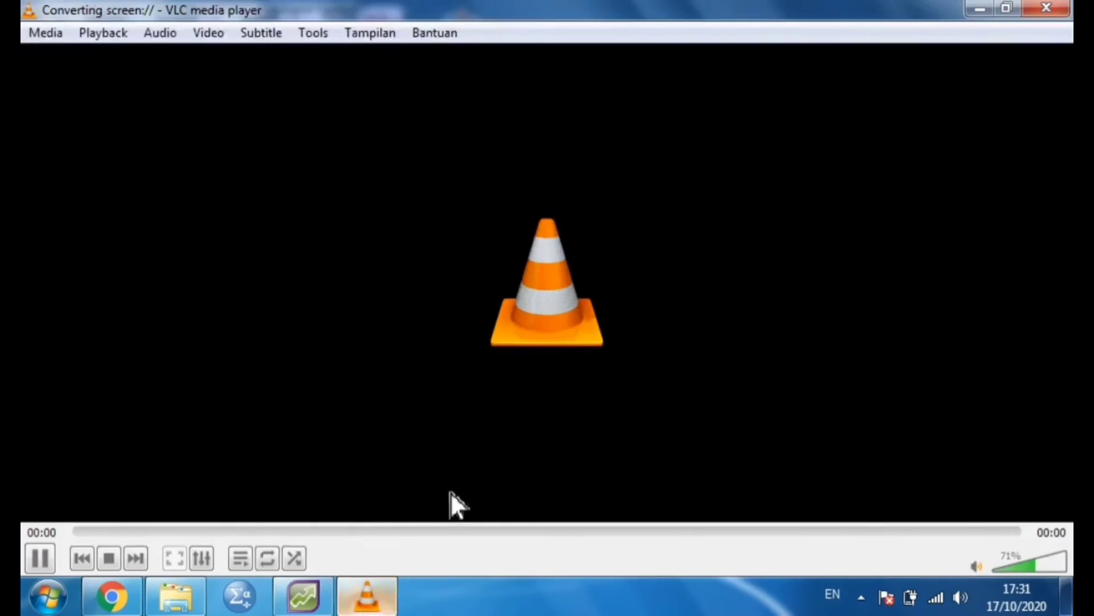